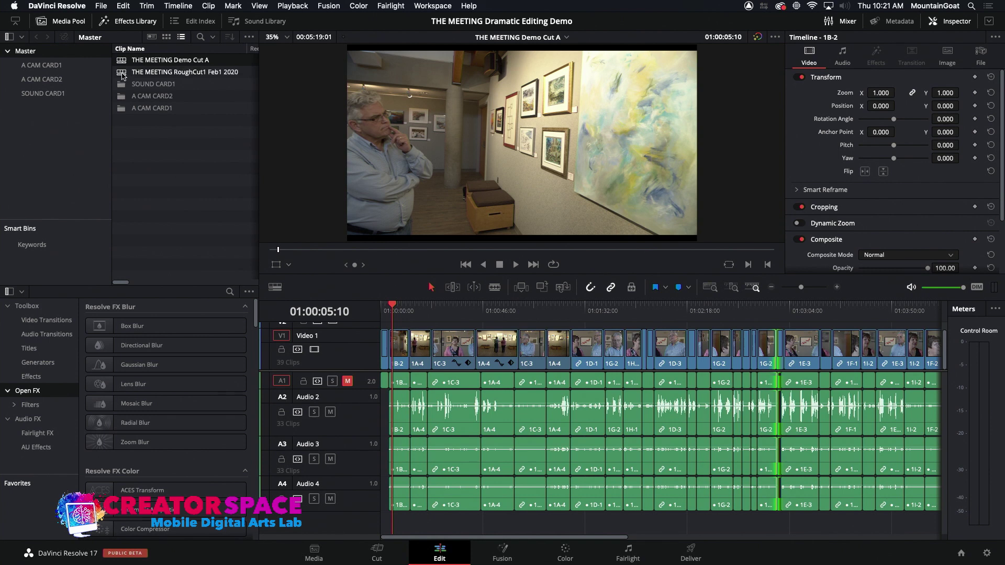
# - Rename the THE MEETING Demo Cut A timeline as "THE MEETING Rough Cut 2 DEMO A"
pyautogui.click(123, 74)
pyautogui.click(123, 62)
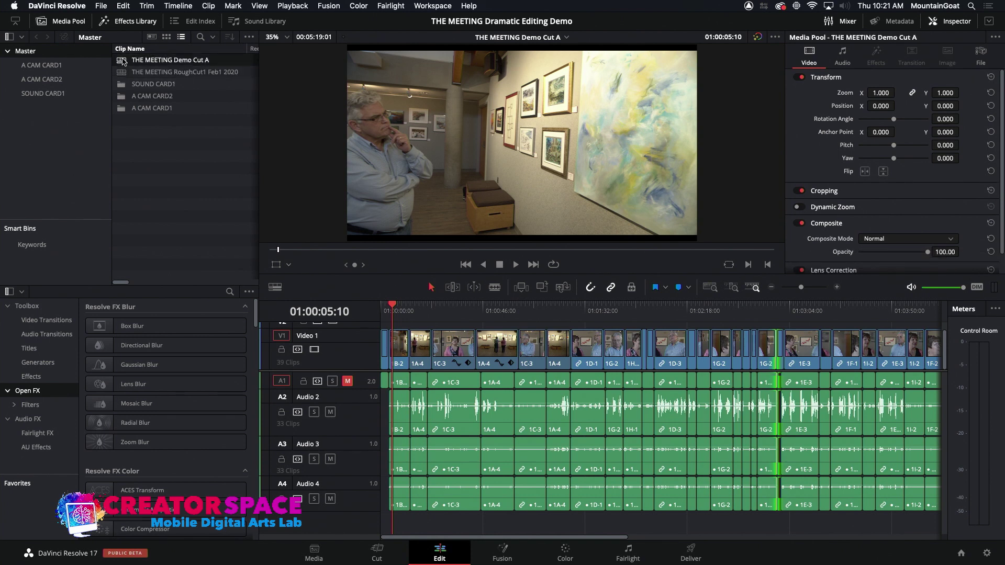
pyautogui.click(182, 61)
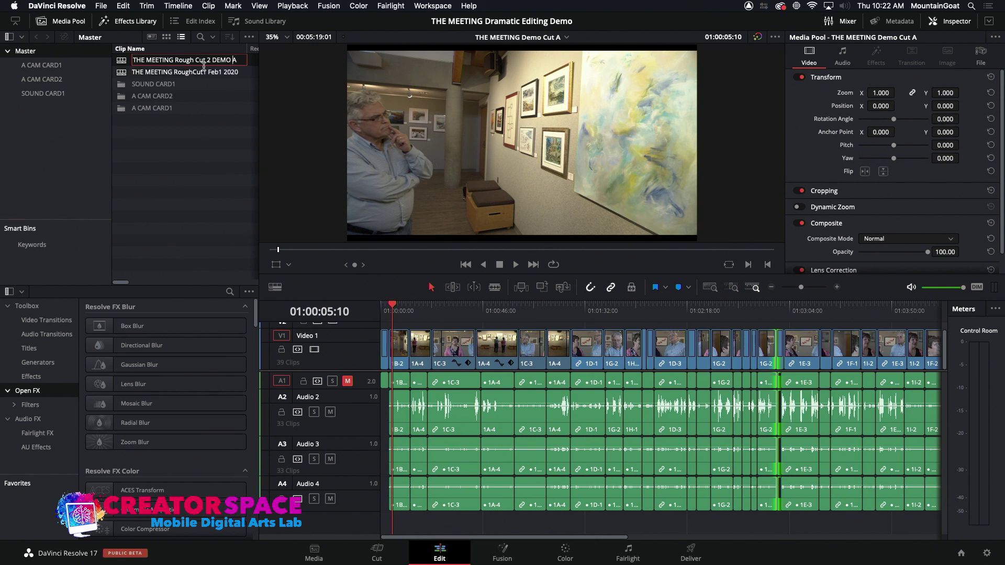
pyautogui.click(121, 63)
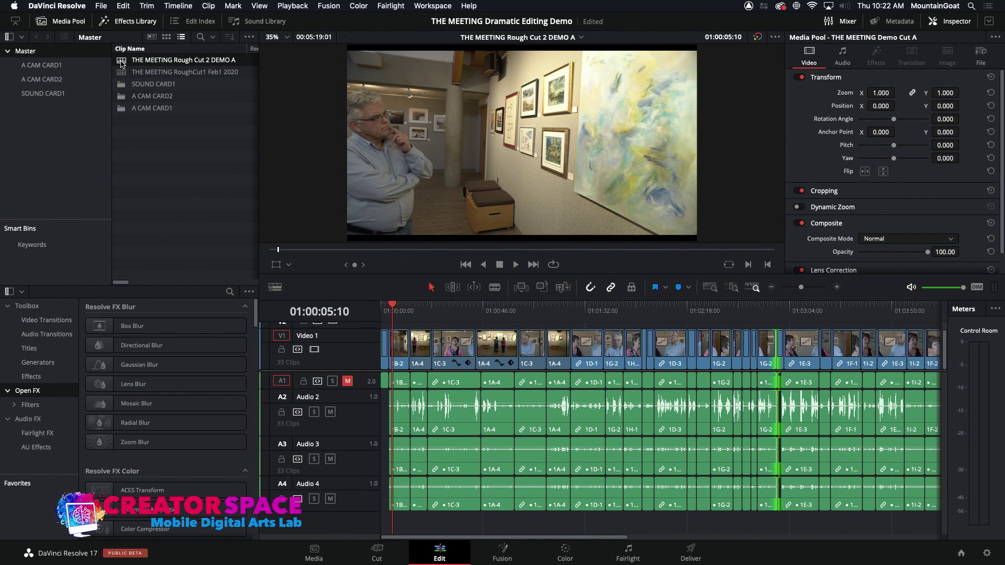
# - Play the timeline from the first 1A-4 wide shot to review the opening edits in closer view
pyautogui.click(399, 309)
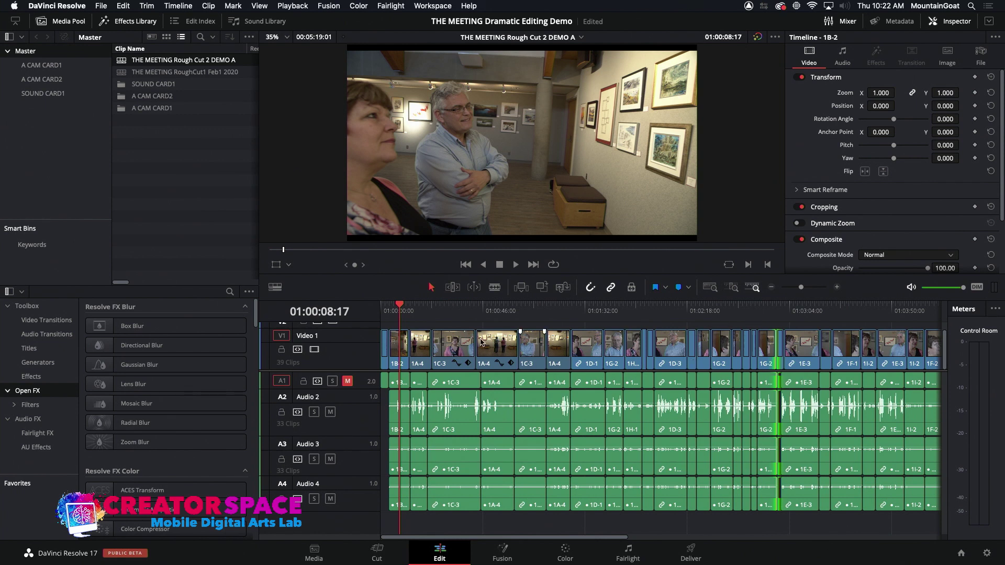
pyautogui.press('Down')
pyautogui.press('space')
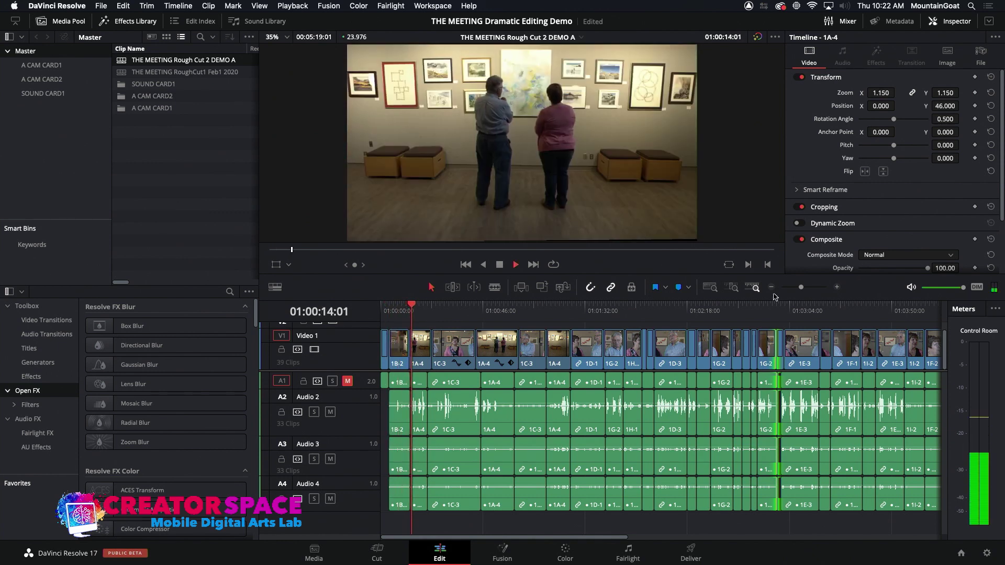
pyautogui.click(836, 290)
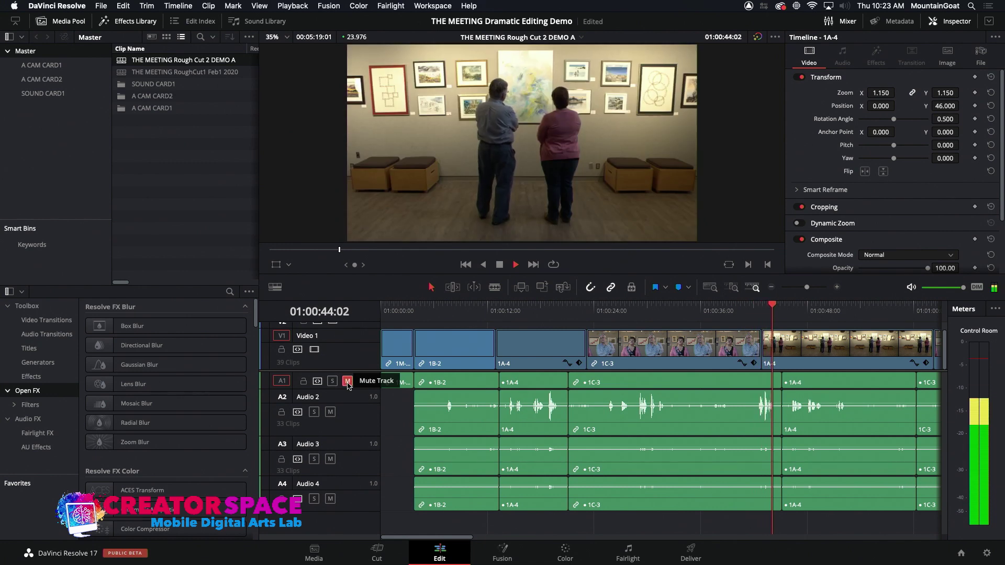
# - Replay the first 1A-4 to 1C-3 transition with Audio 1 unmuted, and mute that track again
pyautogui.press('space')
pyautogui.moveTo(560, 313); pyautogui.dragTo(548, 315)
pyautogui.press('space')
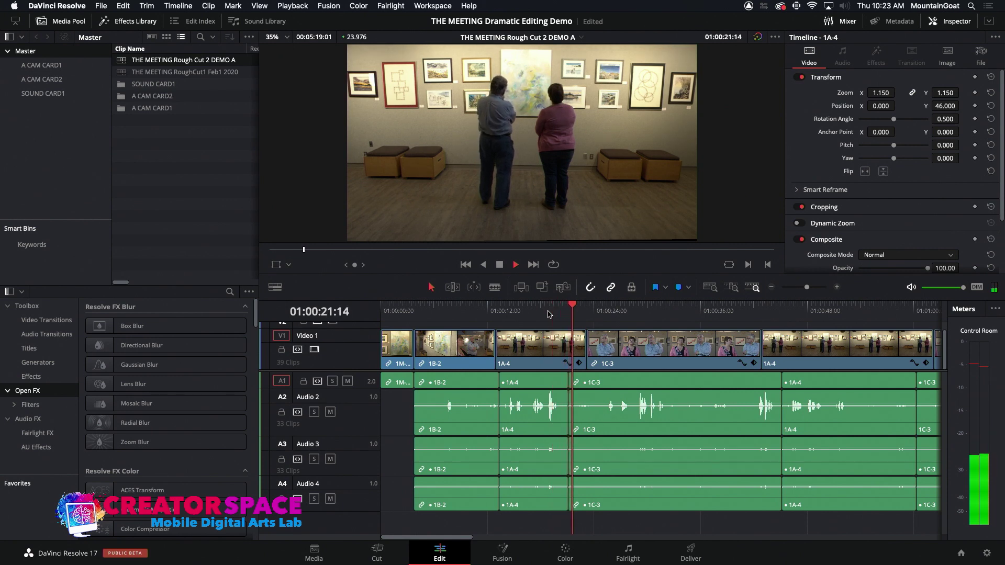
pyautogui.press('space')
pyautogui.click(346, 381)
pyautogui.click(559, 312)
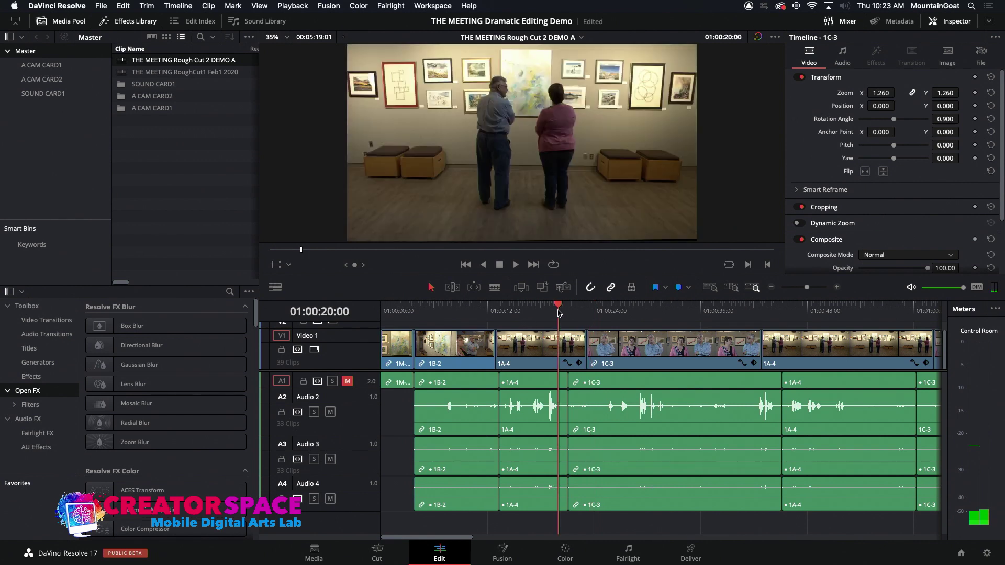
pyautogui.click(548, 312)
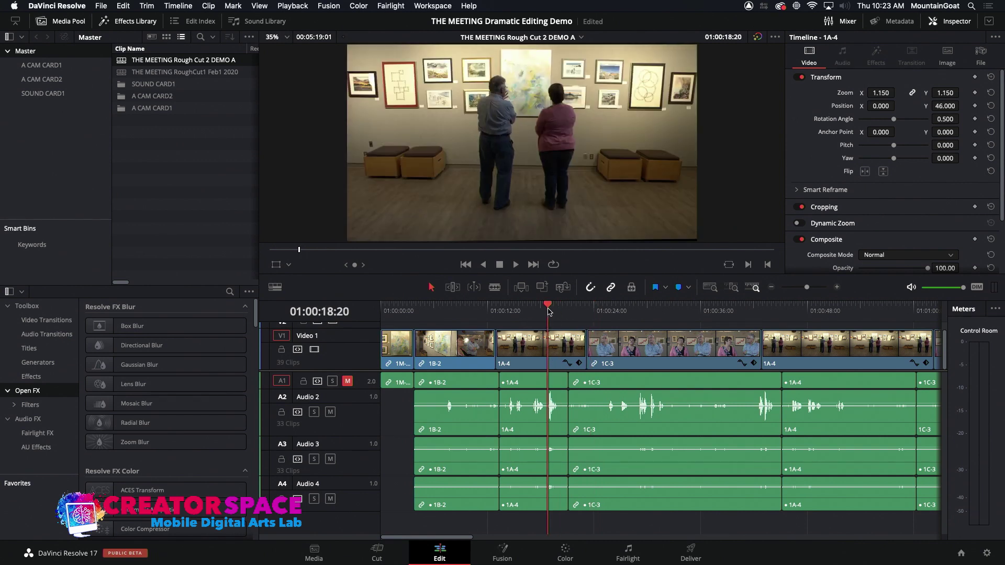
# - Play the opening from its start and examine how the video and audio cuts from 1A-4 to 1C-3 are offset
pyautogui.moveTo(451, 320); pyautogui.dragTo(378, 304)
pyautogui.press('space')
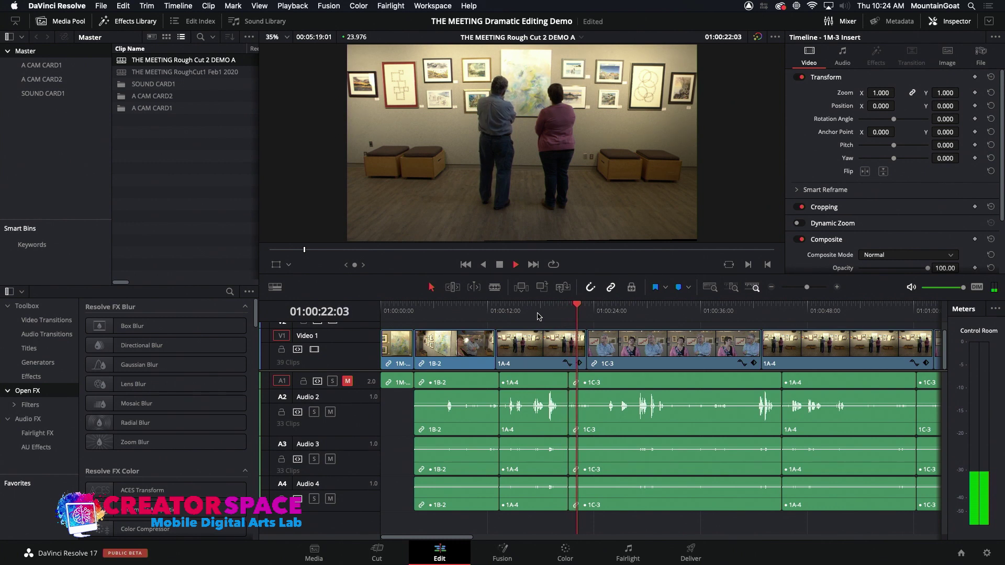
pyautogui.click(568, 309)
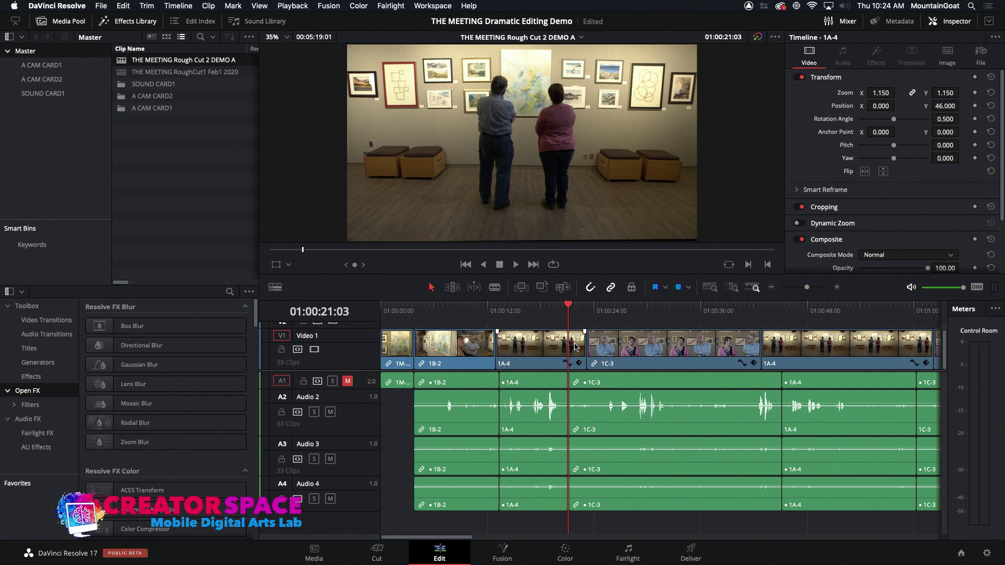
pyautogui.click(587, 421)
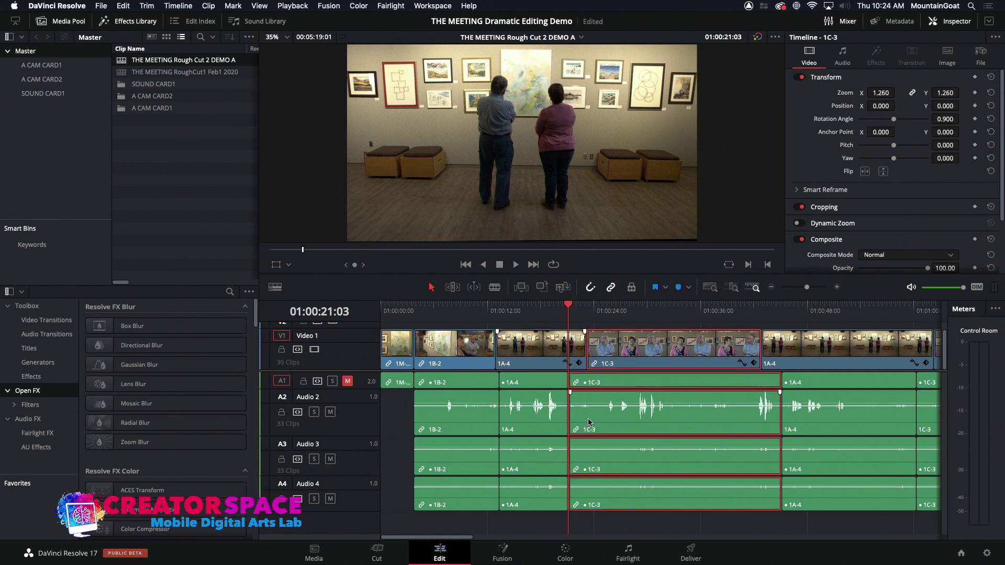
pyautogui.click(579, 346)
pyautogui.click(613, 349)
pyautogui.click(778, 343)
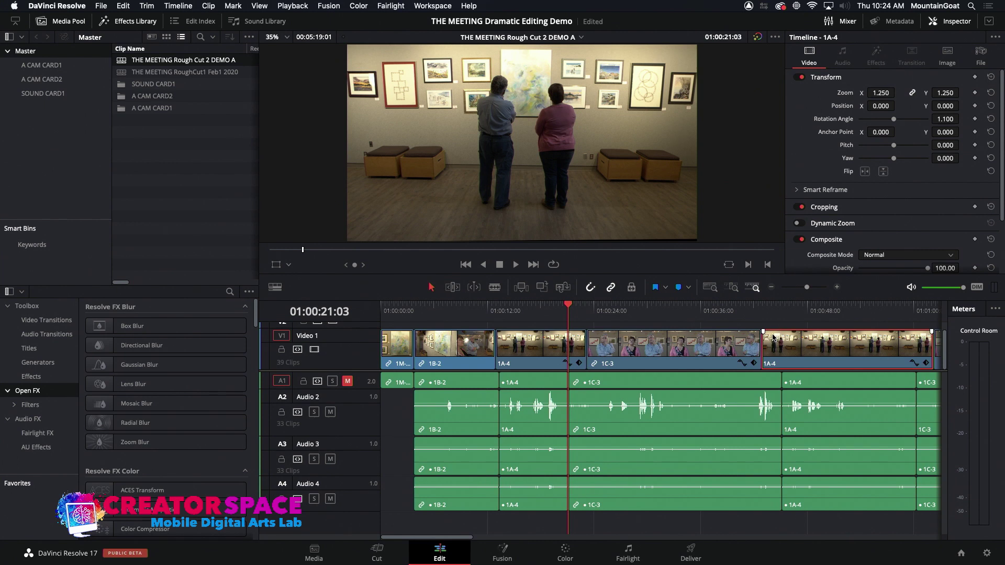
# - Roll the video edit between 1A-4 and 1C-3 back to the audio cut at 01:00:21:03 and play across it
pyautogui.click(590, 352)
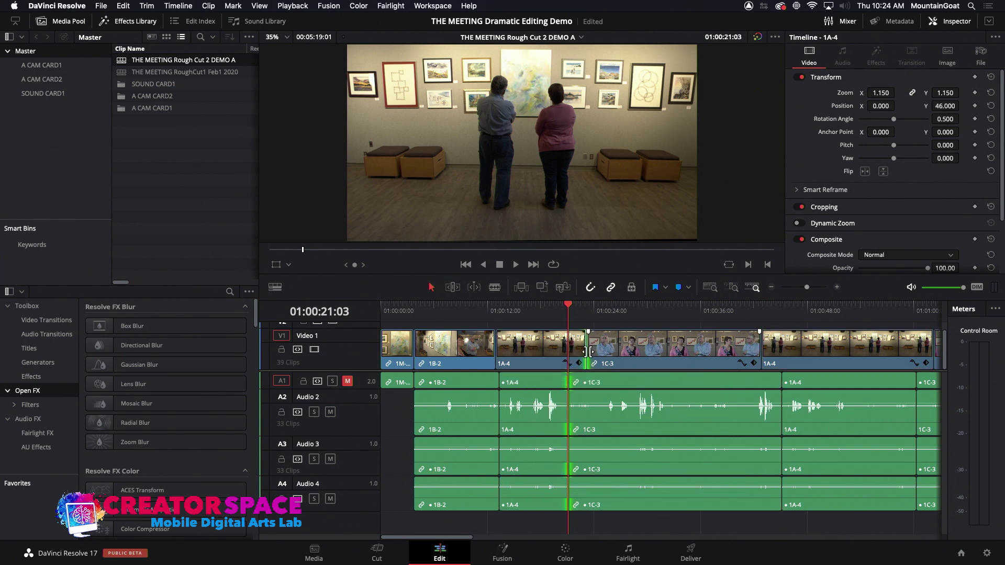
pyautogui.rightClick(588, 354)
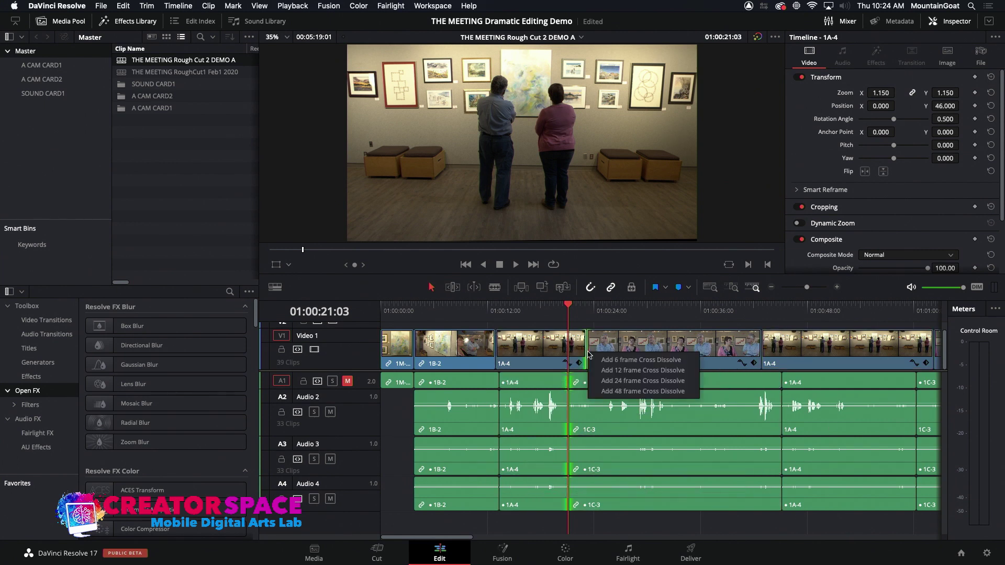
pyautogui.click(587, 348)
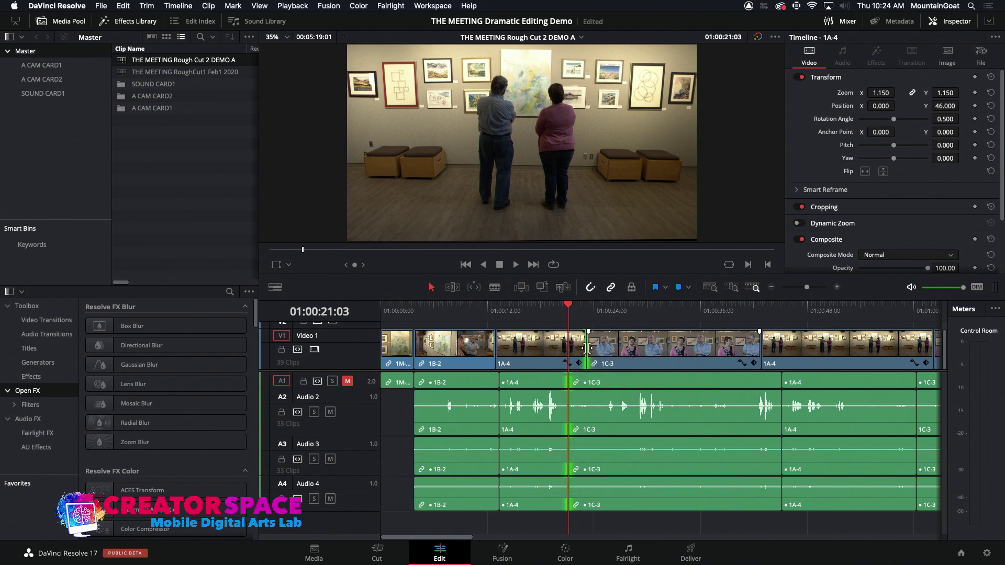
pyautogui.moveTo(587, 348); pyautogui.dragTo(569, 348)
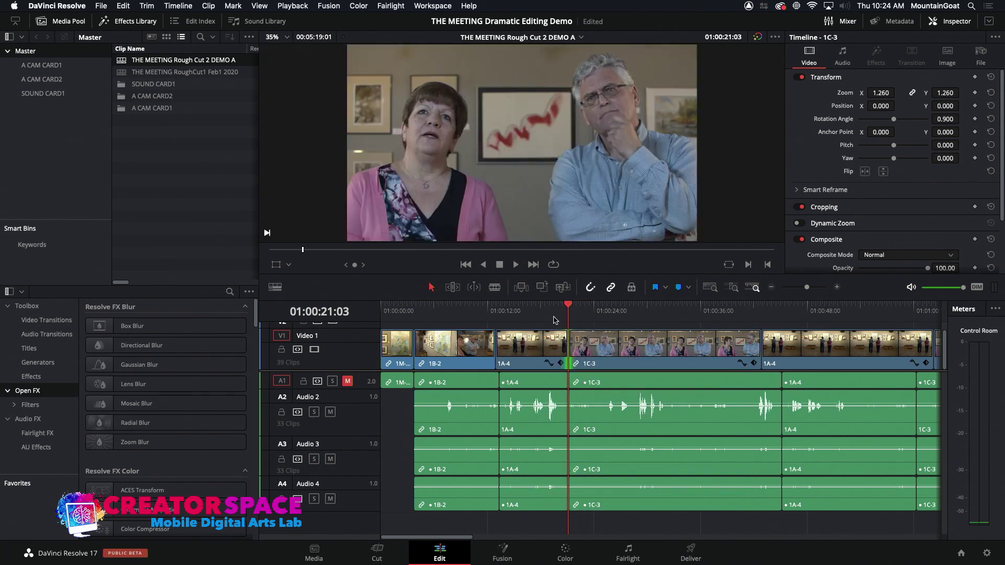
pyautogui.click(558, 313)
pyautogui.press('space')
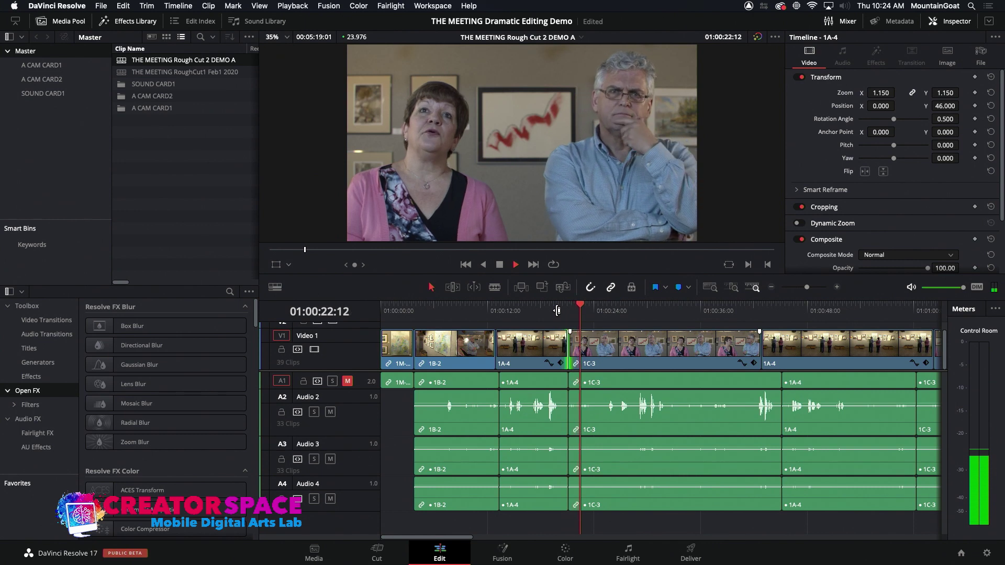
pyautogui.press('space')
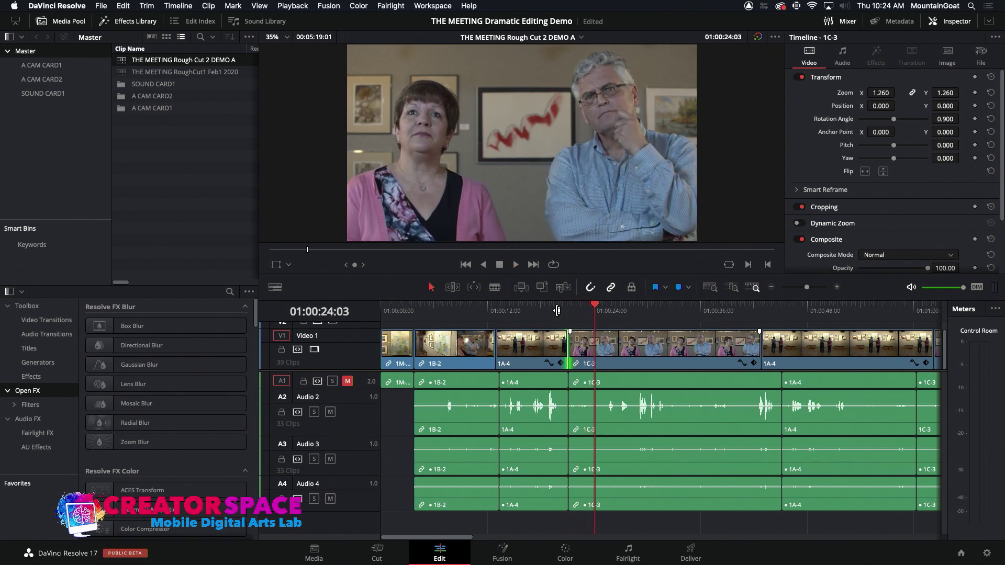
# - Roll the video edit between 1A-4 and 1C-3 forward to 01:00:24:03 and play the exchange
pyautogui.click(570, 352)
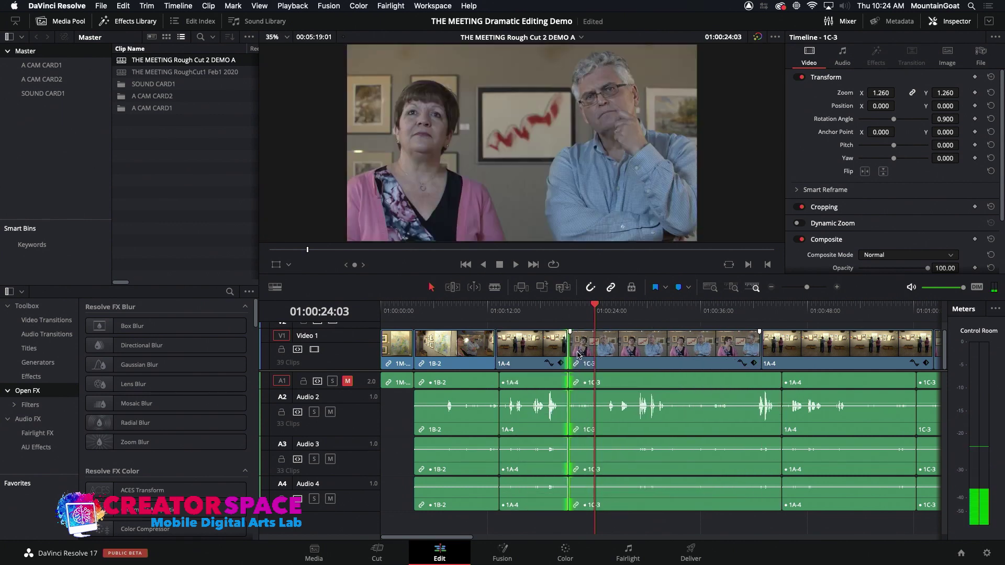
pyautogui.moveTo(571, 350); pyautogui.dragTo(601, 352)
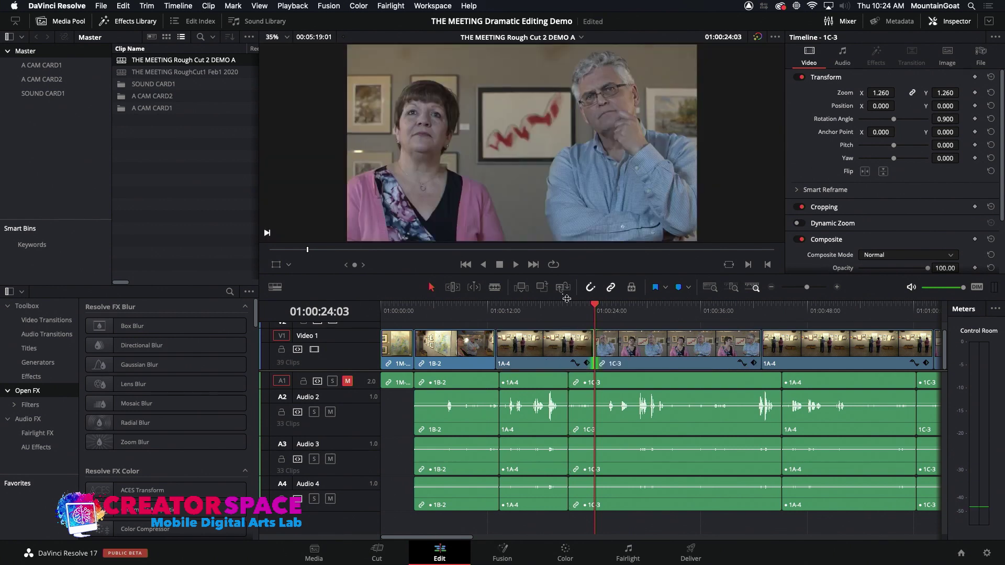
pyautogui.click(561, 312)
pyautogui.click(552, 312)
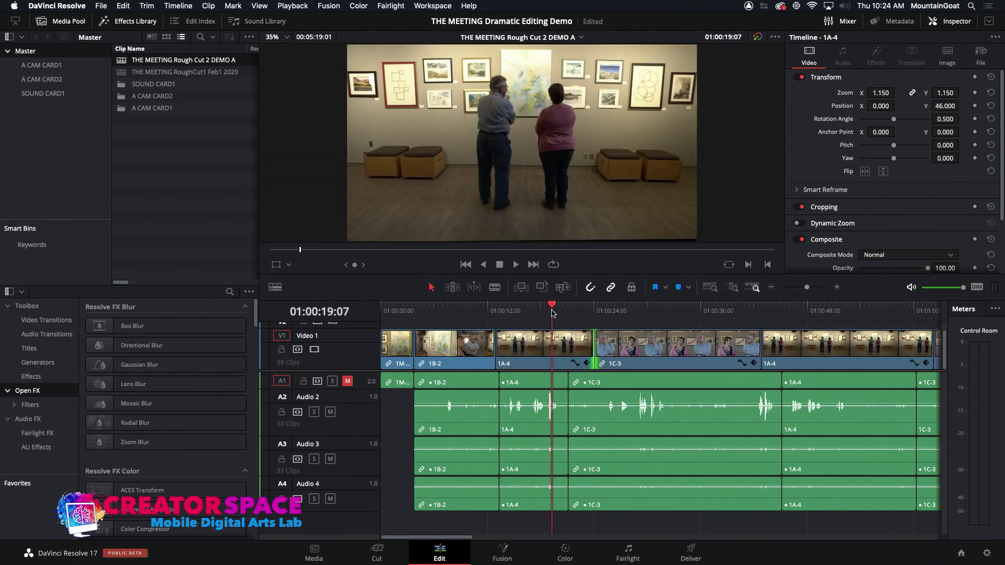
pyautogui.press('space')
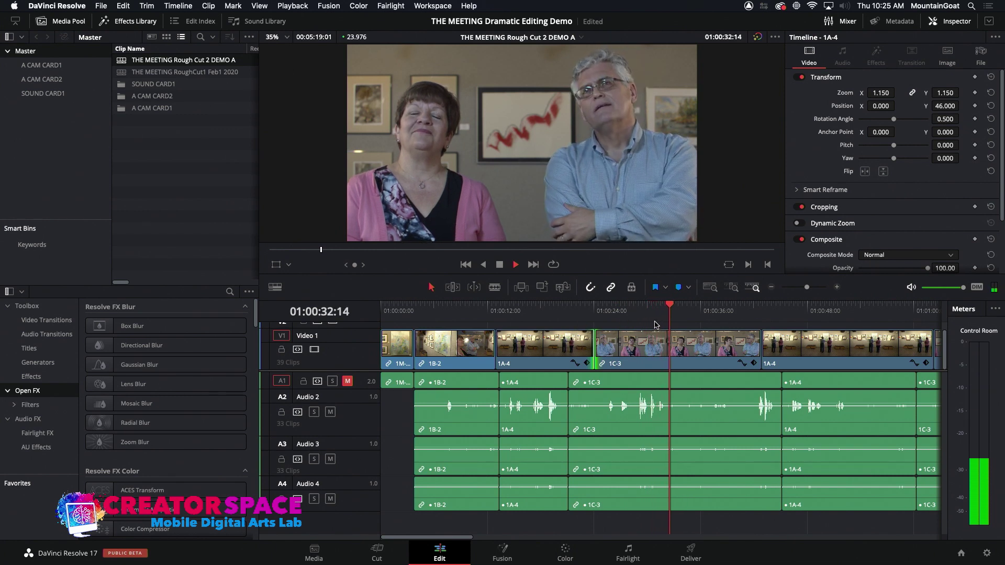
pyautogui.press('space')
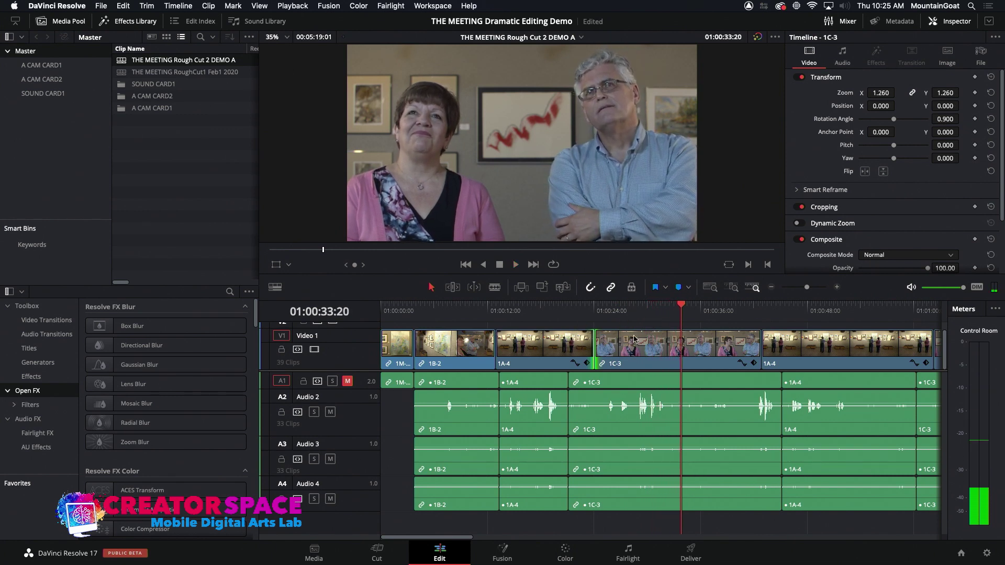
# - Roll only the video edit between 1A-4 and 1C-3 slightly earlier than 01:00:24:03 and play through the following shots
pyautogui.click(596, 348)
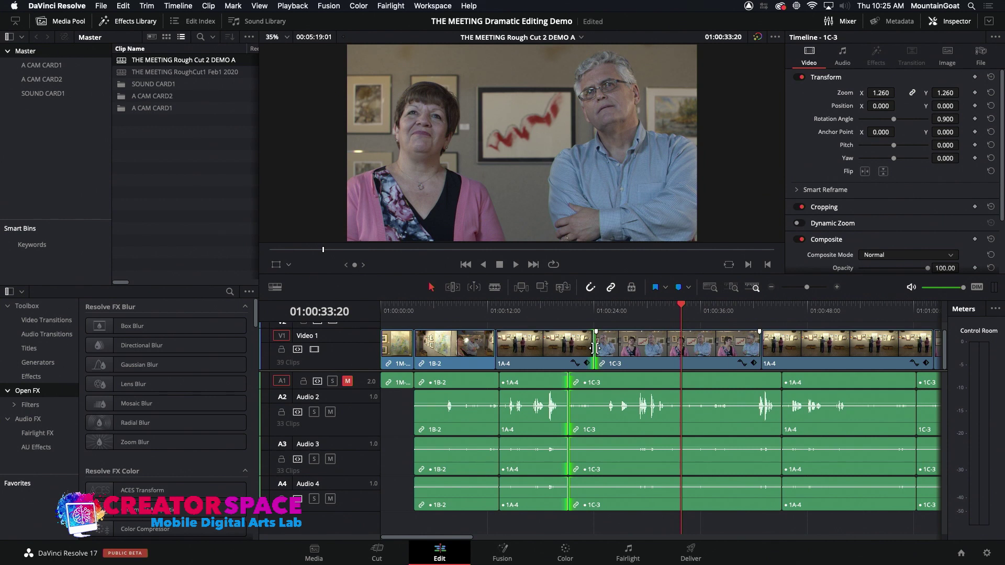
pyautogui.keyDown('alt'); pyautogui.click(596, 348); pyautogui.keyUp('alt')
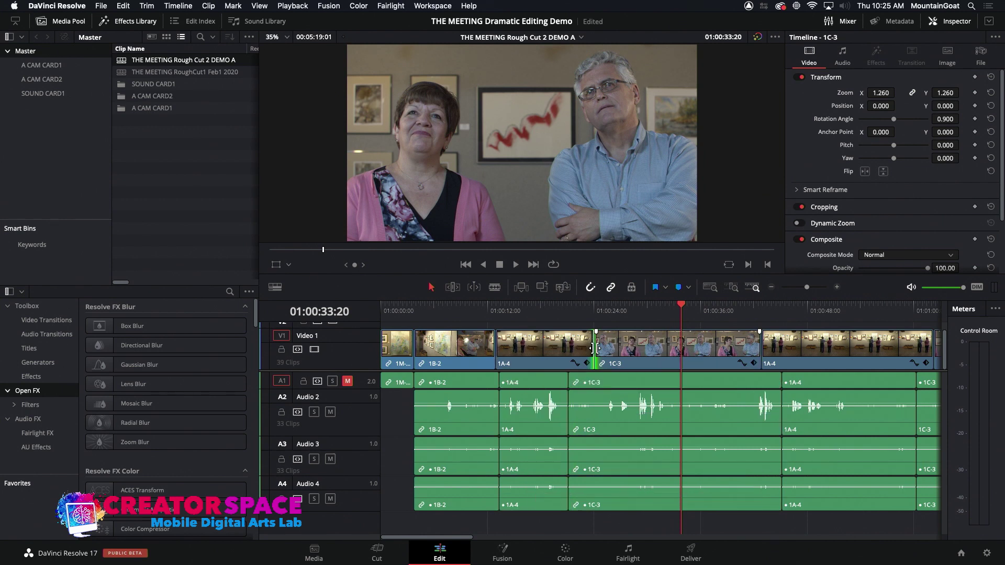
pyautogui.click(595, 348)
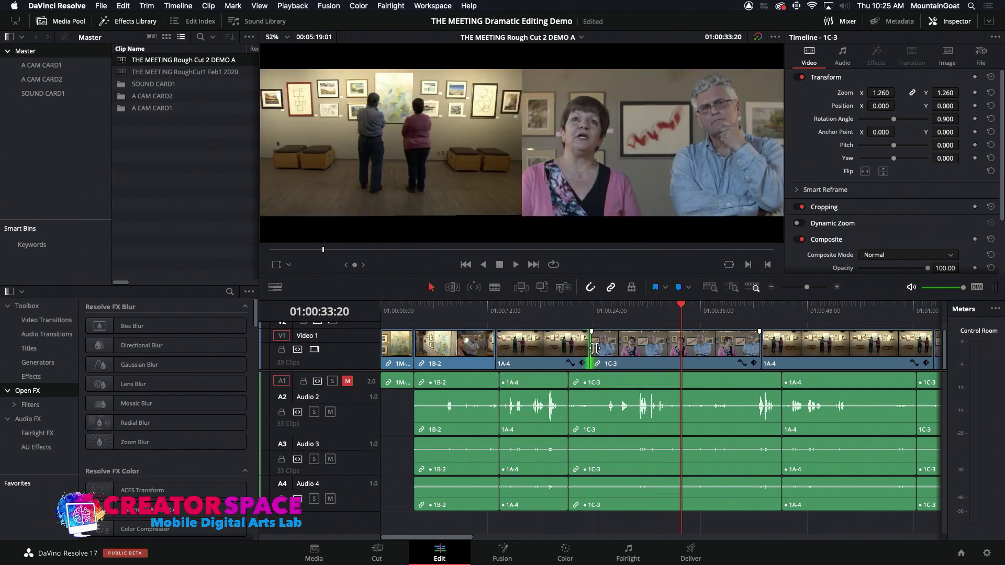
pyautogui.click(574, 313)
pyautogui.press('space')
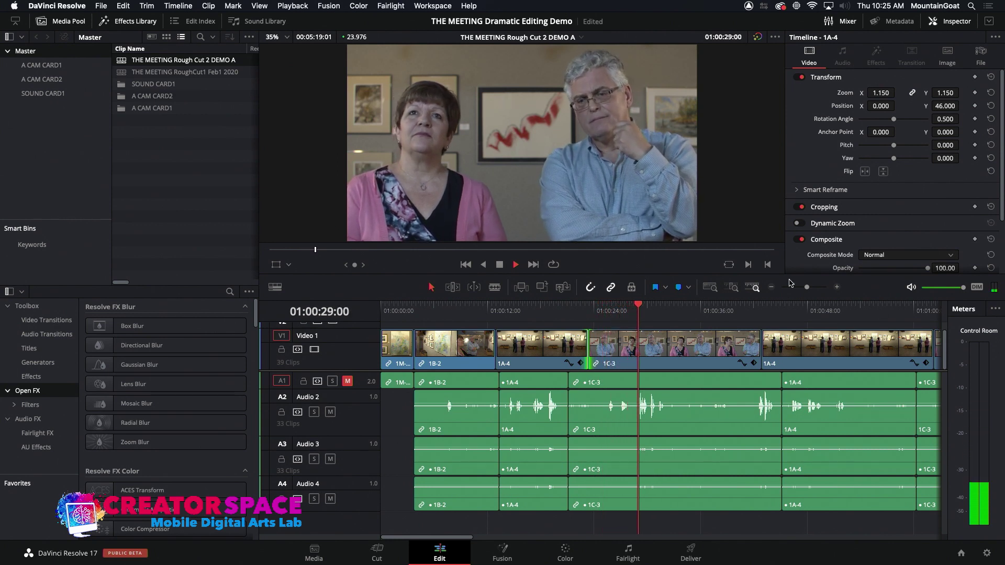
pyautogui.click(773, 288)
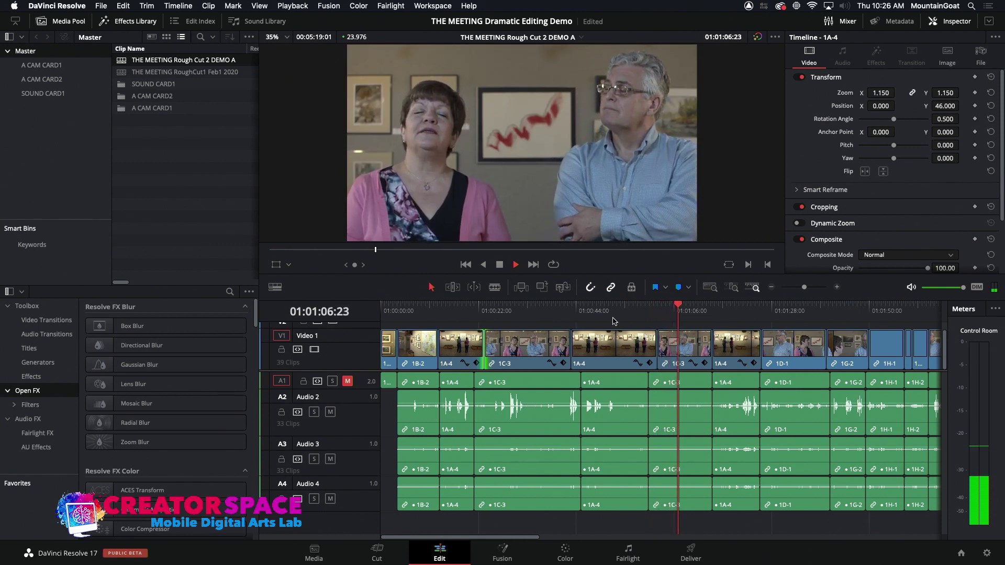
pyautogui.press('space')
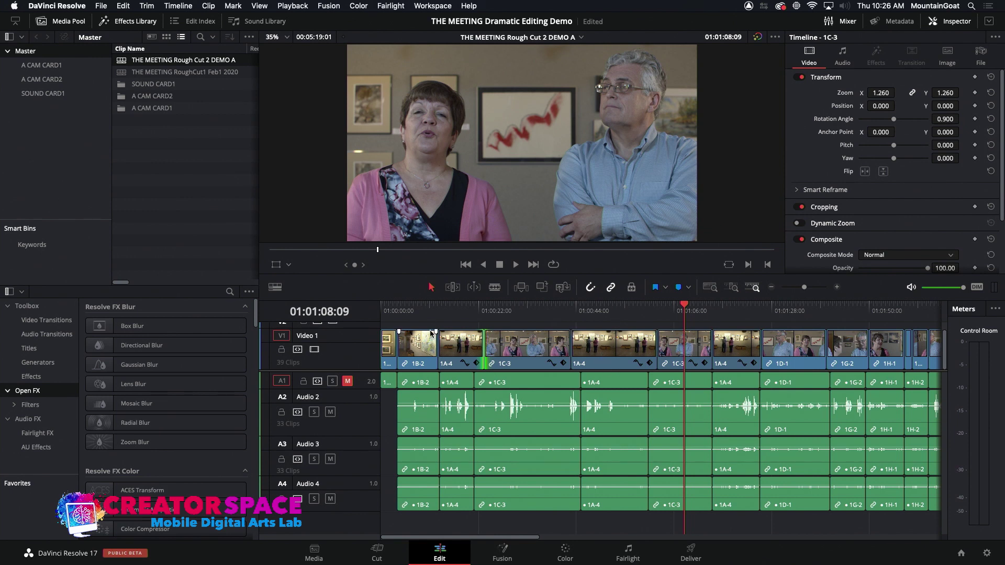
# - Replay the sequence from the start of clip 1B-2 at 01:00:03:18 up to the end of the first 1A-4 shot
pyautogui.click(401, 312)
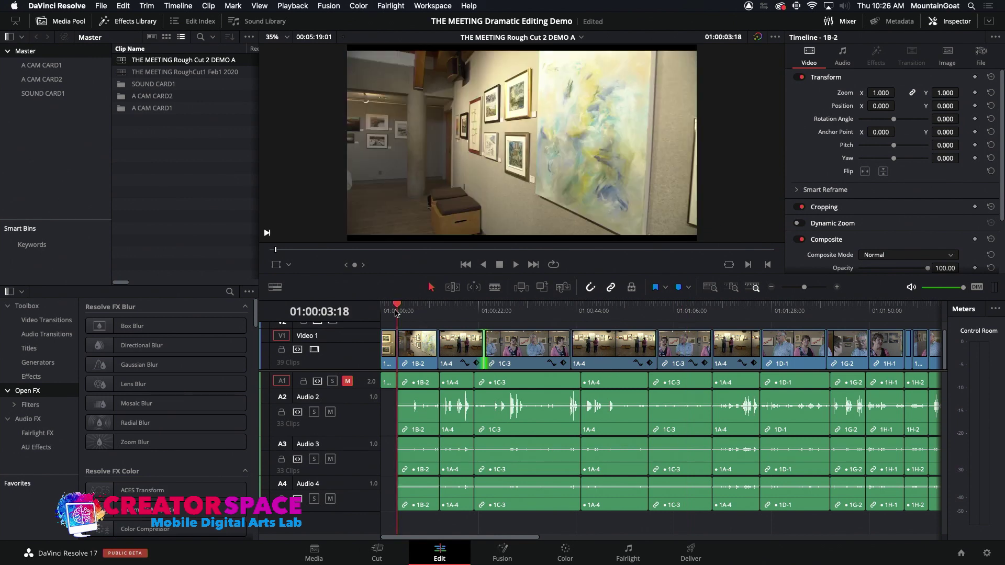
pyautogui.press('space')
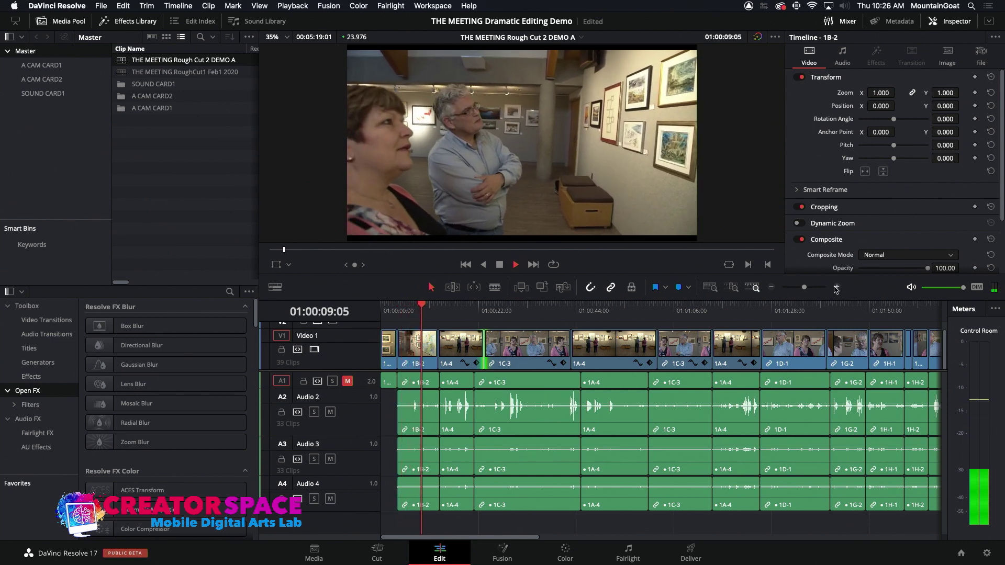
pyautogui.press('super+equal')
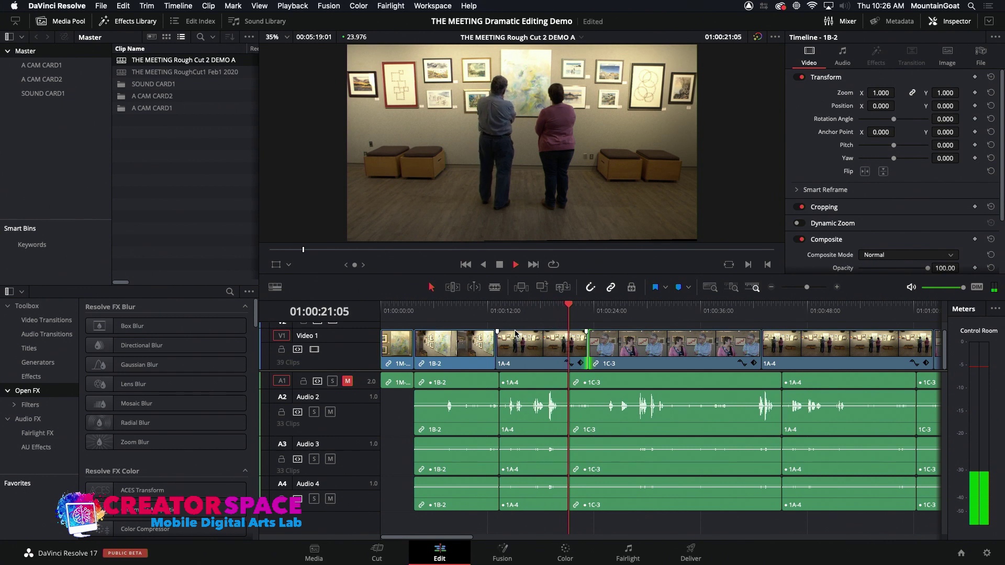
pyautogui.press('space')
# - Select the video and audio of the first 1C-3 clip and nudge the clip about one second earlier
pyautogui.click(618, 355)
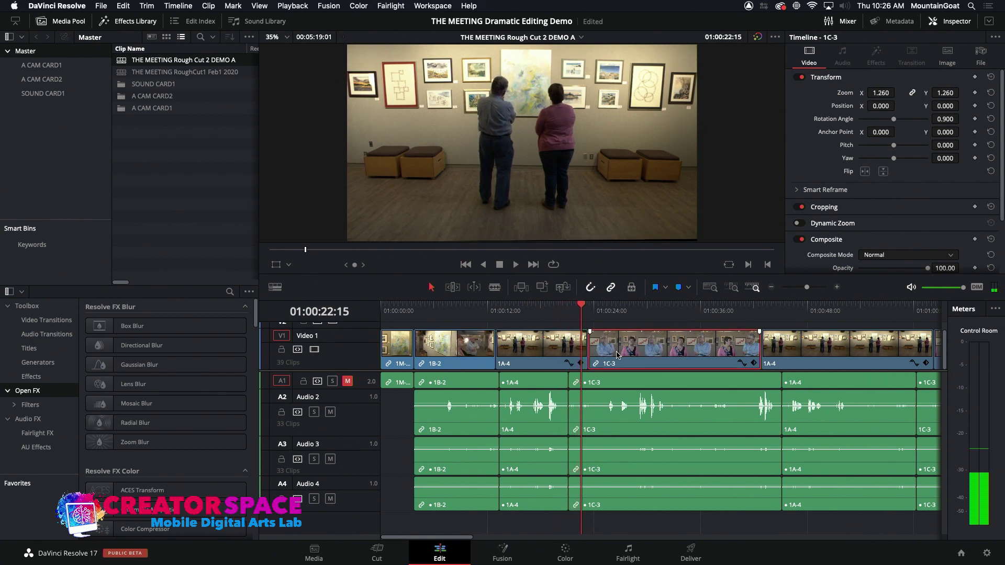
pyautogui.press('super+a')
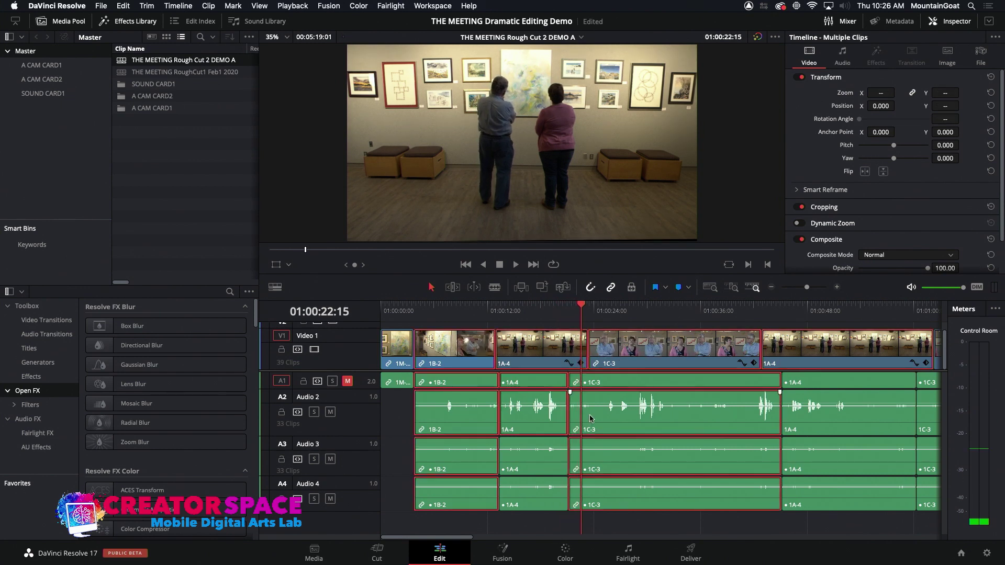
pyautogui.keyDown('super'); pyautogui.click(592, 419); pyautogui.keyUp('super')
pyautogui.click(606, 356)
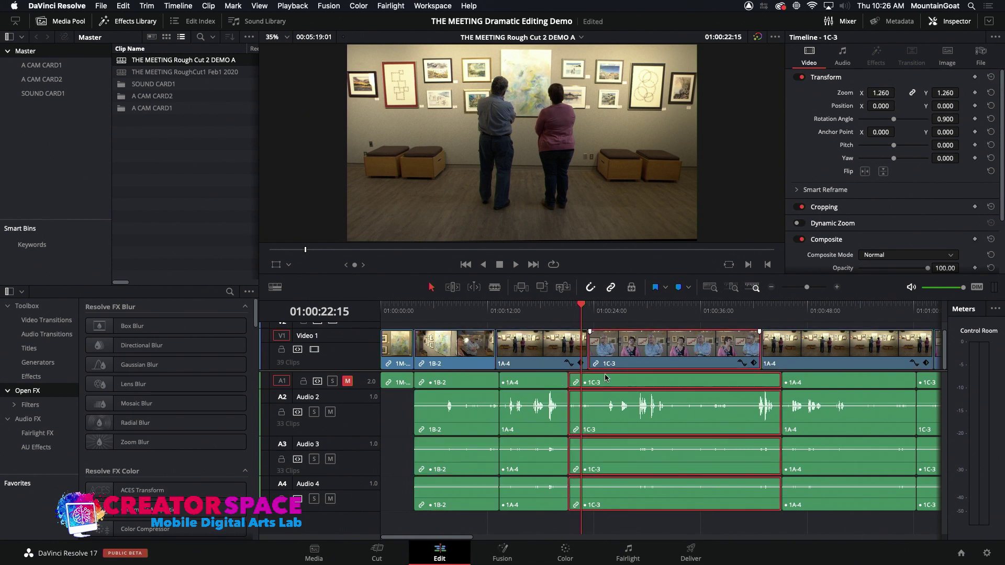
pyautogui.press(',')
pyautogui.press(',')
pyautogui.press(',')
pyautogui.press(',')
pyautogui.press(',')
pyautogui.press(',')
pyautogui.press(',')
pyautogui.press(',')
pyautogui.press(',')
pyautogui.press(',')
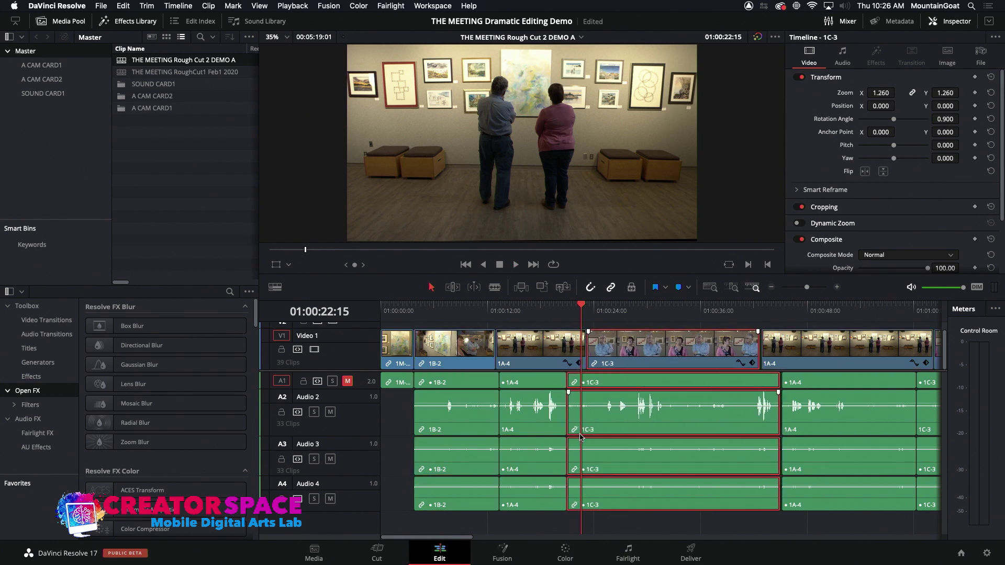
pyautogui.press(',')
pyautogui.press(',')
pyautogui.press(',')
pyautogui.press(',')
pyautogui.press(',')
pyautogui.press(',')
pyautogui.press(',')
pyautogui.press(',')
pyautogui.press(',')
pyautogui.press(',')
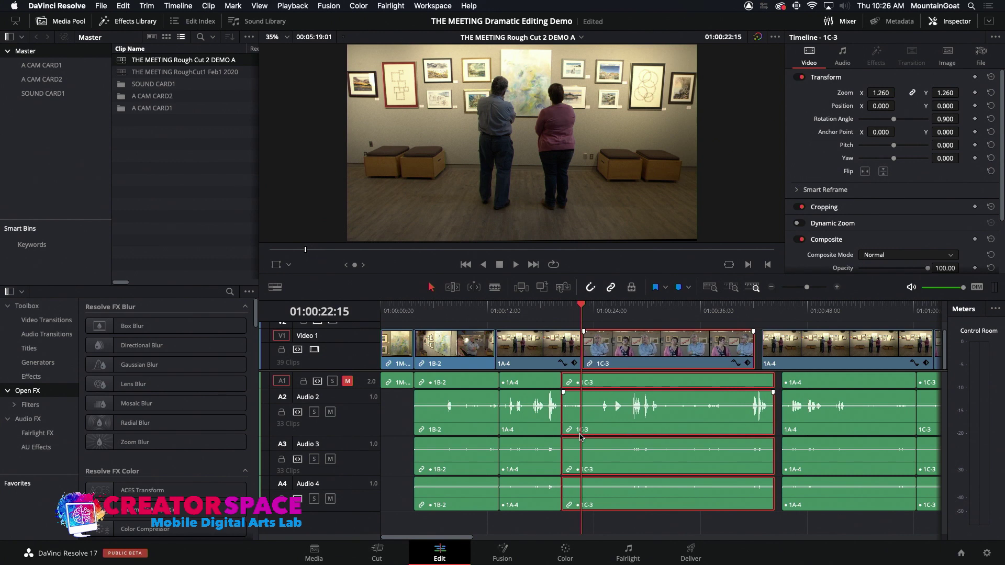
# - Play from 01:00:18:02 and roll only the video edit between 1A-4 and 1C-3 01:03 forward to 01:00:23:14
pyautogui.click(542, 313)
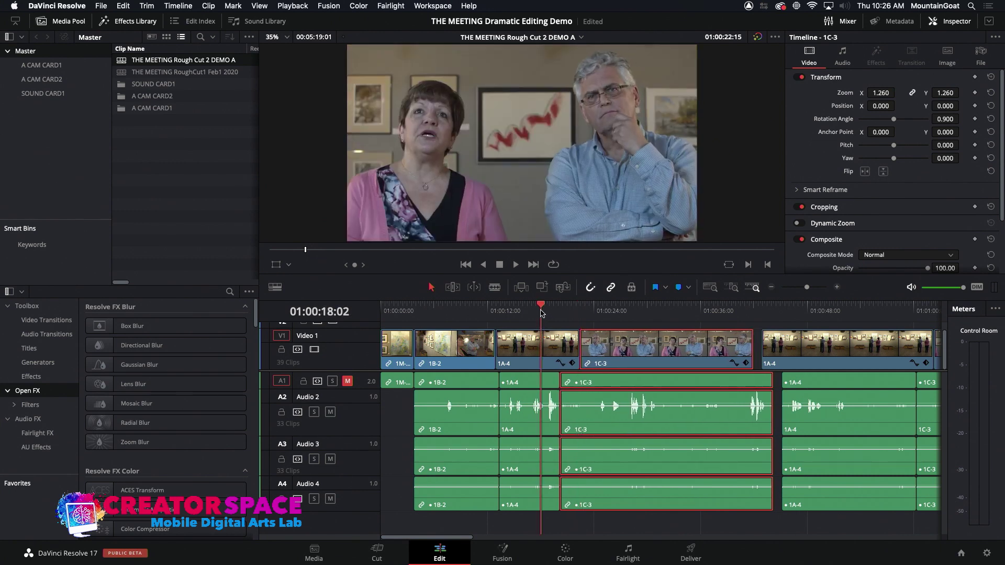
pyautogui.press('space')
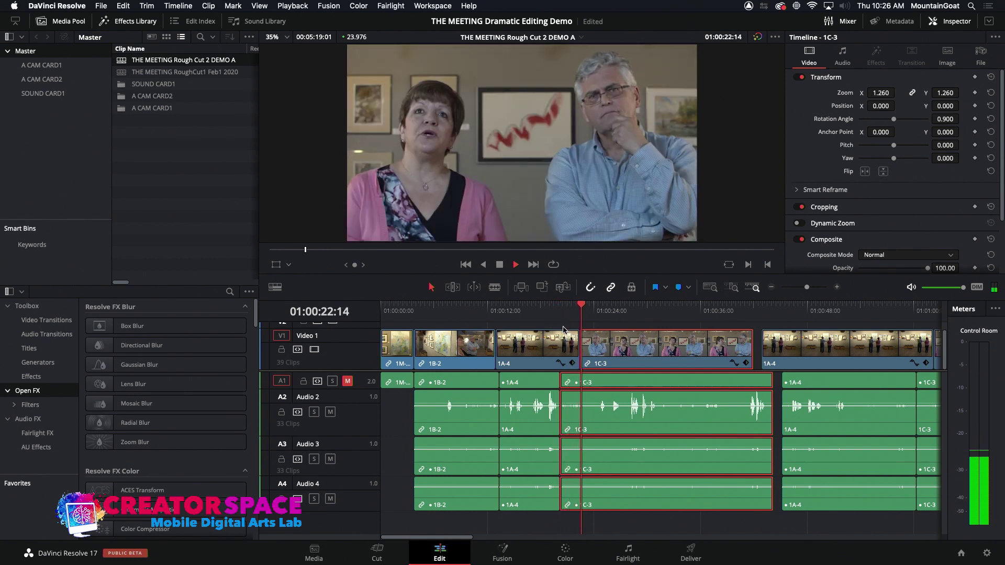
pyautogui.click(584, 344)
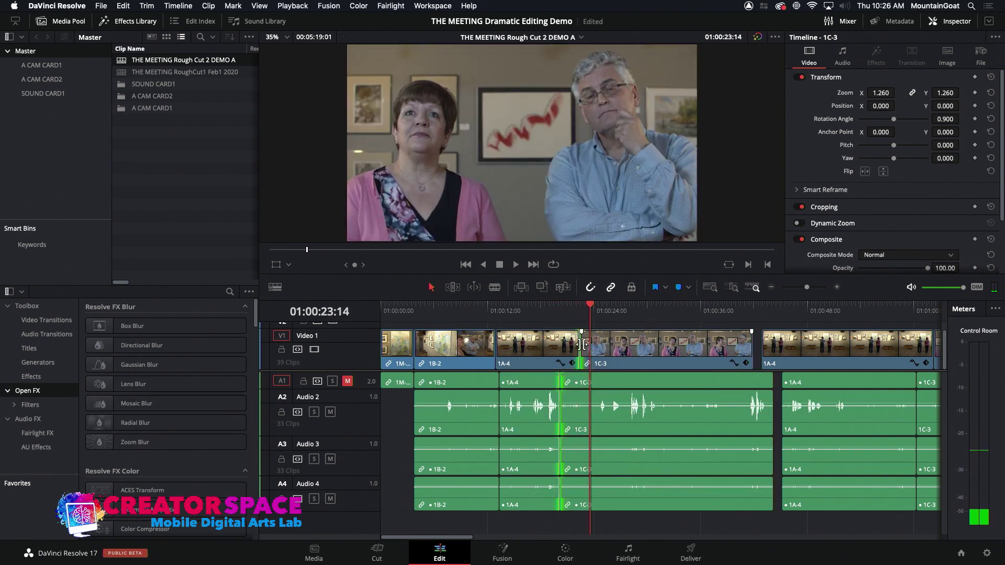
pyautogui.moveTo(584, 345); pyautogui.dragTo(586, 327)
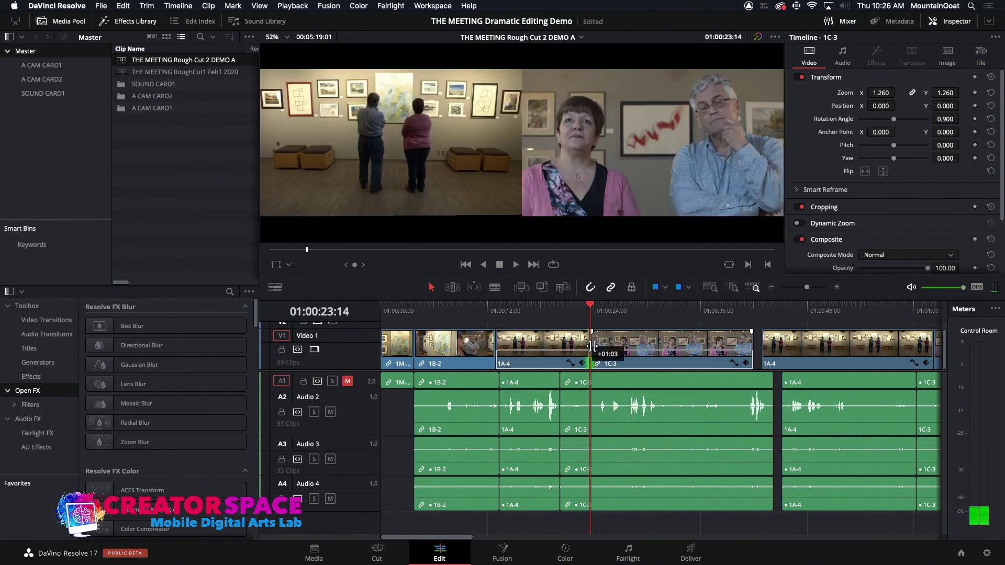
# - Ripple cut the marked range from 01:00:23:02 to 01:00:24:14 near the start of 1C-3
pyautogui.press('/')
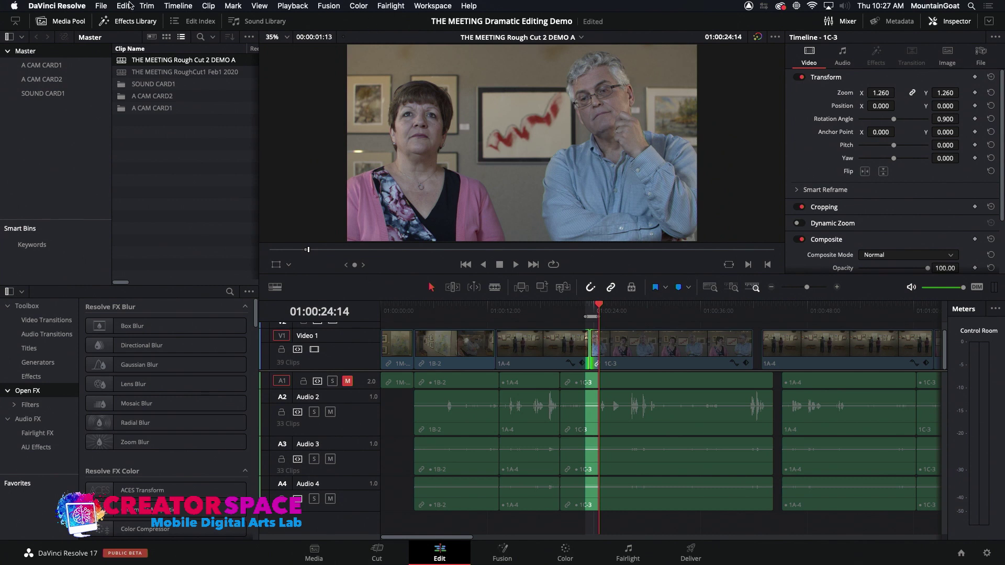
pyautogui.click(129, 5)
pyautogui.click(151, 63)
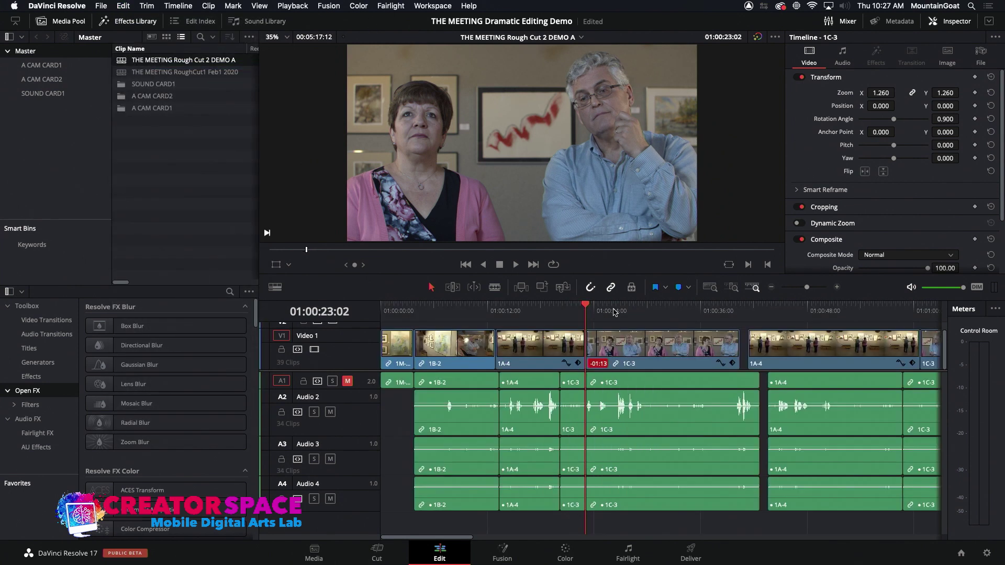
# - Play the timeline repeatedly across the shortened cut from 1A-4 into 1C-3 to judge the pause
pyautogui.click(561, 314)
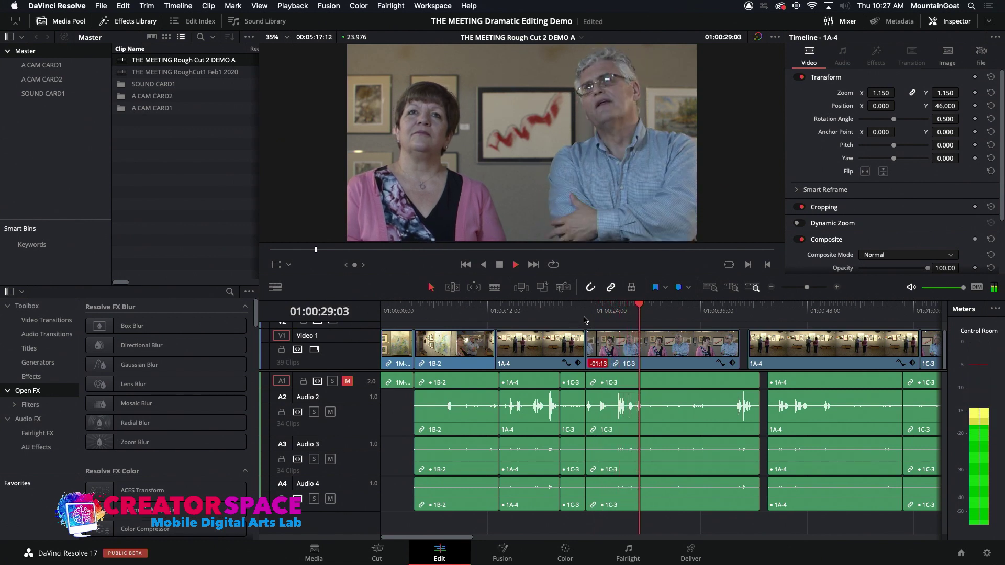
pyautogui.press('space')
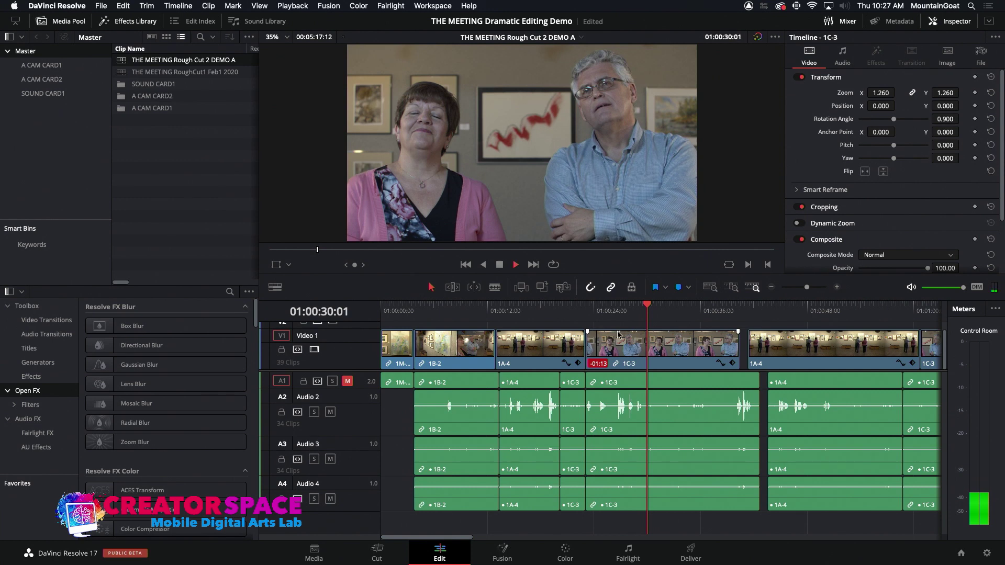
pyautogui.press('space')
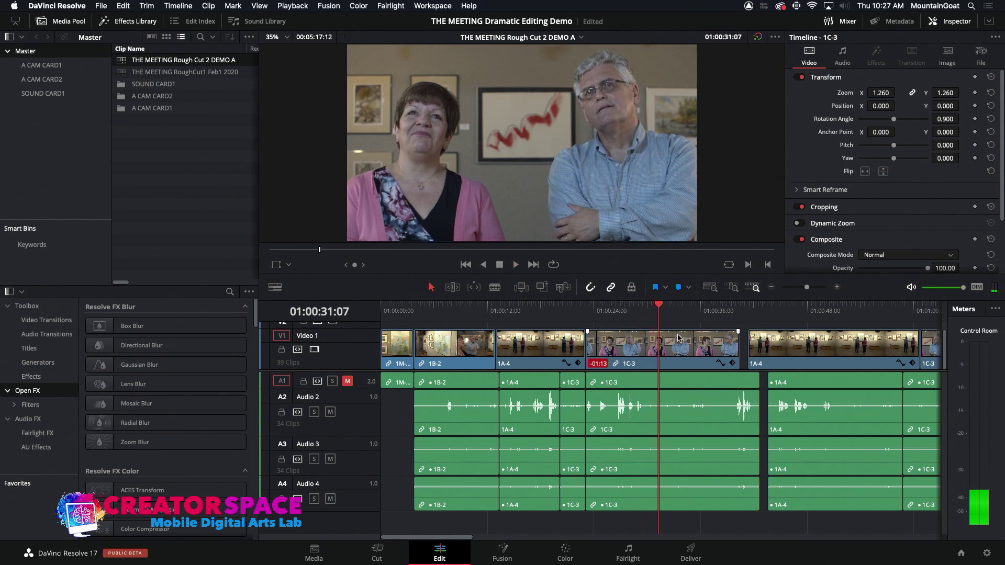
pyautogui.moveTo(635, 314); pyautogui.dragTo(524, 306)
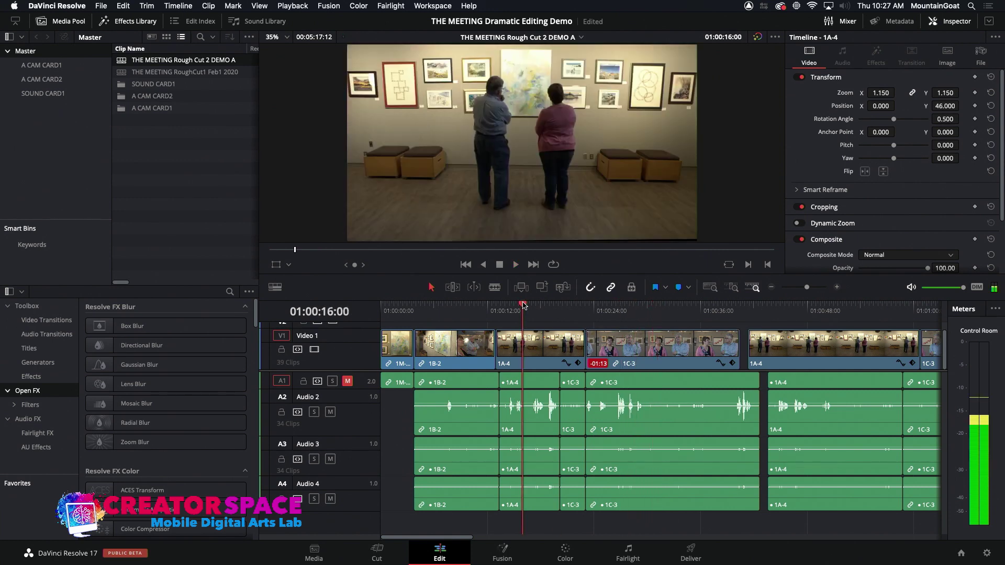
pyautogui.click(561, 311)
pyautogui.press('space')
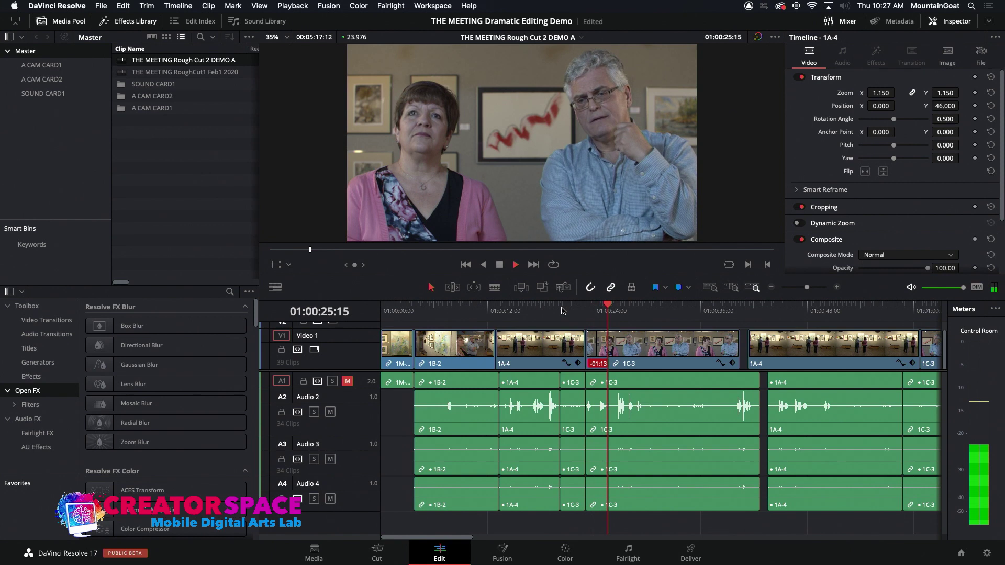
pyautogui.press('space')
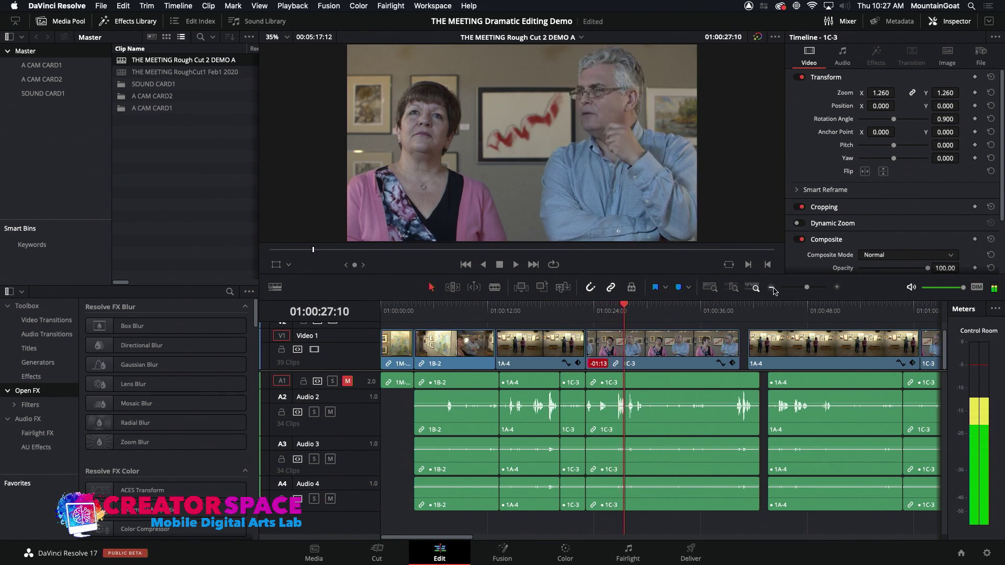
# - Review the end of 1C-3, trim about one second off the following 1A-4's start, and move that clip earlier to close the gap
pyautogui.click(774, 288)
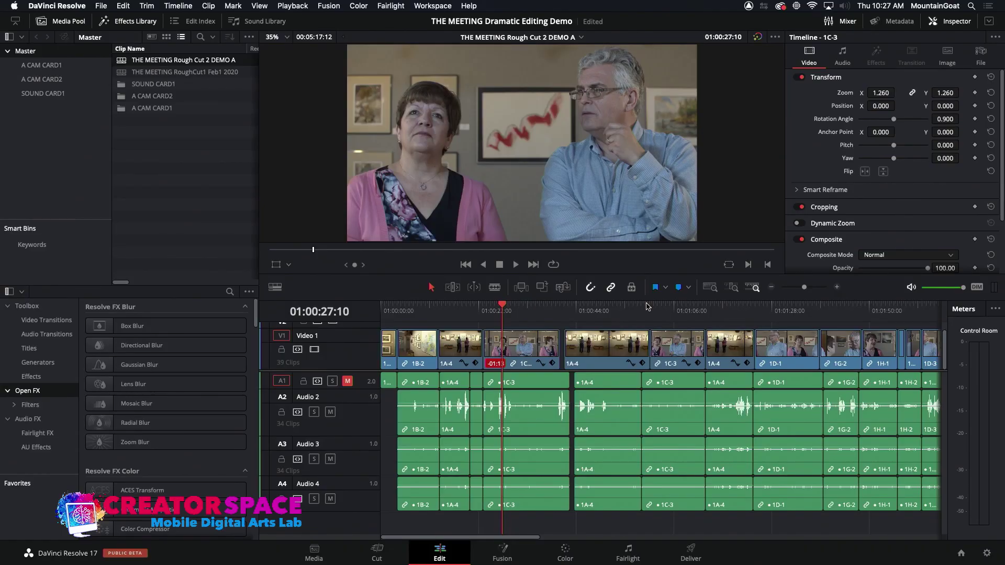
pyautogui.click(545, 311)
pyautogui.press('space')
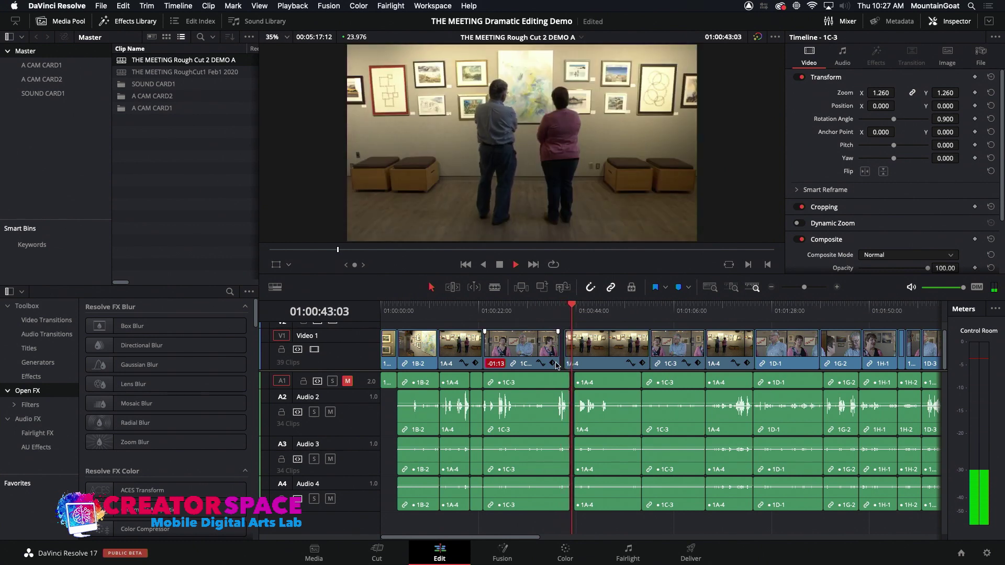
pyautogui.press('space')
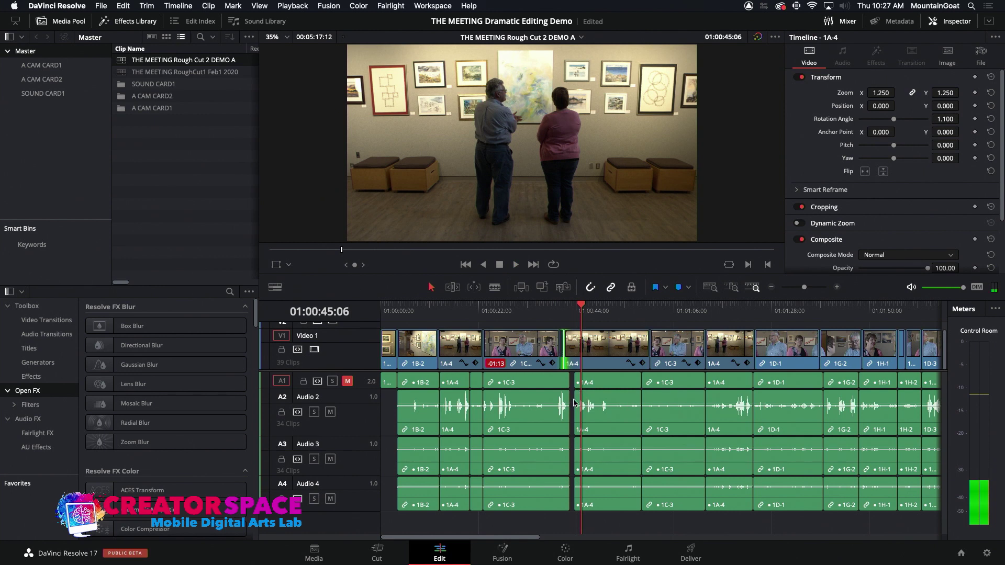
pyautogui.click(567, 358)
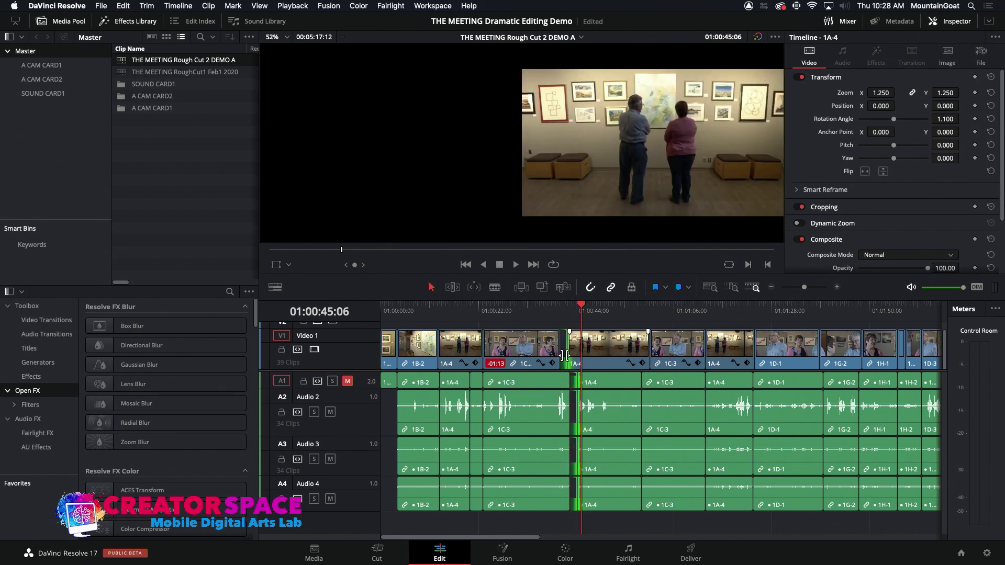
pyautogui.moveTo(615, 363); pyautogui.dragTo(606, 362)
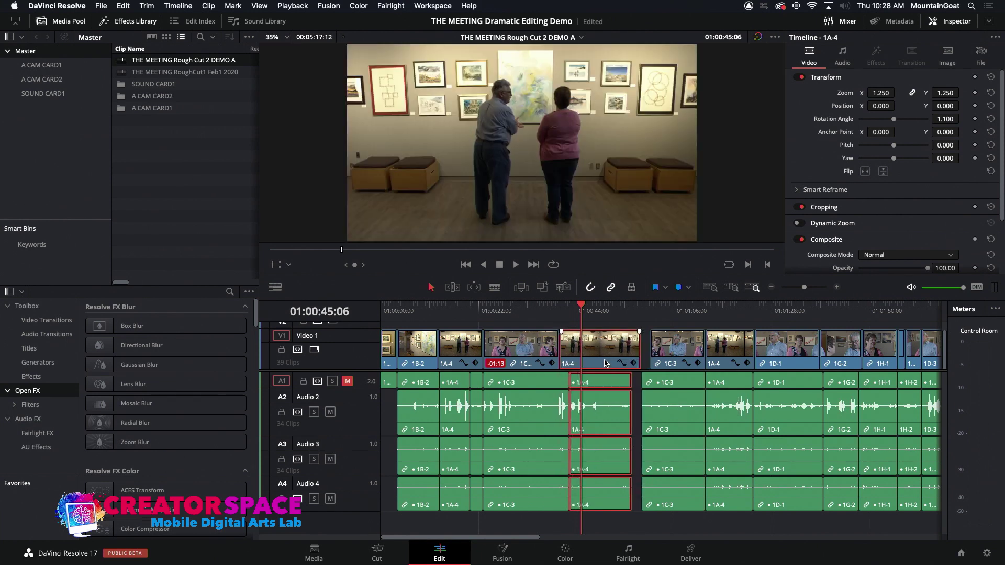
# - Play the second 1A-4 shot and extend the following 1C-3's start back over its tail to about 01:00:52
pyautogui.click(548, 311)
pyautogui.press('space')
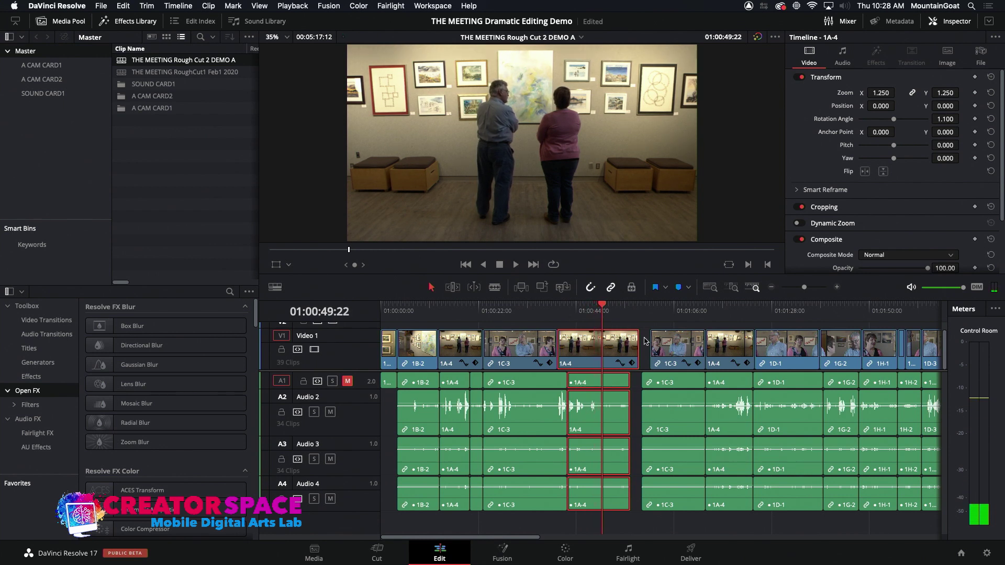
pyautogui.click(653, 349)
pyautogui.moveTo(653, 349); pyautogui.dragTo(611, 345)
pyautogui.press('space')
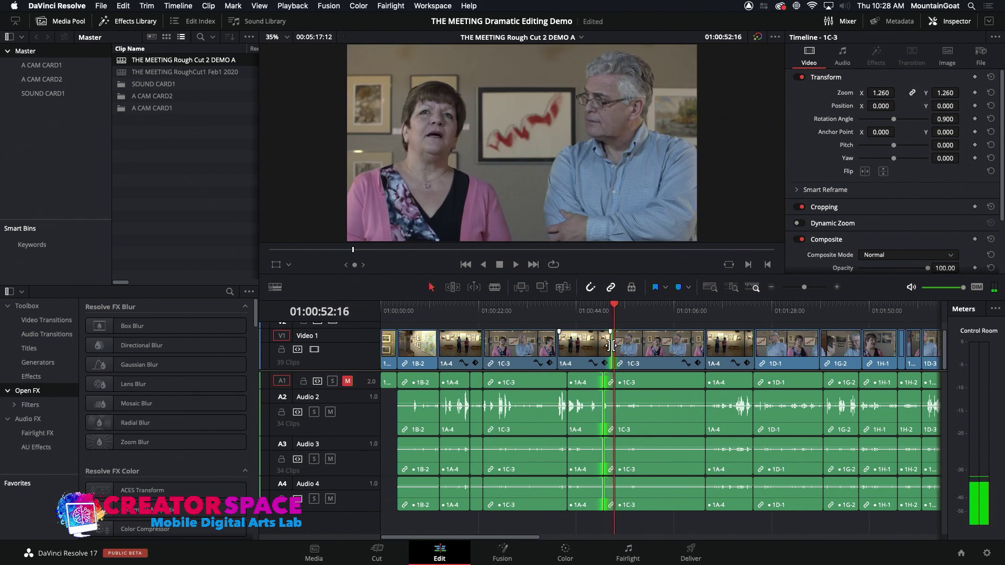
pyautogui.press('space')
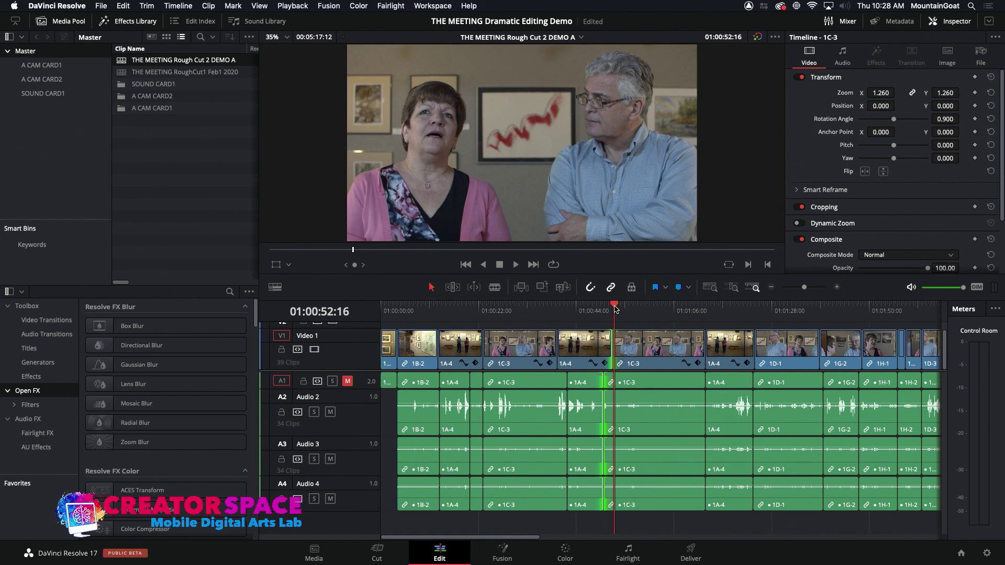
# - Mark the range from 01:00:48:10 to 01:00:52:12 across 1A-4 and 1C-3 and ripple cut it
pyautogui.press('o')
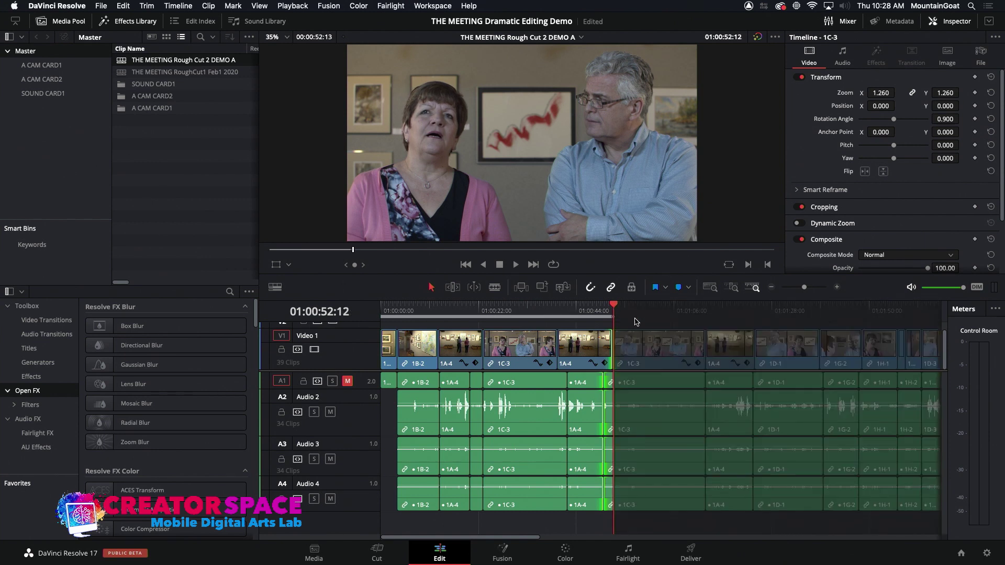
pyautogui.click(587, 311)
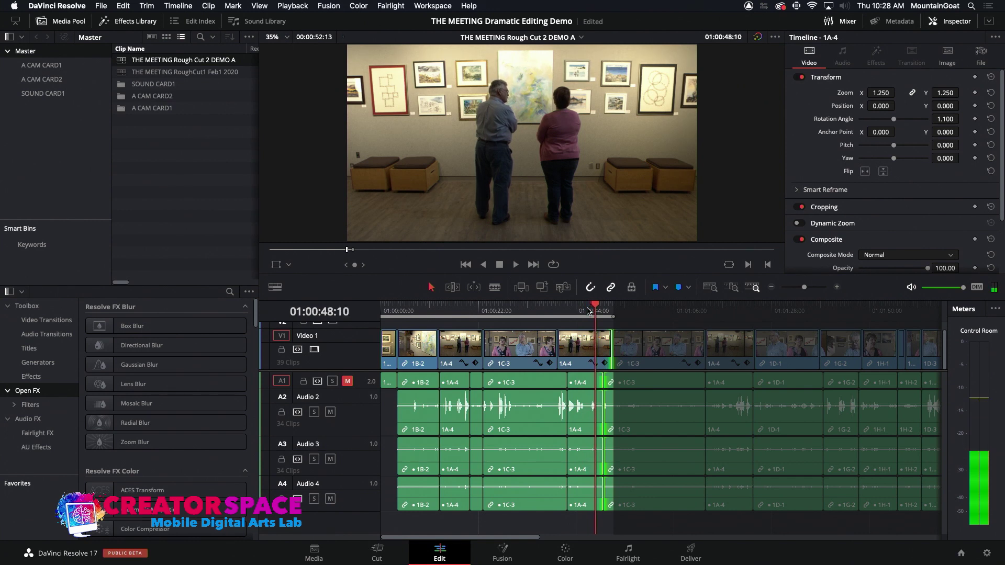
pyautogui.press('i')
pyautogui.click(124, 6)
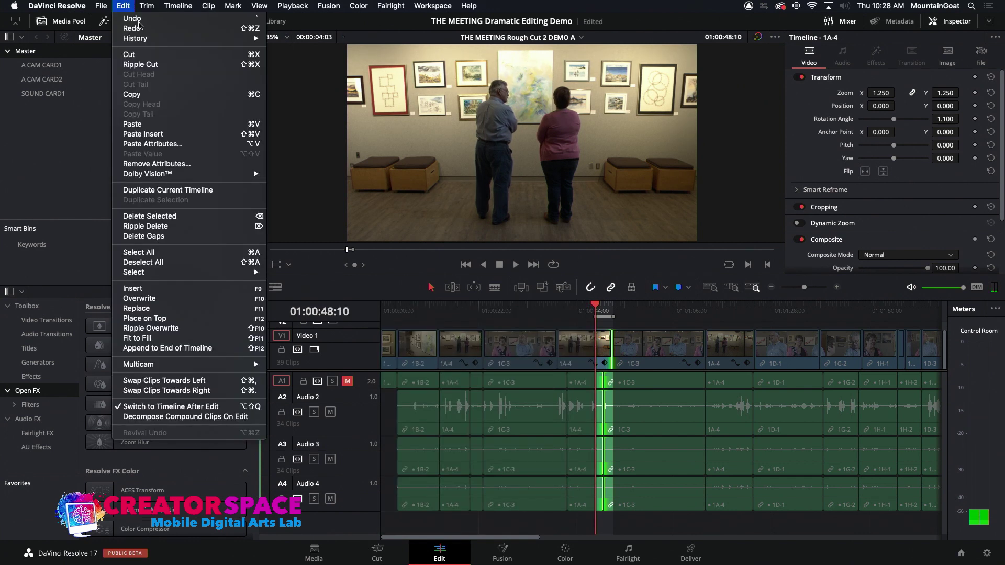
pyautogui.click(160, 64)
# - Play across the tightened join and roll only the video edit between the second 1A-4 and 1C-3 slightly later
pyautogui.click(584, 312)
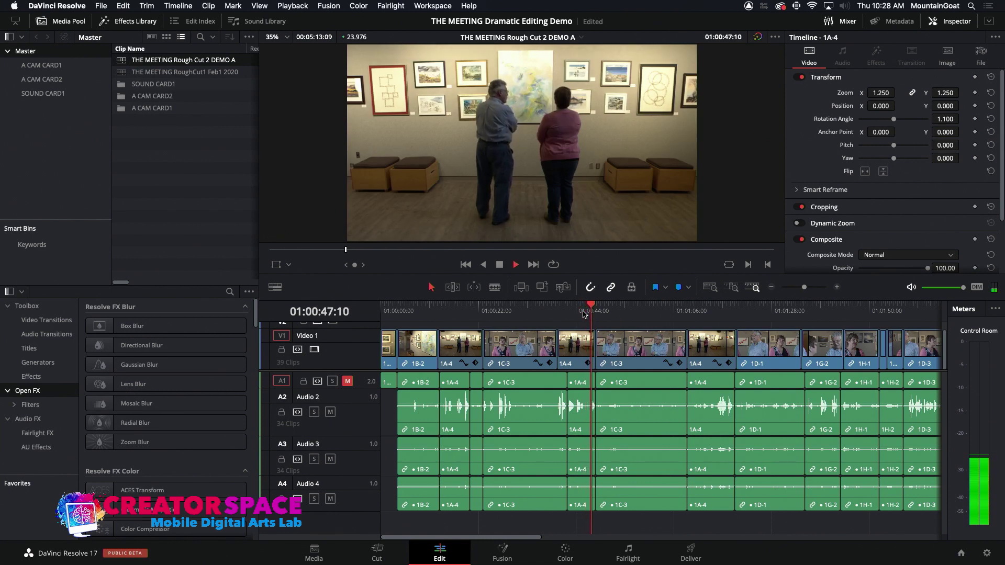
pyautogui.click(599, 347)
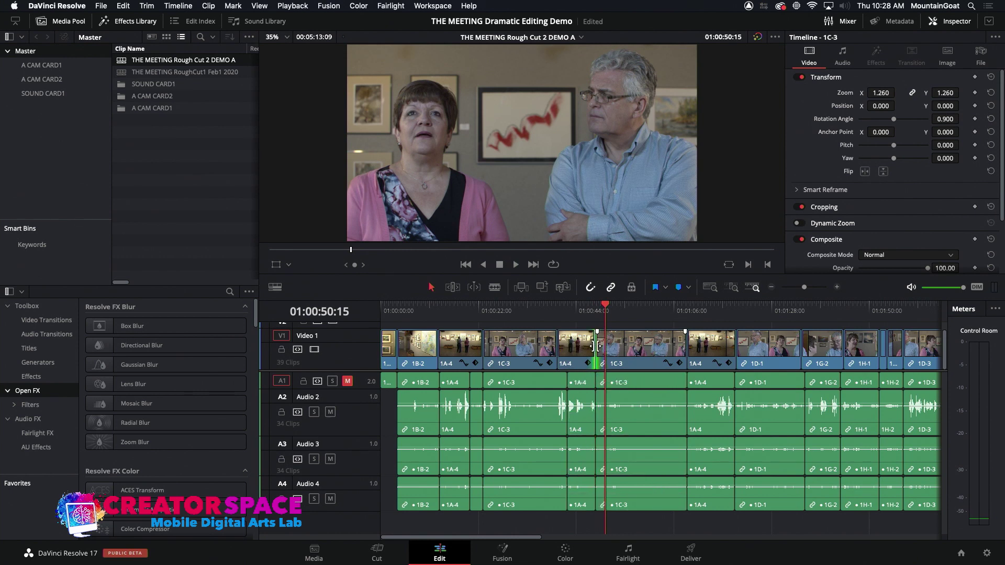
pyautogui.click(599, 346)
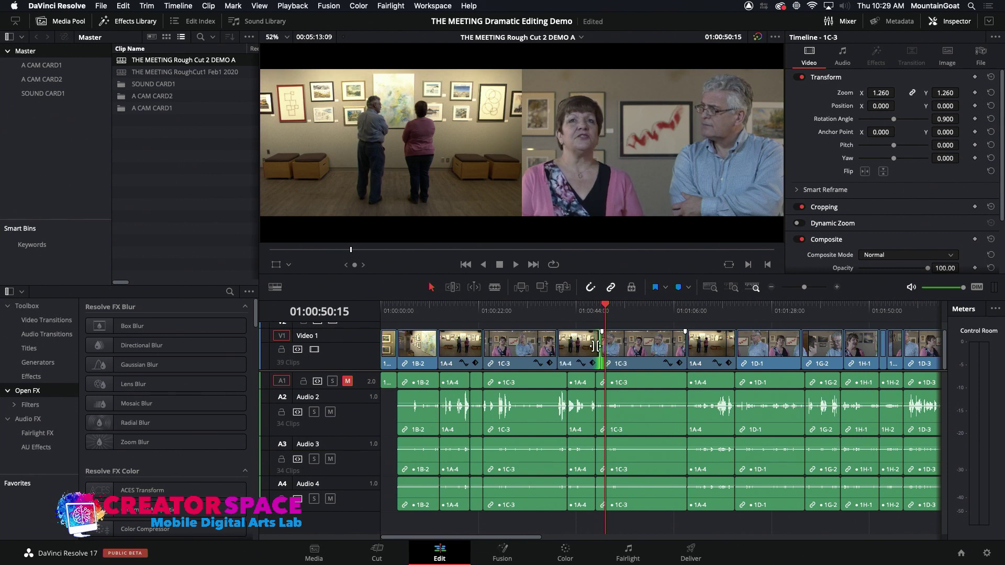
# - Play the adjusted cut up to 01:00:54:06, and replay the opening exchange up to 01:00:29:20
pyautogui.press('space')
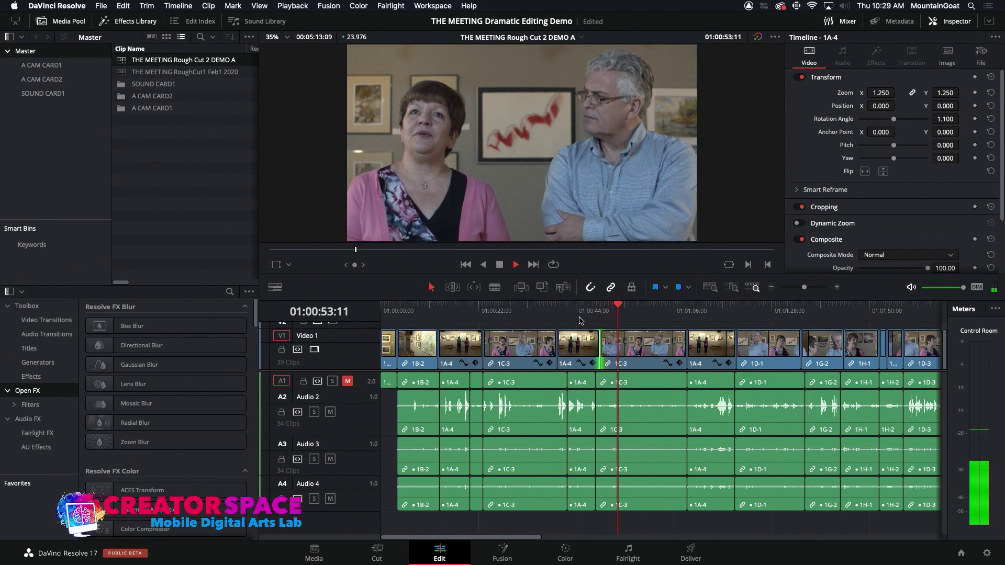
pyautogui.press('space')
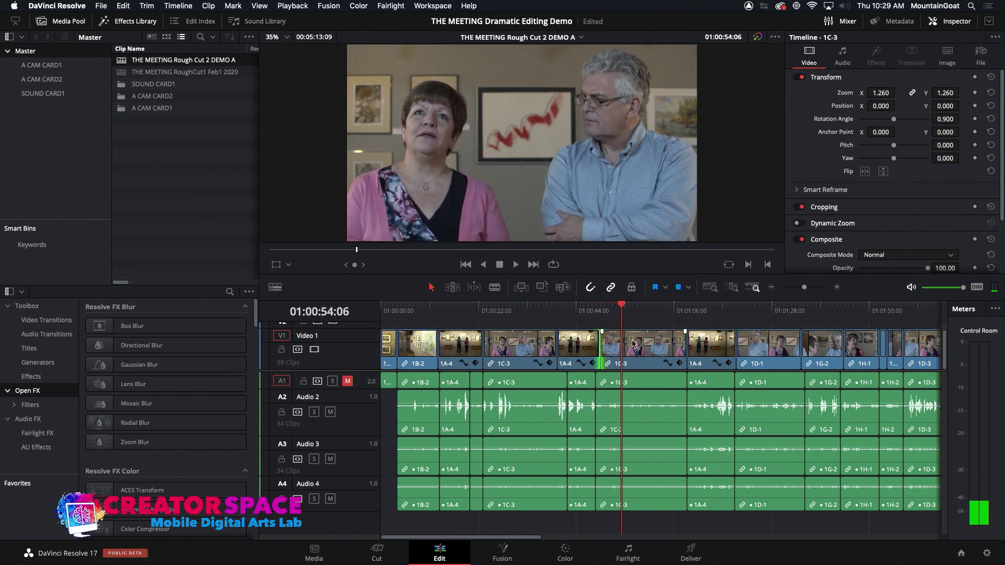
pyautogui.moveTo(406, 314); pyautogui.dragTo(448, 313)
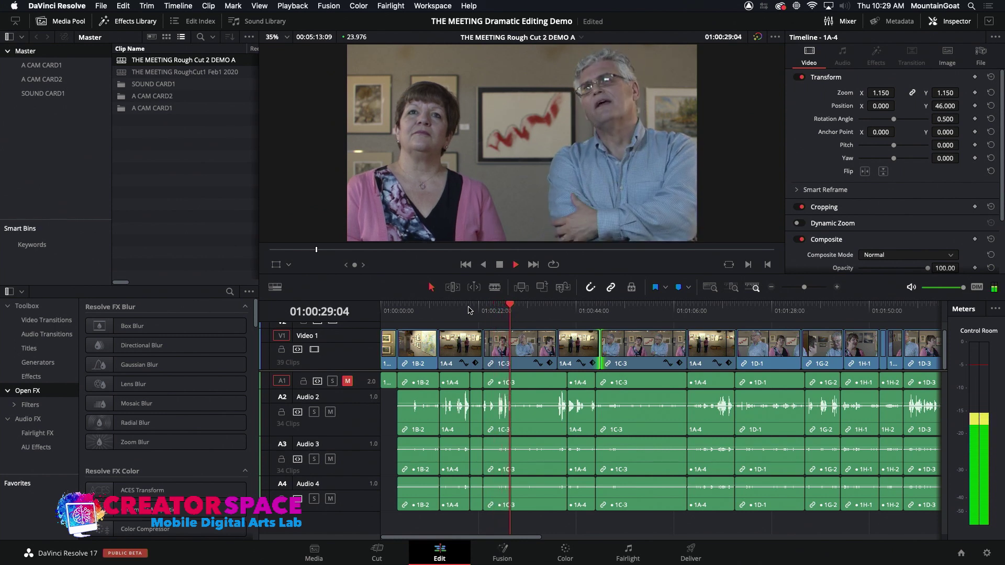
pyautogui.press('space')
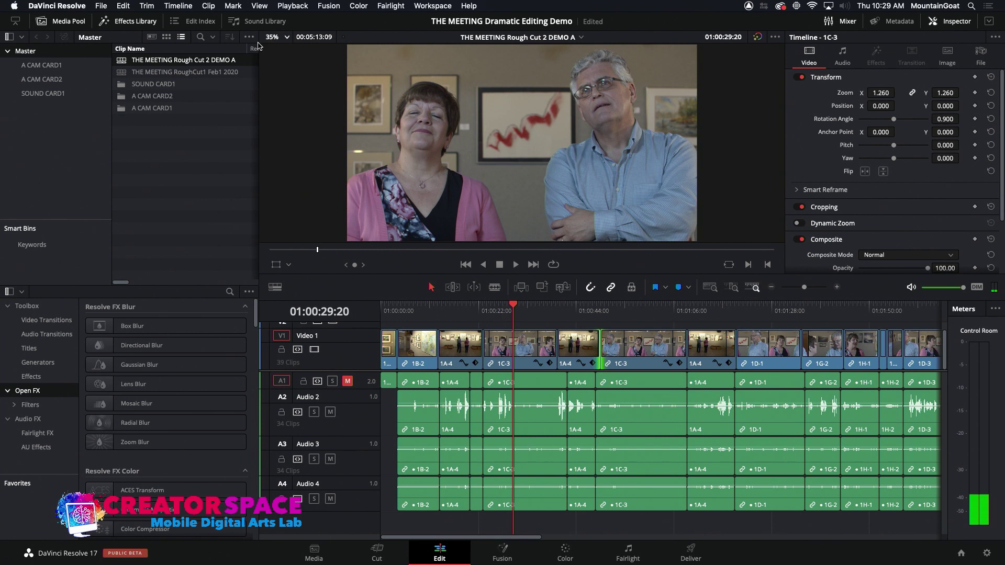
# - Play the opening exchange in THE MEETING RoughCut1 Feb1 2020 up to 01:00:26:14 and the same passage in THE MEETING Rough Cut 2 DEMO A
pyautogui.doubleClick(123, 74)
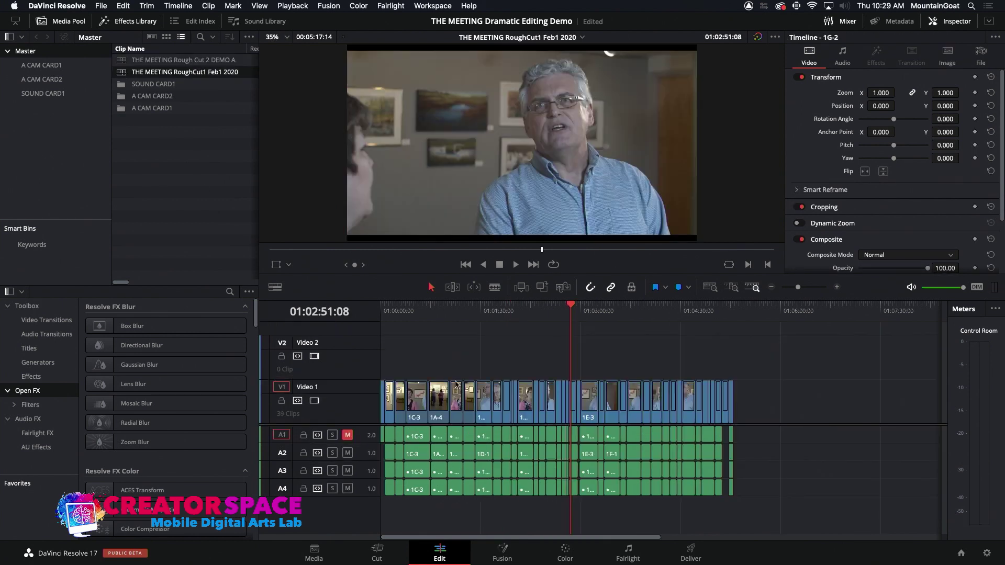
pyautogui.click(394, 311)
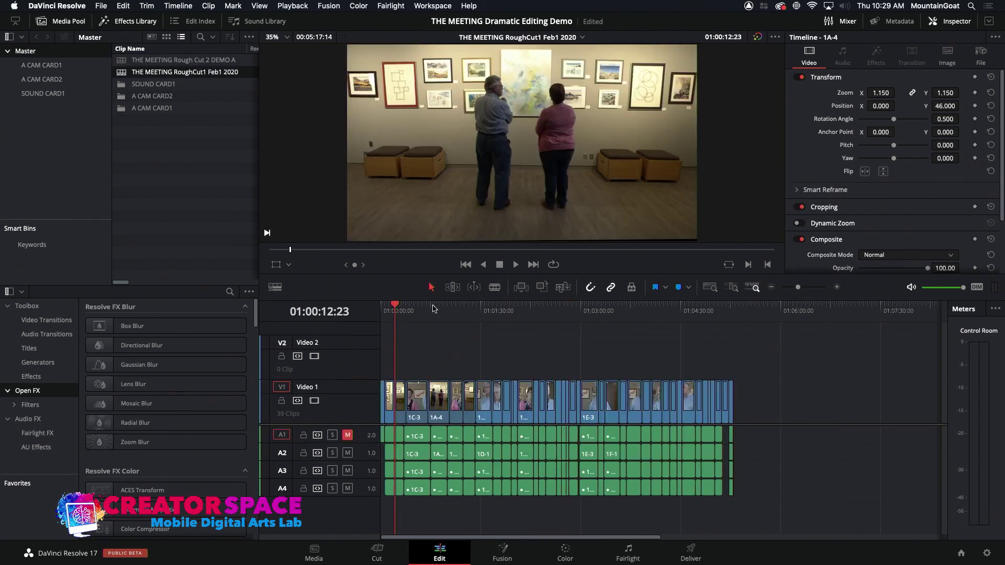
pyautogui.click(837, 288)
pyautogui.click(838, 288)
pyautogui.moveTo(538, 313); pyautogui.dragTo(613, 313)
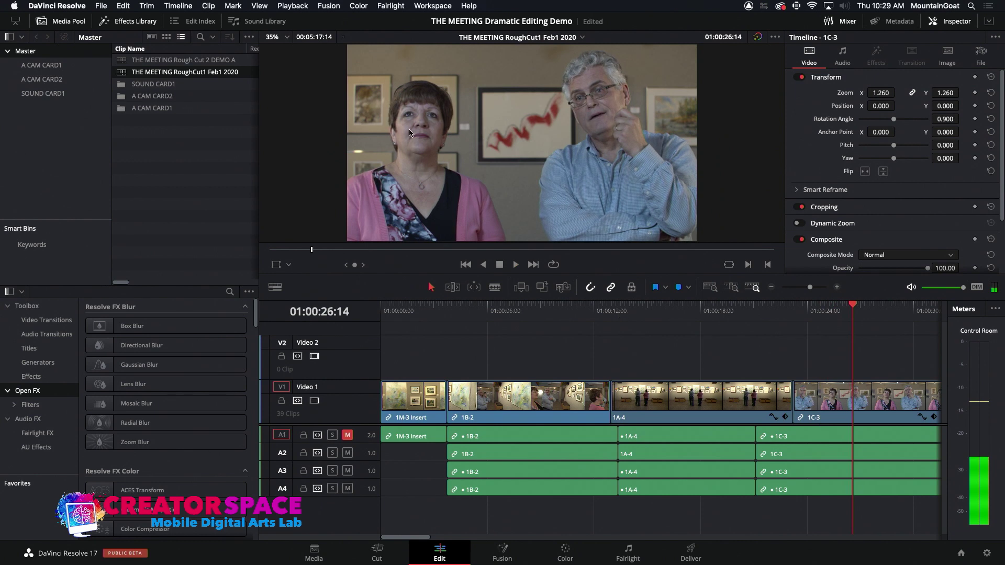
pyautogui.doubleClick(124, 63)
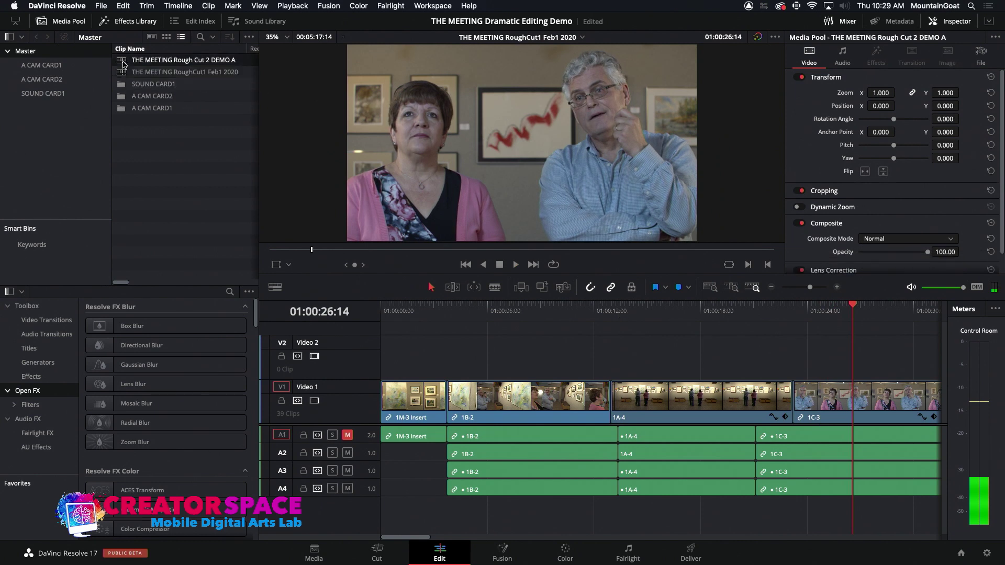
pyautogui.moveTo(463, 311); pyautogui.dragTo(454, 311)
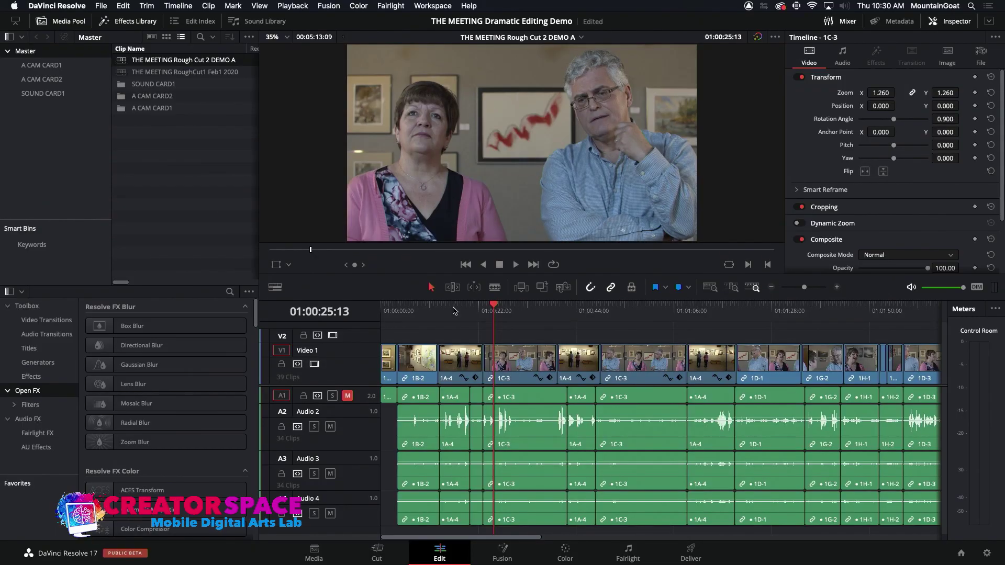
# - Play the 1G-2 to 1H-1 exchange in the demo timeline up to 01:02:34:21
pyautogui.click(771, 288)
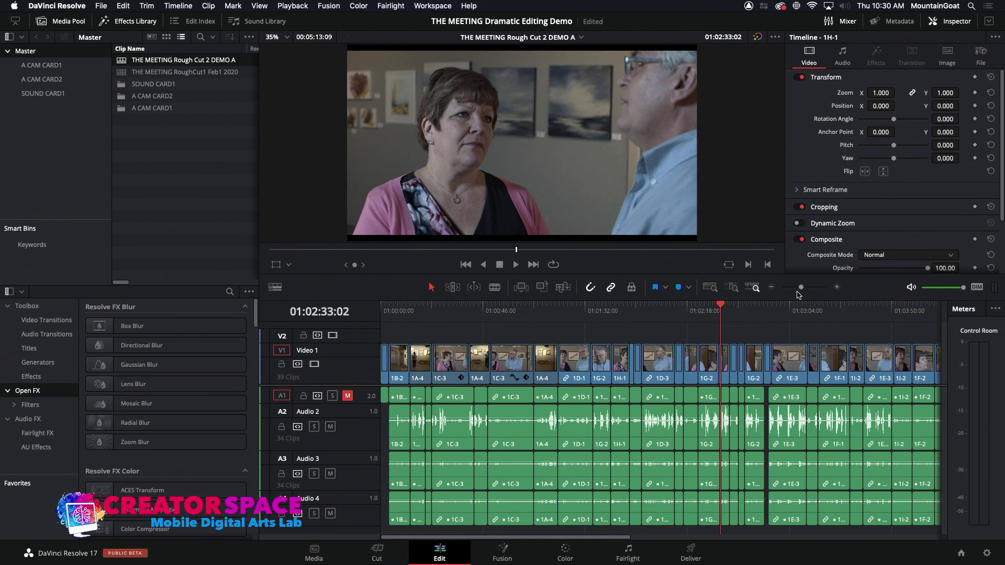
pyautogui.click(837, 287)
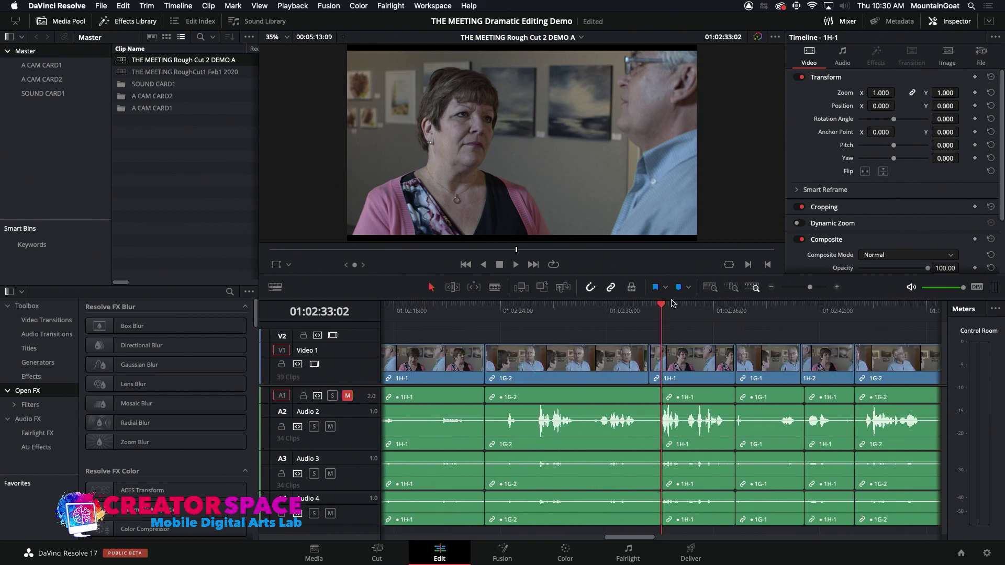
pyautogui.click(771, 288)
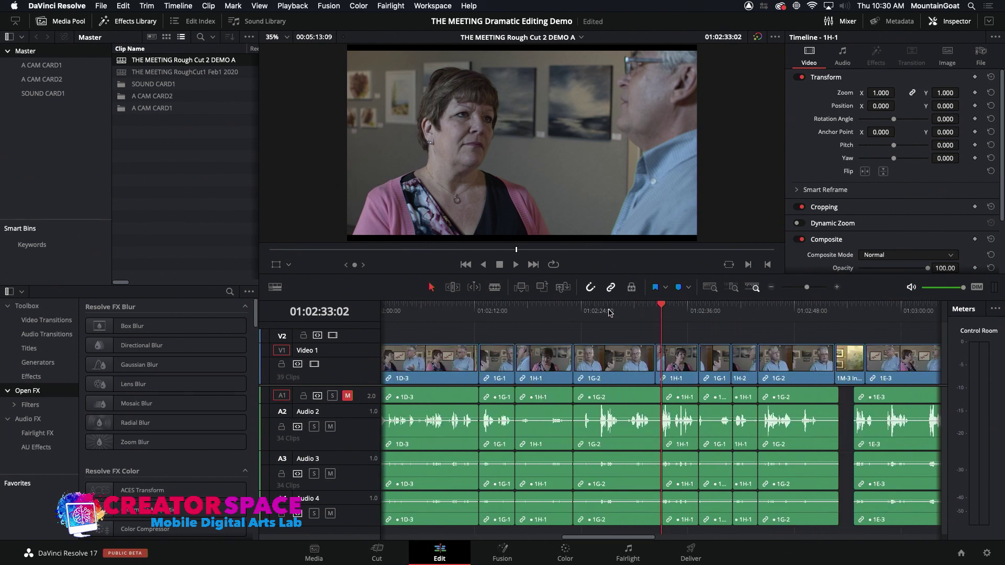
pyautogui.click(624, 312)
pyautogui.press('space')
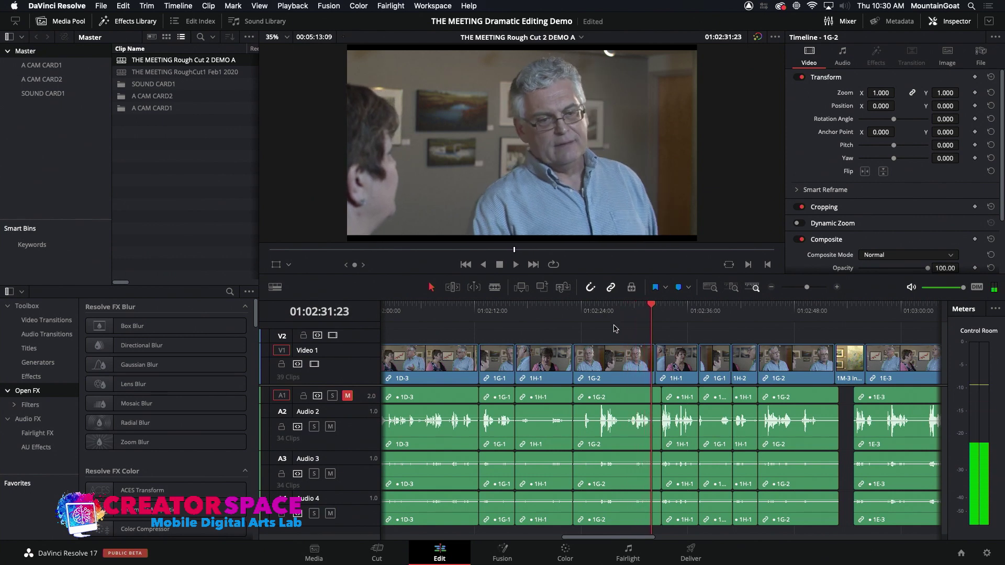
pyautogui.press('space')
pyautogui.press('space')
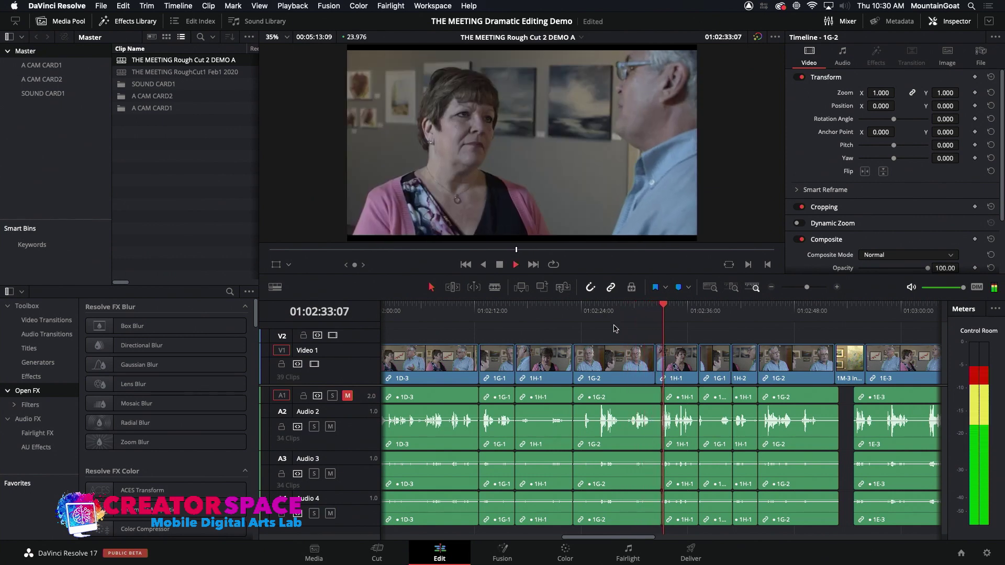
pyautogui.press('space')
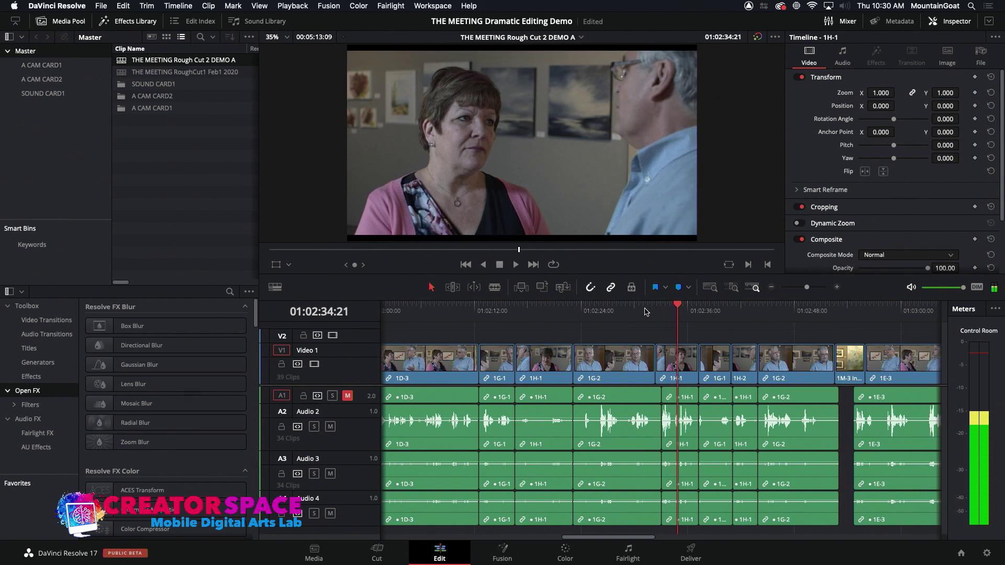
# - Replay the end of 1G-2 and move 1H-1 earlier over its tail so its audio starts at 01:02:31:23
pyautogui.click(646, 312)
pyautogui.press('space')
pyautogui.press('space')
pyautogui.moveTo(675, 366); pyautogui.dragTo(664, 363)
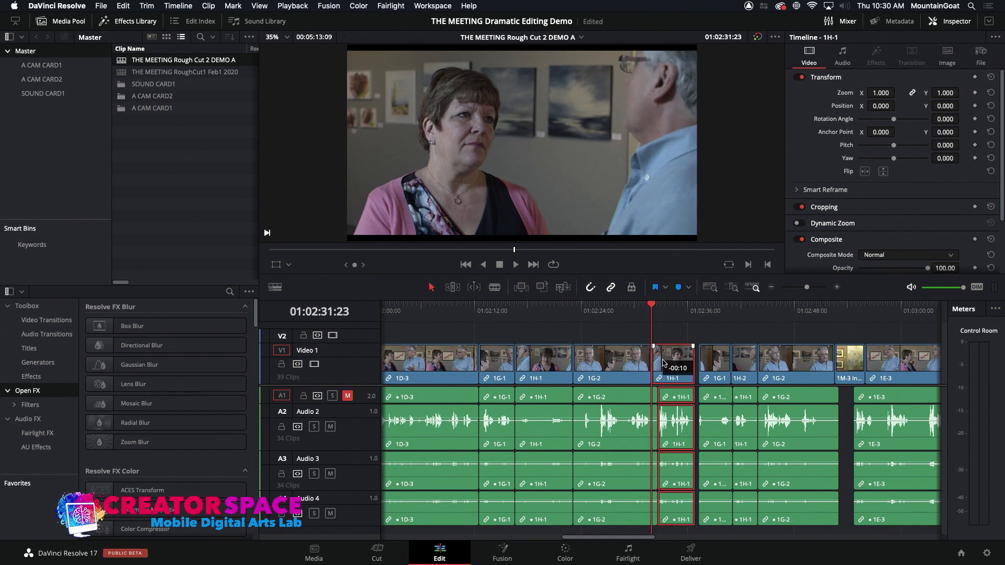
pyautogui.moveTo(663, 363); pyautogui.dragTo(645, 328)
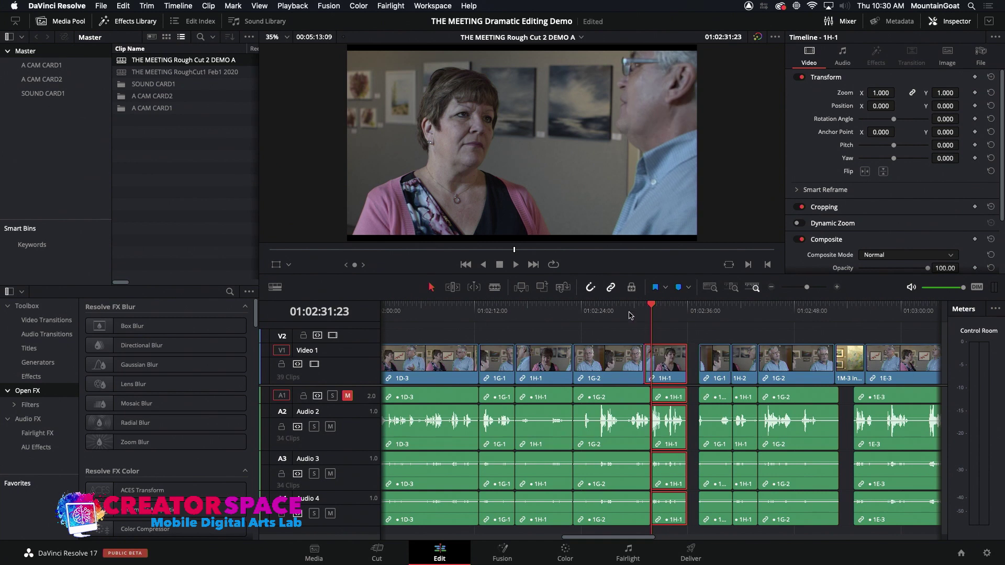
# - Play the moved 1H-1 up to 01:02:39:14 and extend its end to close the gap before 1G-1
pyautogui.click(630, 316)
pyautogui.press('space')
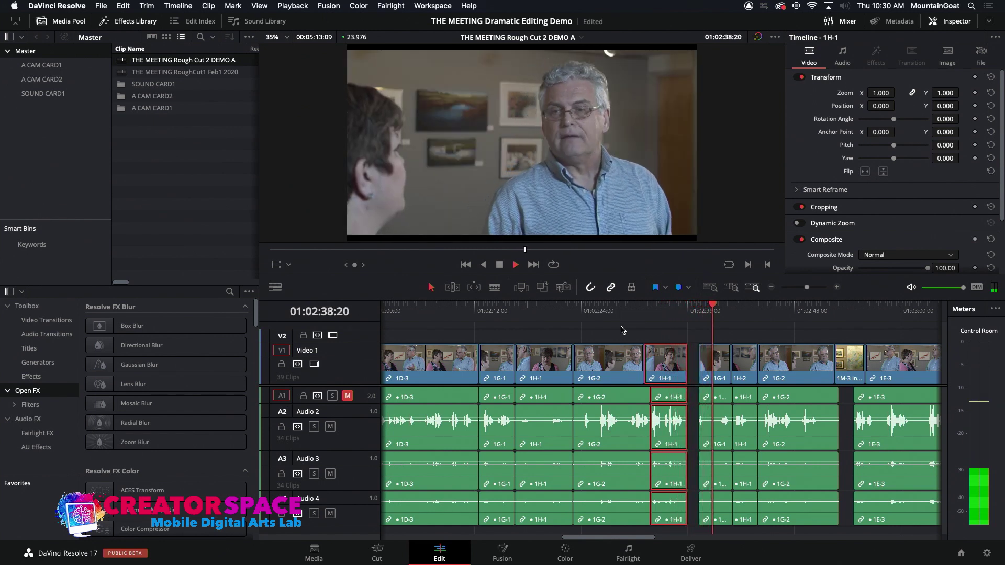
pyautogui.press('space')
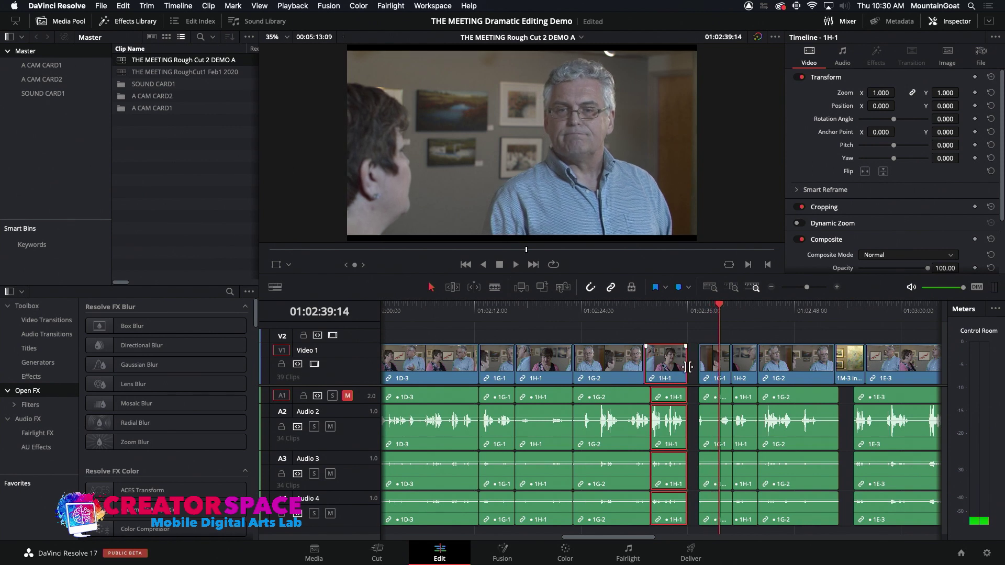
pyautogui.click(687, 367)
pyautogui.moveTo(688, 367); pyautogui.dragTo(688, 367)
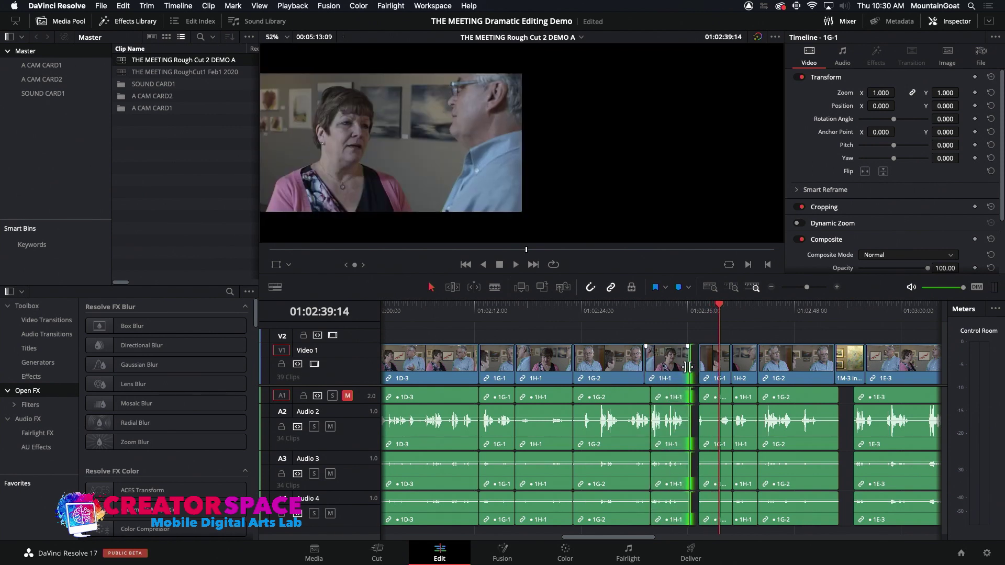
pyautogui.moveTo(688, 367); pyautogui.dragTo(693, 367)
# - Play 1G-1, trim away the pause at its head, and move the shortened shot earlier over the tail of 1H-1
pyautogui.click(715, 313)
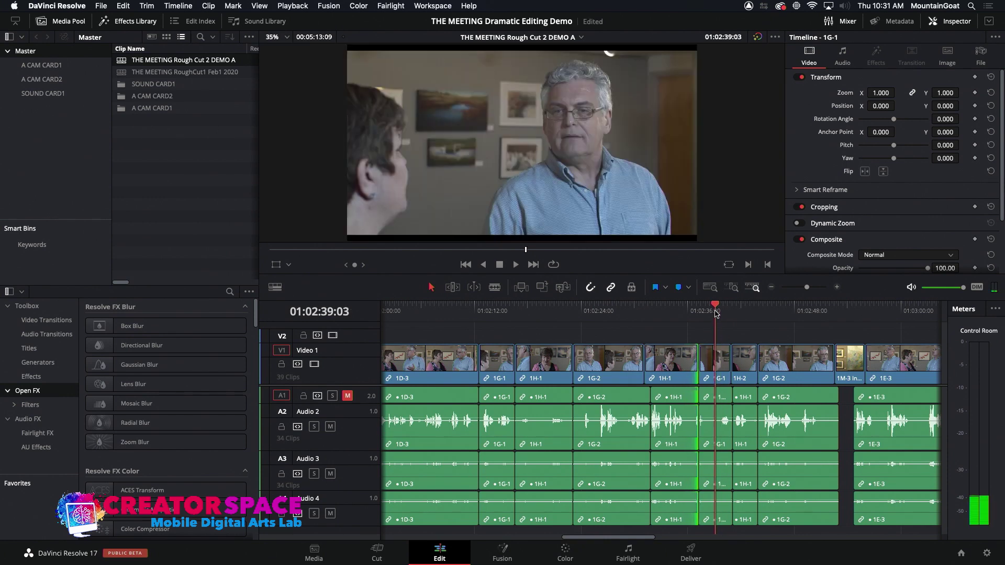
pyautogui.press('space')
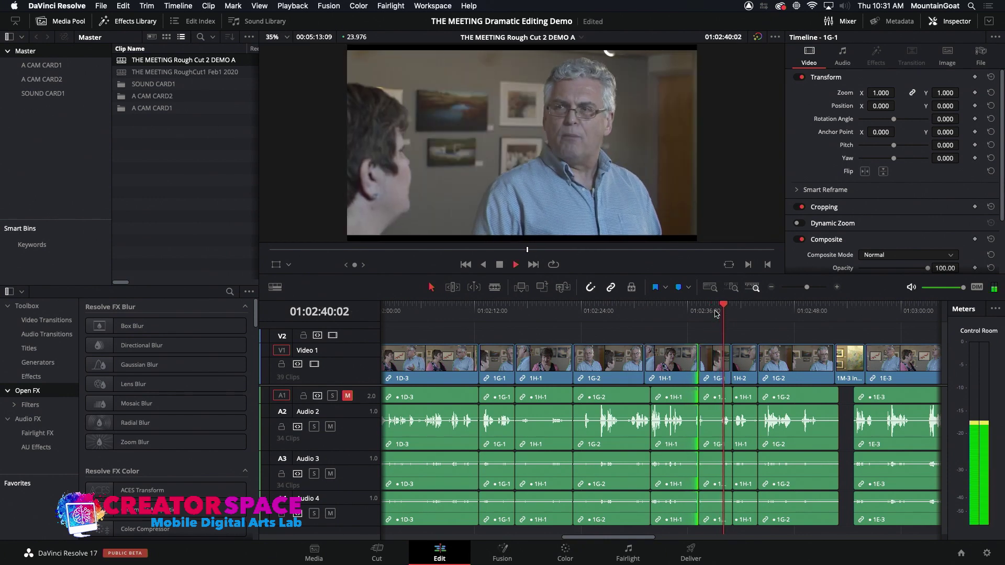
pyautogui.click(715, 313)
pyautogui.press('space')
pyautogui.moveTo(703, 370)
pyautogui.mouseDown()
pyautogui.moveTo(722, 369)
pyautogui.moveTo(694, 374)
pyautogui.mouseUp()
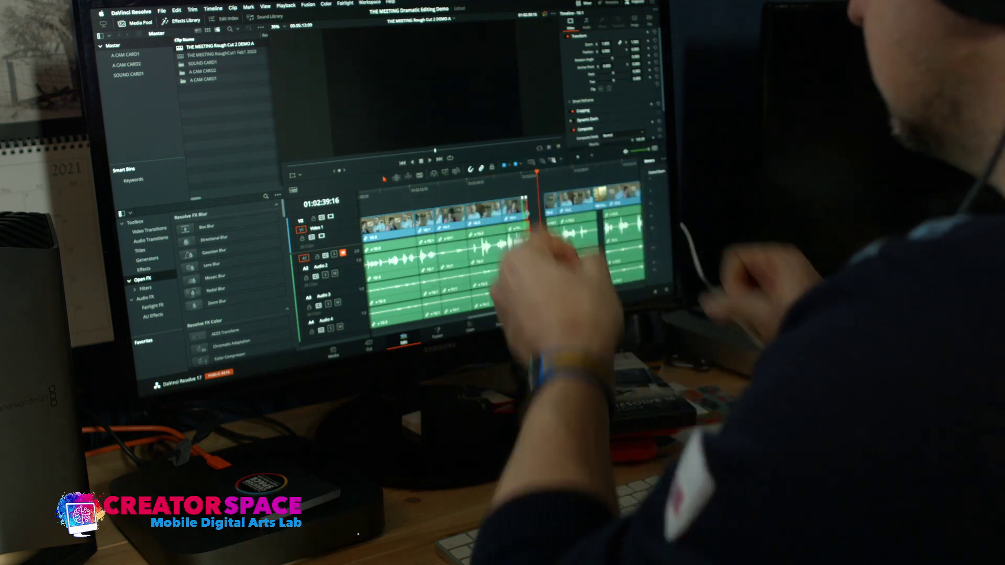
# - Play the tightened exchange from 01:02:28:23 and check the following 1H-2 shot up to 01:02:42:18
pyautogui.click(490, 181)
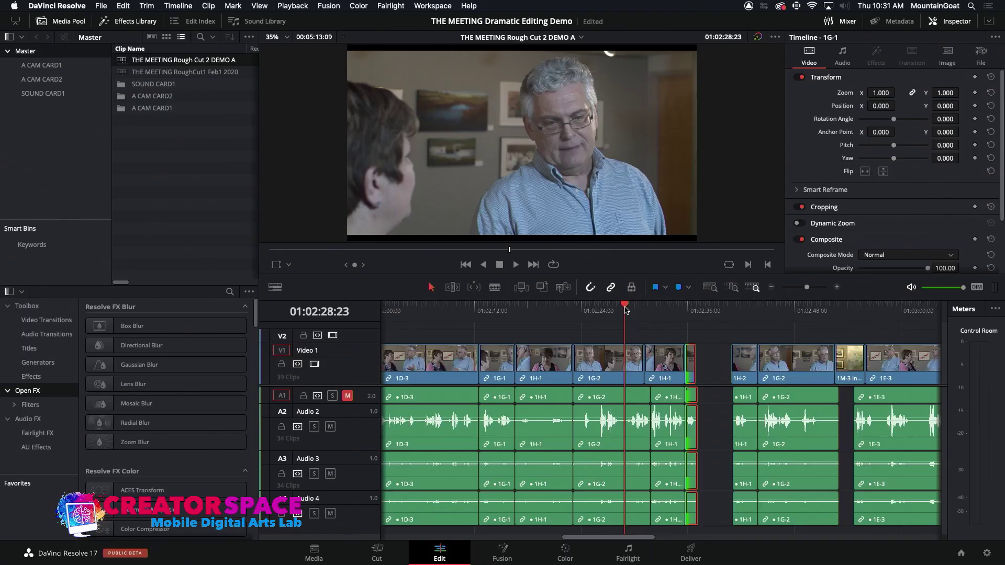
pyautogui.press('space')
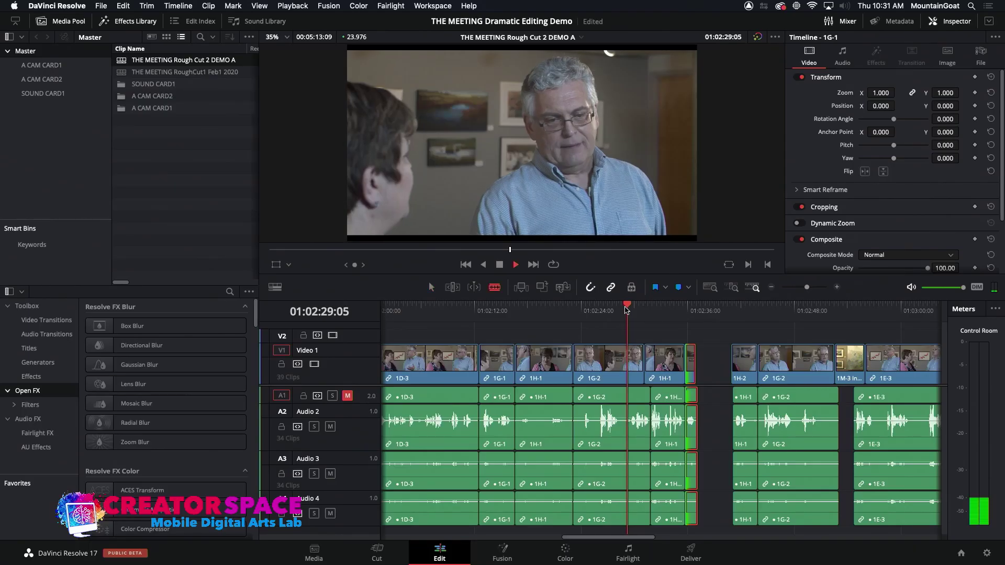
pyautogui.click(620, 313)
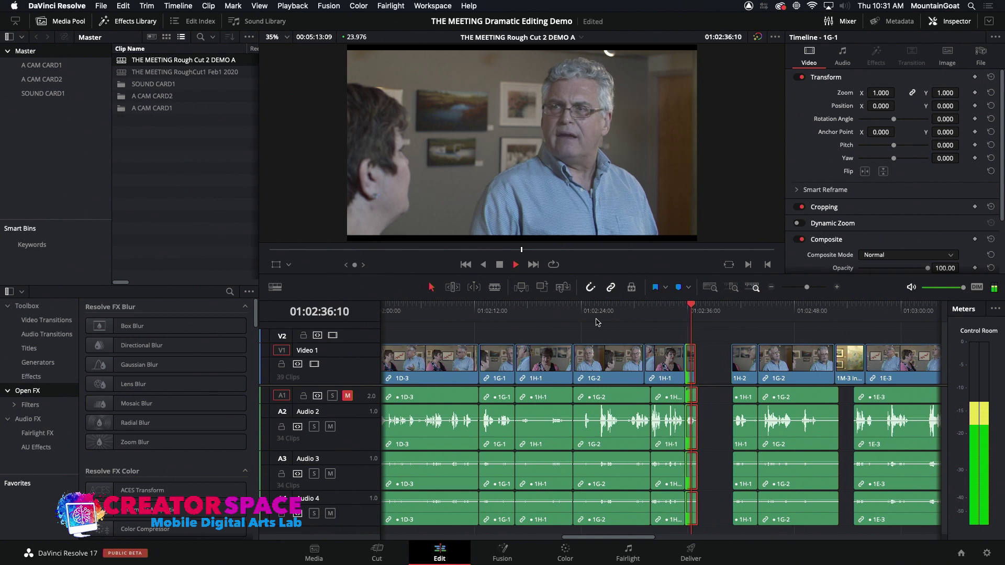
pyautogui.click(731, 312)
pyautogui.press('space')
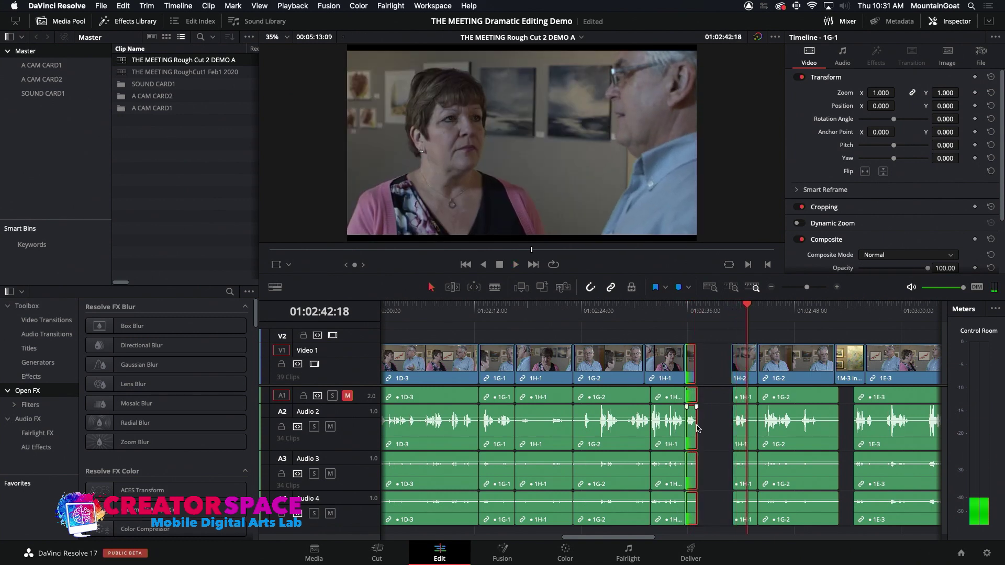
# - Extend the end of the shortened 1G-1 into the gap before 1H-2 and play it up to 01:02:39:08
pyautogui.moveTo(700, 428); pyautogui.dragTo(721, 430)
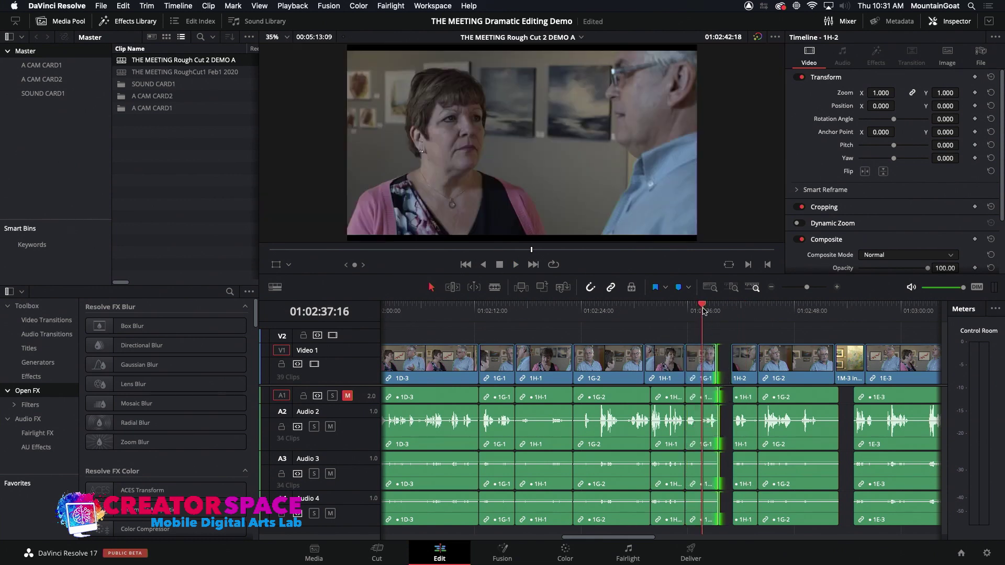
pyautogui.click(703, 311)
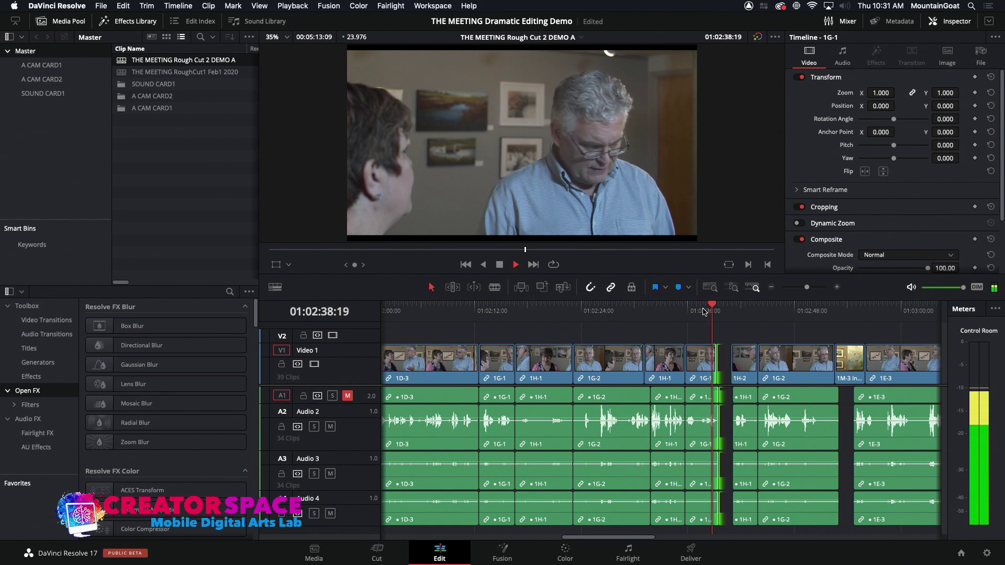
pyautogui.press('space')
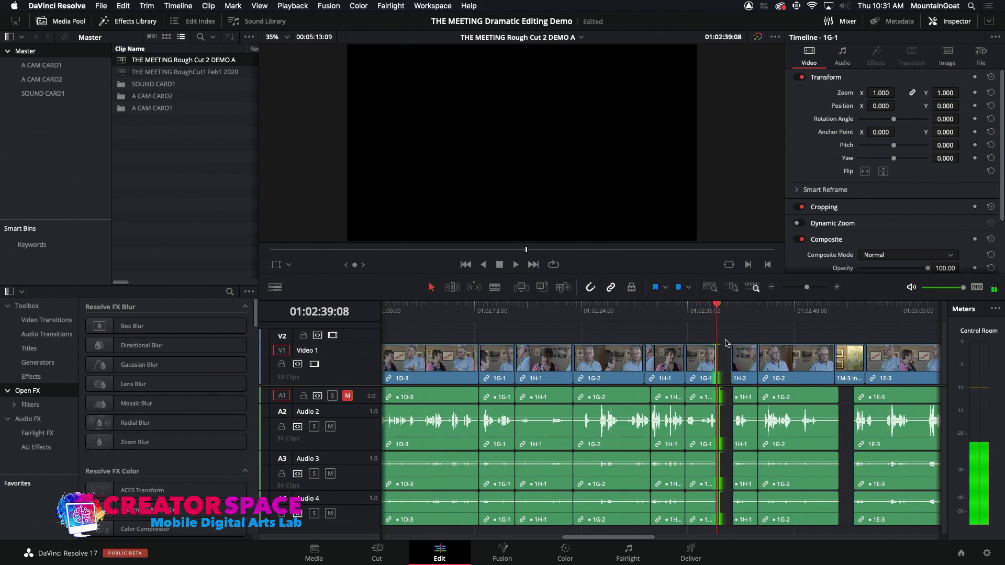
# - Move the 1G-2 shot earlier over 1H-2 so it starts at about 01:02:39:07 against 1G-1, and play the join
pyautogui.click(774, 365)
pyautogui.moveTo(757, 309); pyautogui.dragTo(728, 360)
pyautogui.click(715, 308)
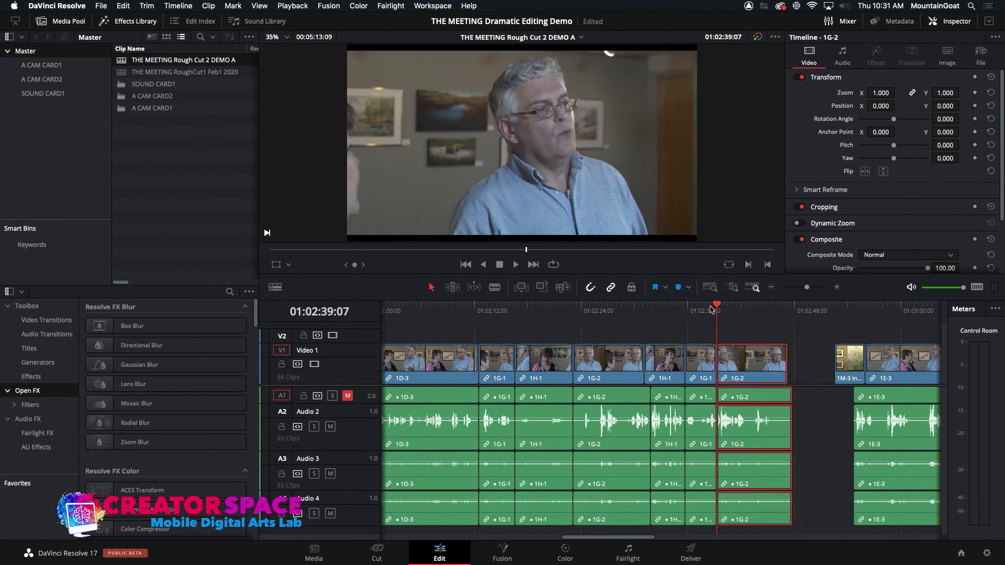
pyautogui.click(707, 308)
pyautogui.press('space')
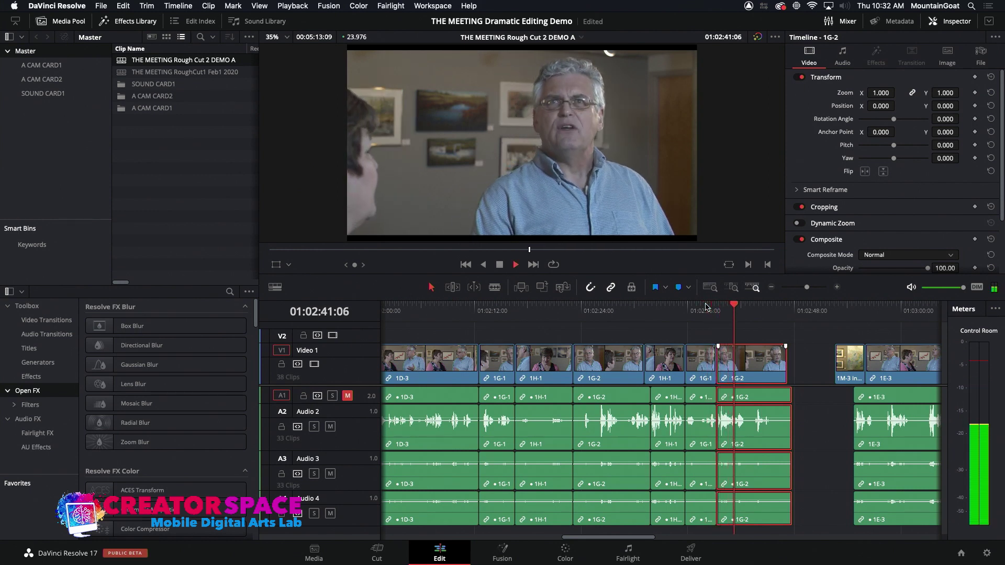
pyautogui.press('space')
# - Load clip 1H-2 from the A CAM CARD1 bin and mark a 00:00:01:13 range of the woman's silent reaction
pyautogui.click(668, 359)
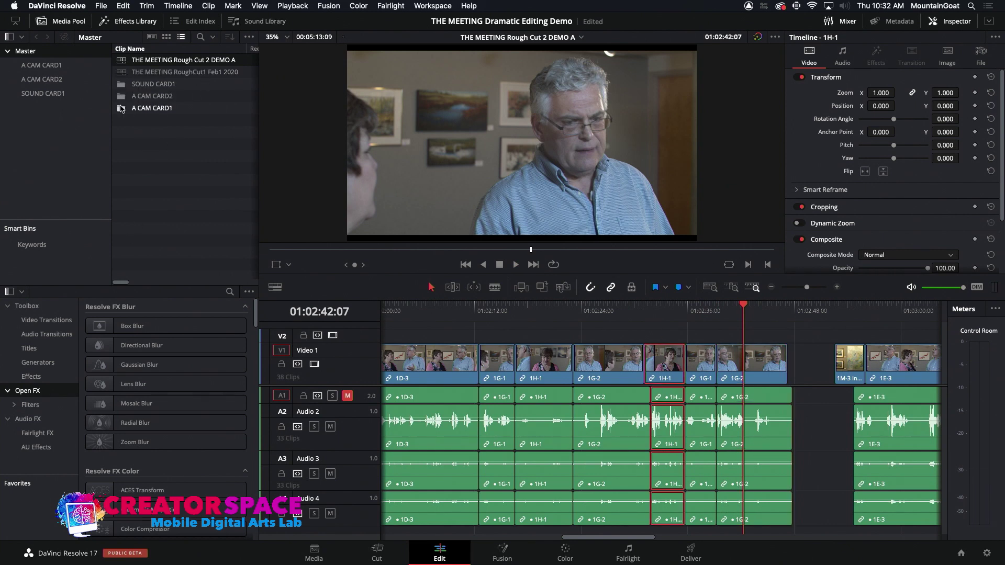
pyautogui.doubleClick(121, 108)
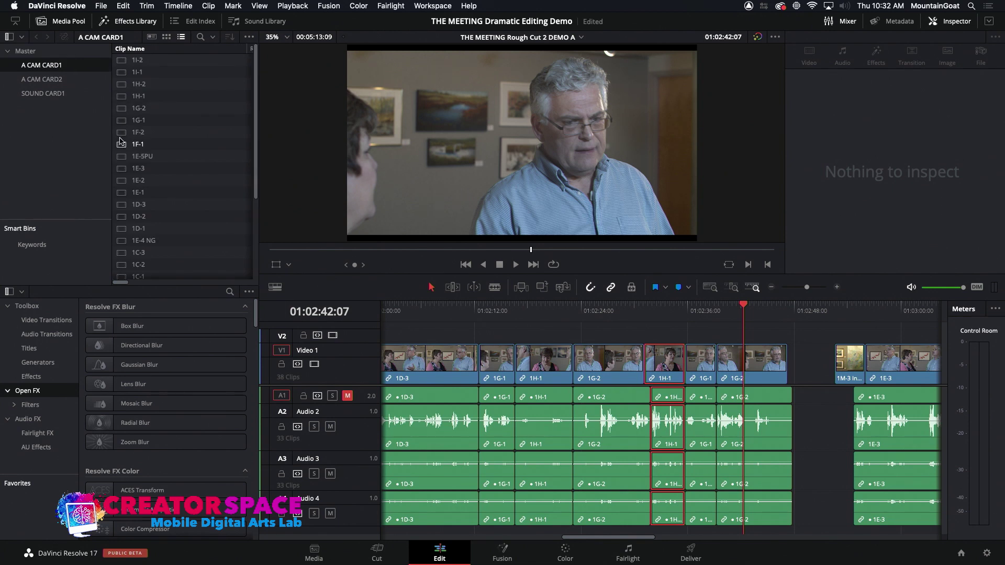
pyautogui.click(121, 89)
pyautogui.moveTo(498, 250); pyautogui.dragTo(551, 250)
pyautogui.press('space')
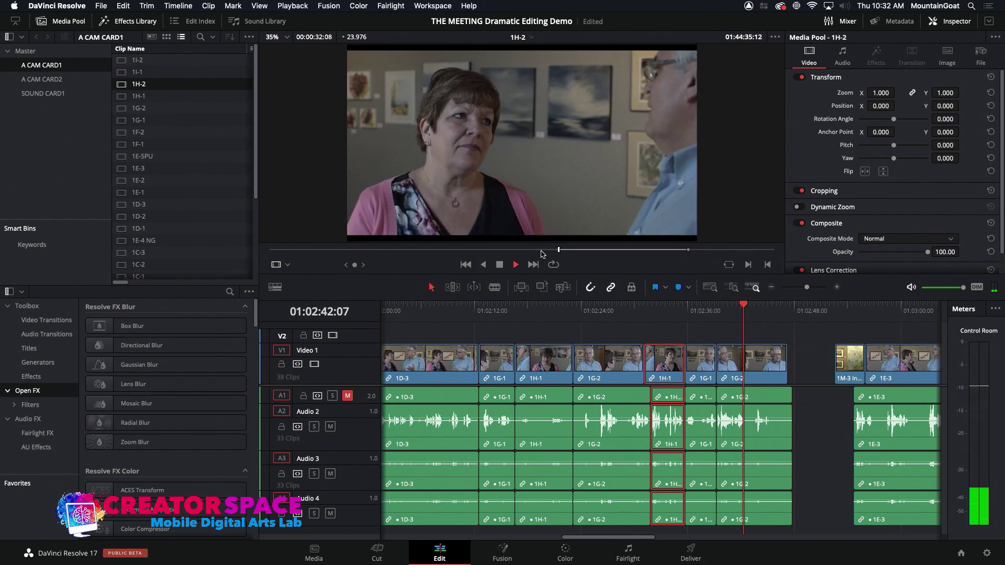
pyautogui.click(544, 251)
pyautogui.press('space')
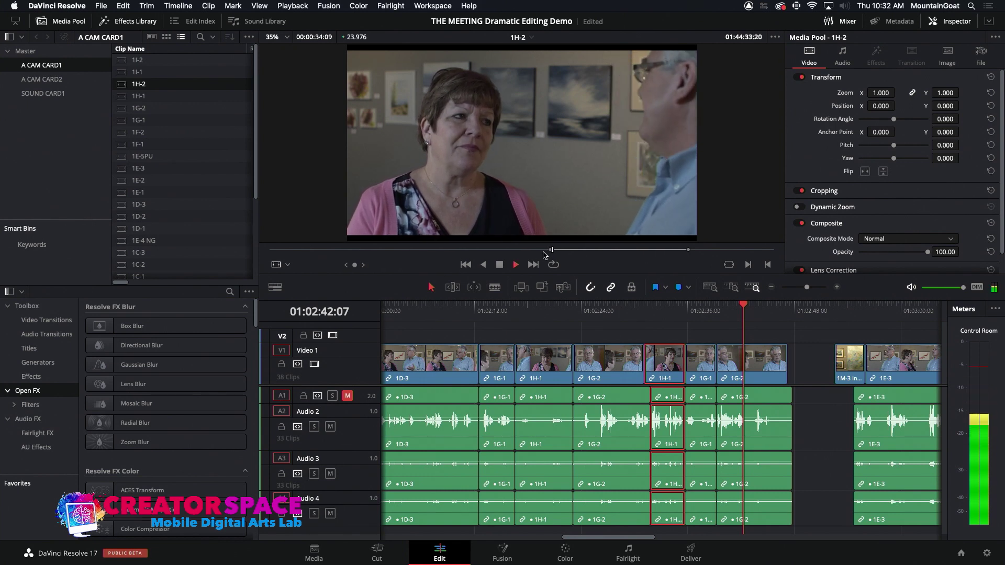
pyautogui.press('o')
pyautogui.press('space')
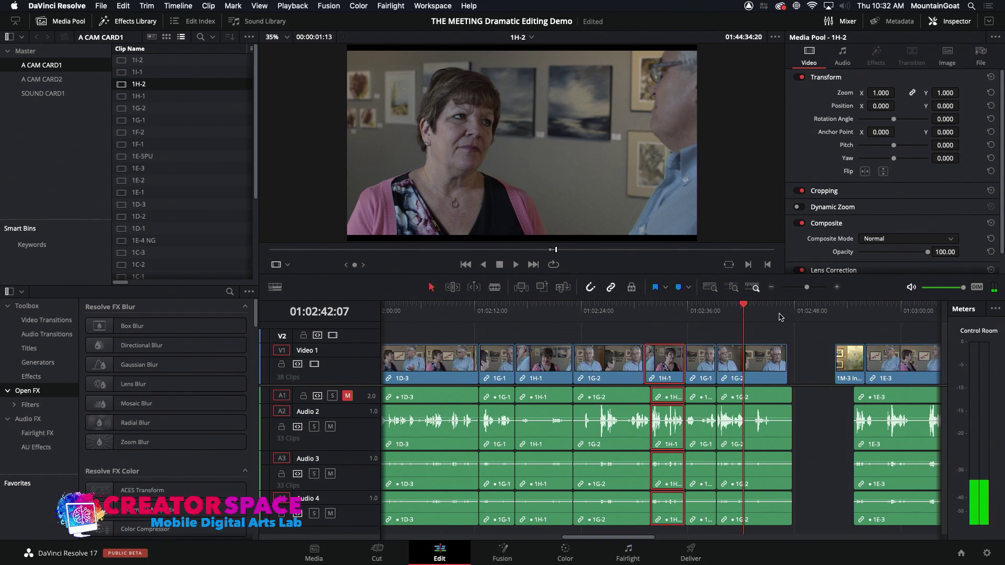
# - Overwrite the marked 1H-2 reaction into the timeline's picture from 01:02:38:21, covering the join between 1G-1 and 1G-2
pyautogui.click(717, 309)
pyautogui.click(706, 310)
pyautogui.press('space')
pyautogui.press('space')
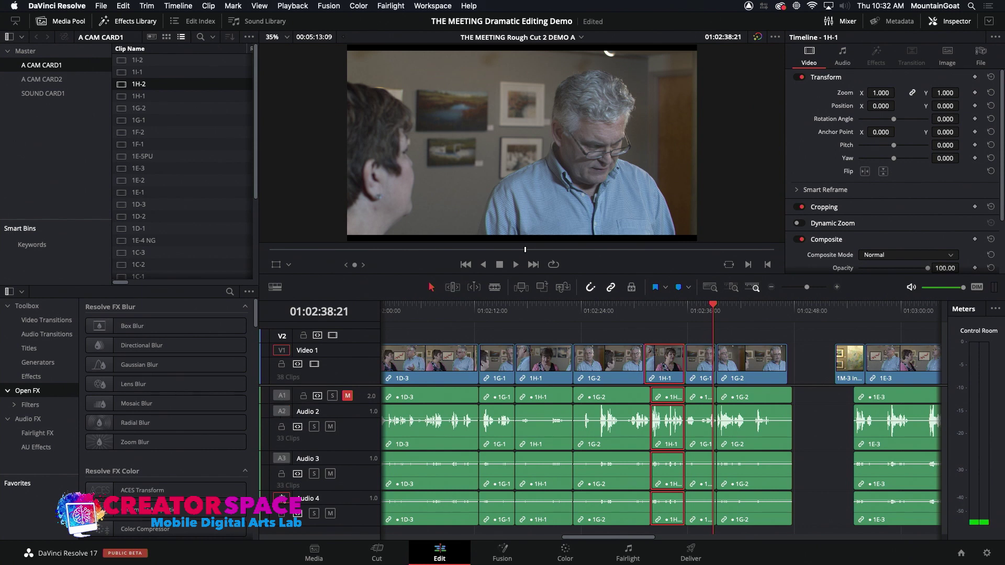
pyautogui.click(541, 288)
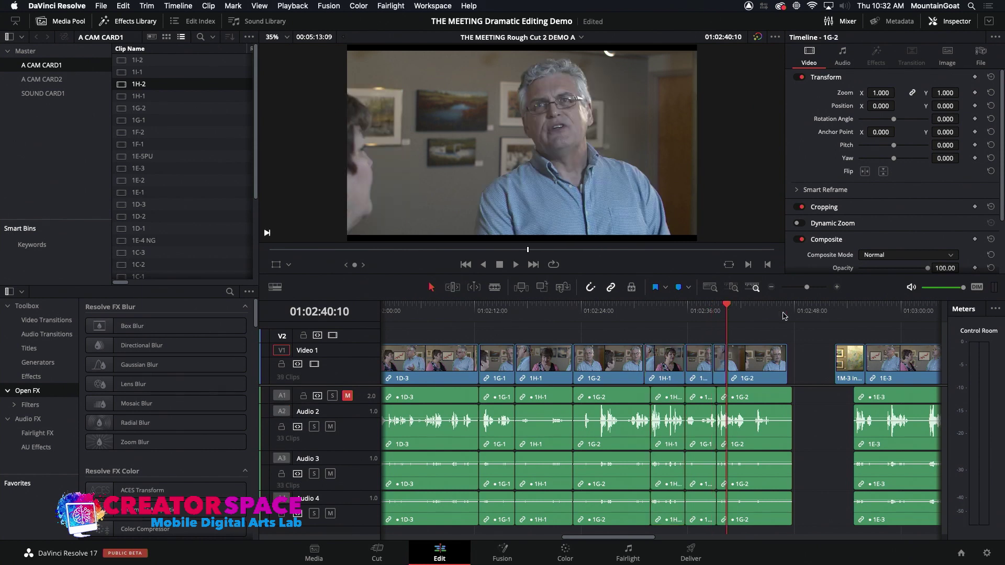
# - Review the inserted 1H-2 reaction, roll its picture cut to 1G-2 about 0.7 seconds earlier, and play the result
pyautogui.moveTo(689, 315); pyautogui.dragTo(704, 313)
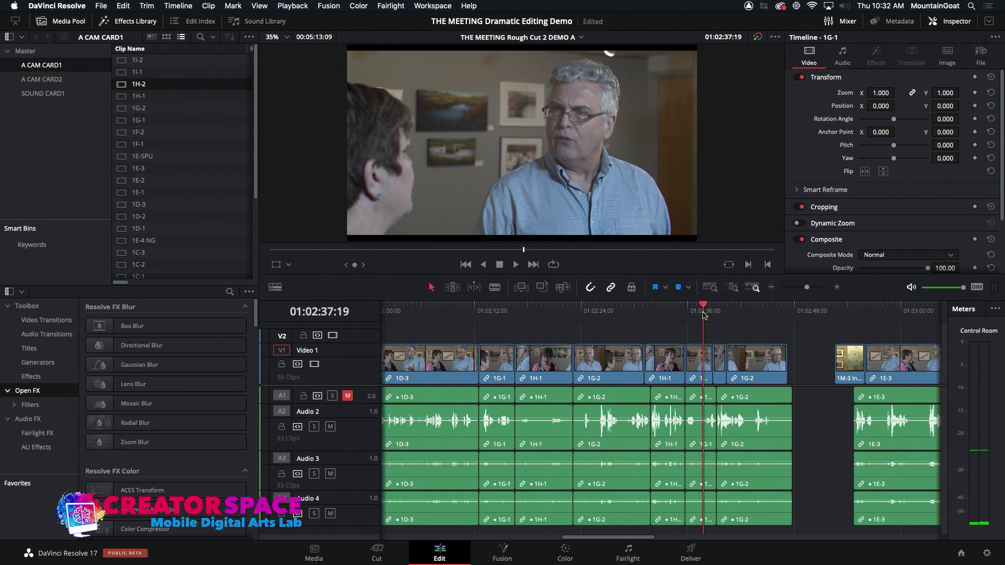
pyautogui.press('space')
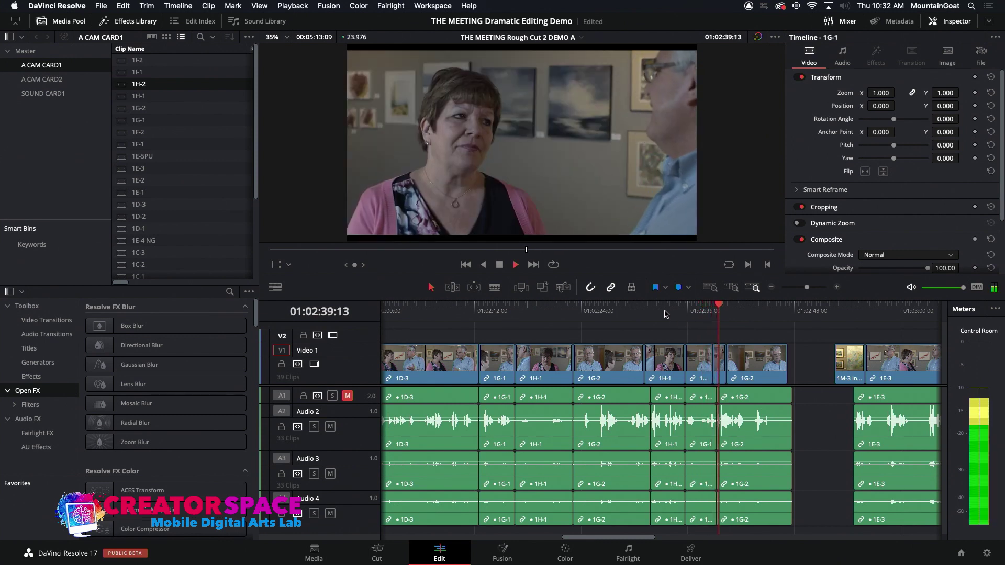
pyautogui.press('space')
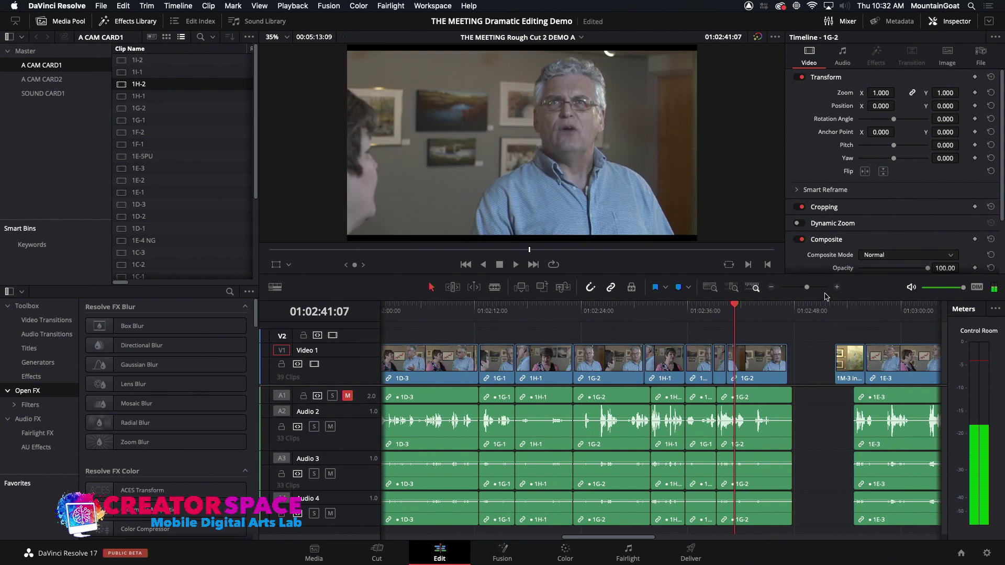
pyautogui.click(837, 288)
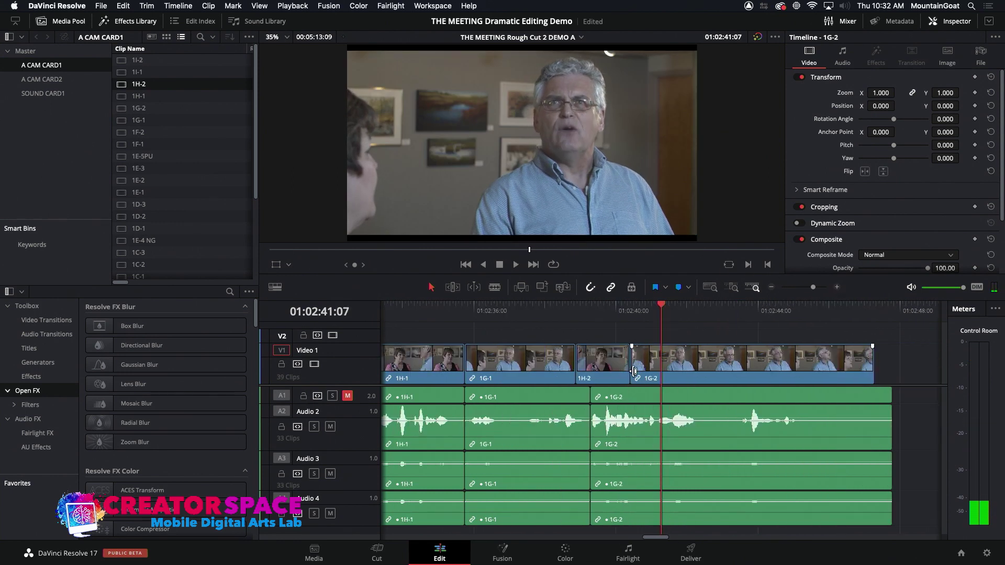
pyautogui.click(629, 369)
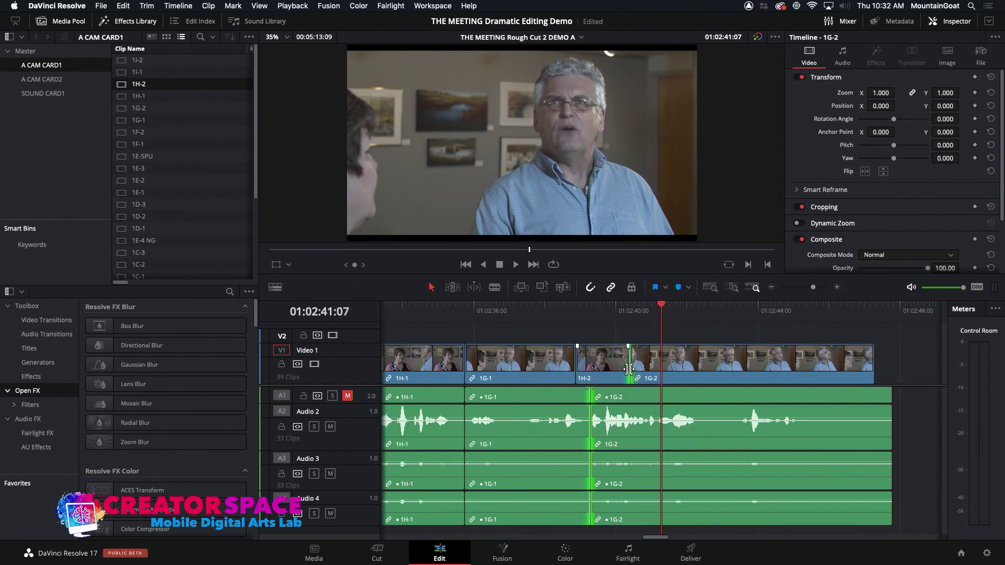
pyautogui.moveTo(628, 369); pyautogui.dragTo(606, 370)
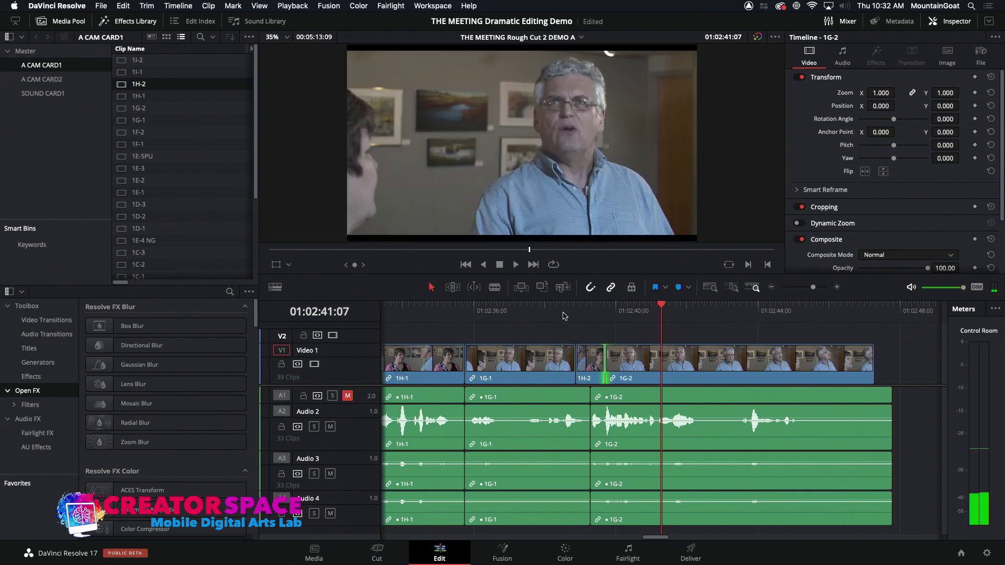
pyautogui.click(558, 313)
pyautogui.press('space')
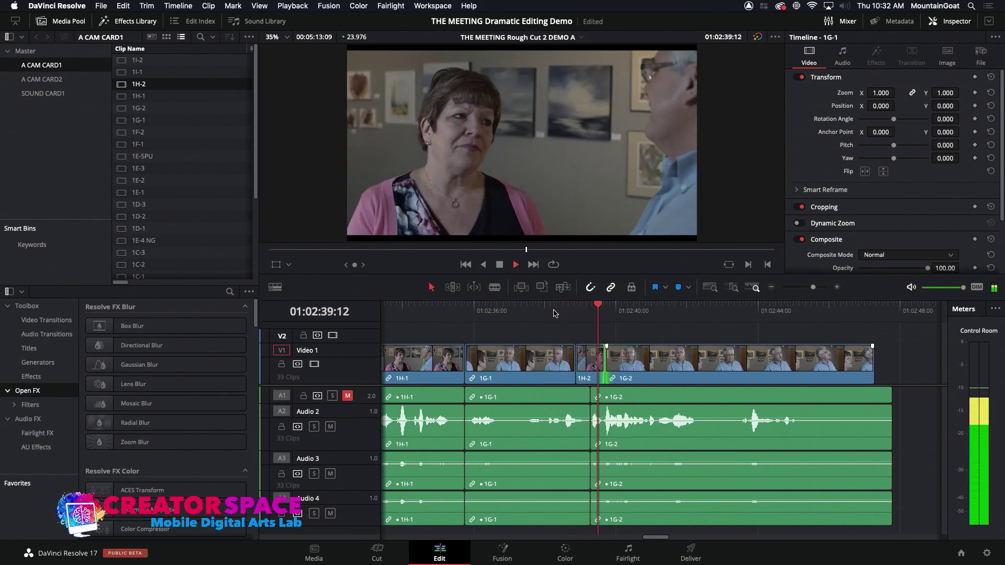
pyautogui.press('space')
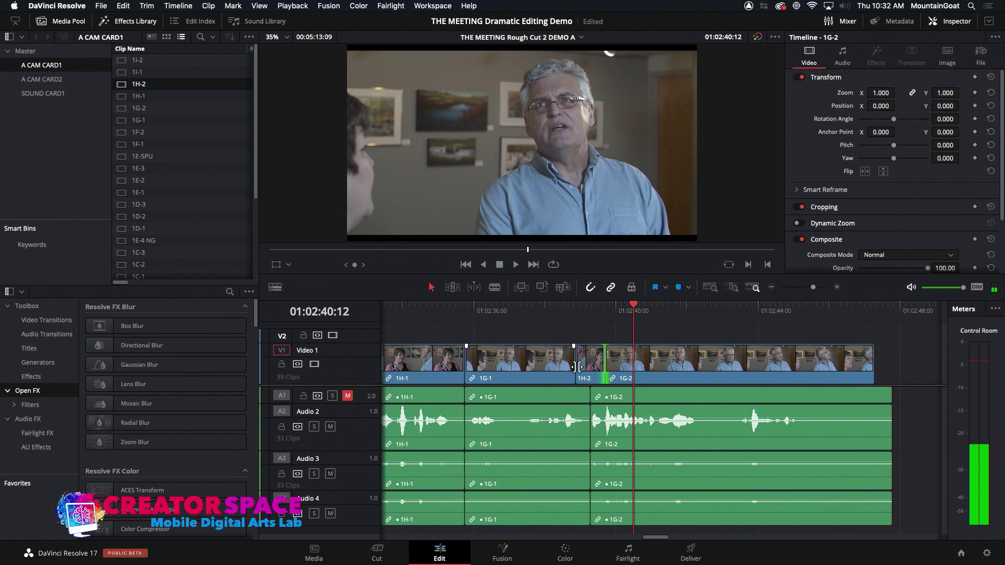
# - Roll the picture cut from 1G-1 to the 1H-2 reaction about half a second earlier and play across it
pyautogui.click(578, 366)
pyautogui.keyDown('alt'); pyautogui.click(575, 366); pyautogui.keyUp('alt')
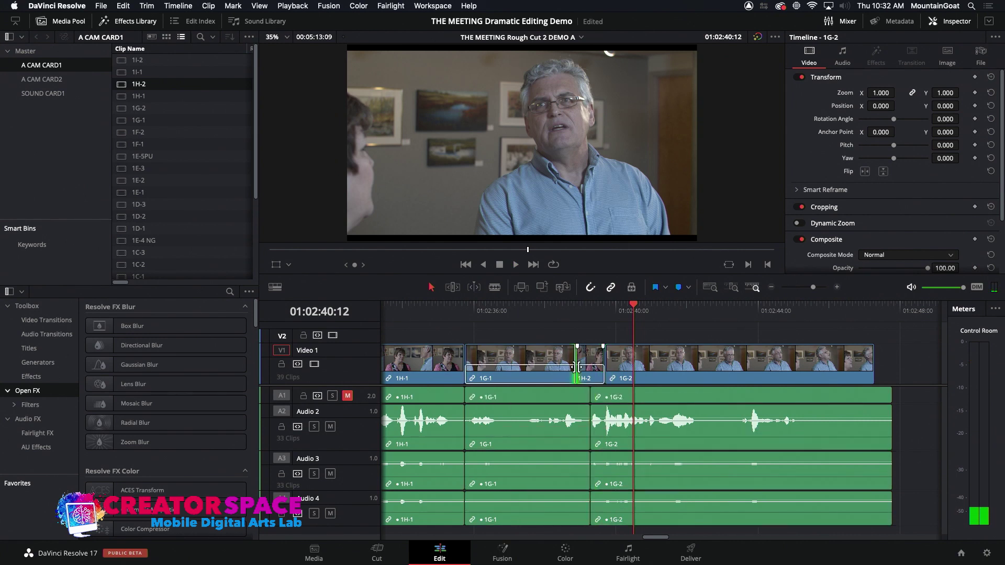
pyautogui.moveTo(568, 365); pyautogui.dragTo(559, 355)
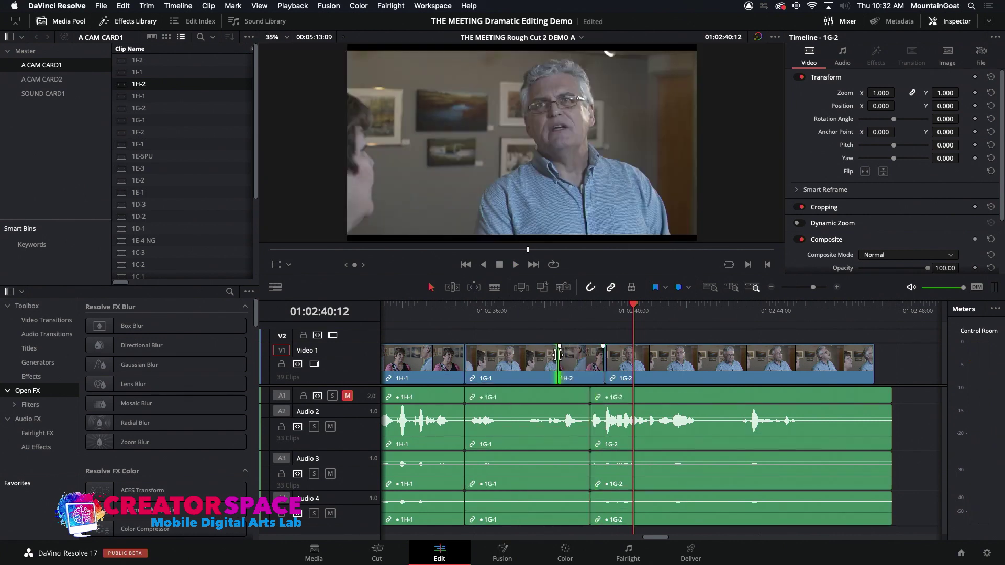
pyautogui.click(544, 313)
pyautogui.press('space')
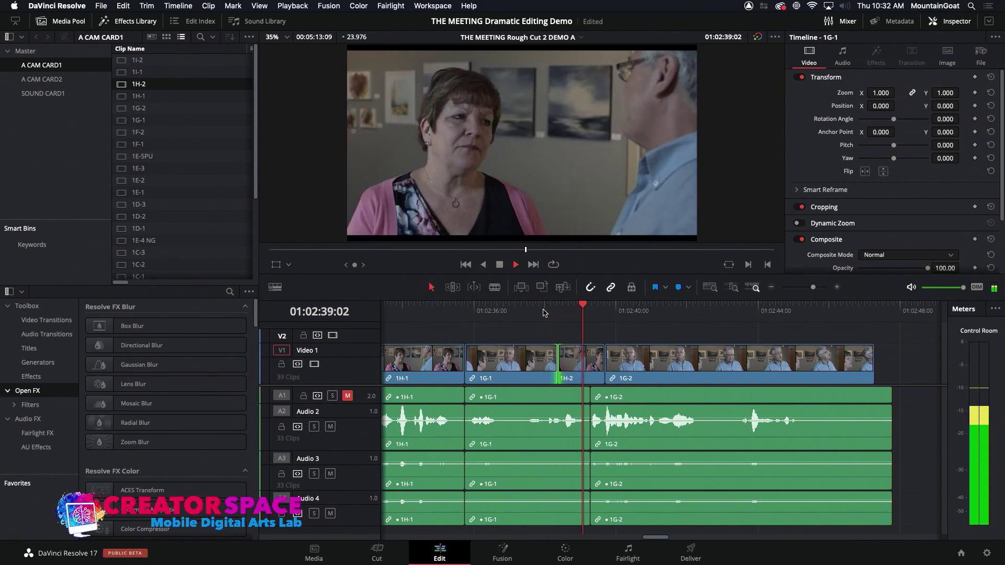
pyautogui.press('space')
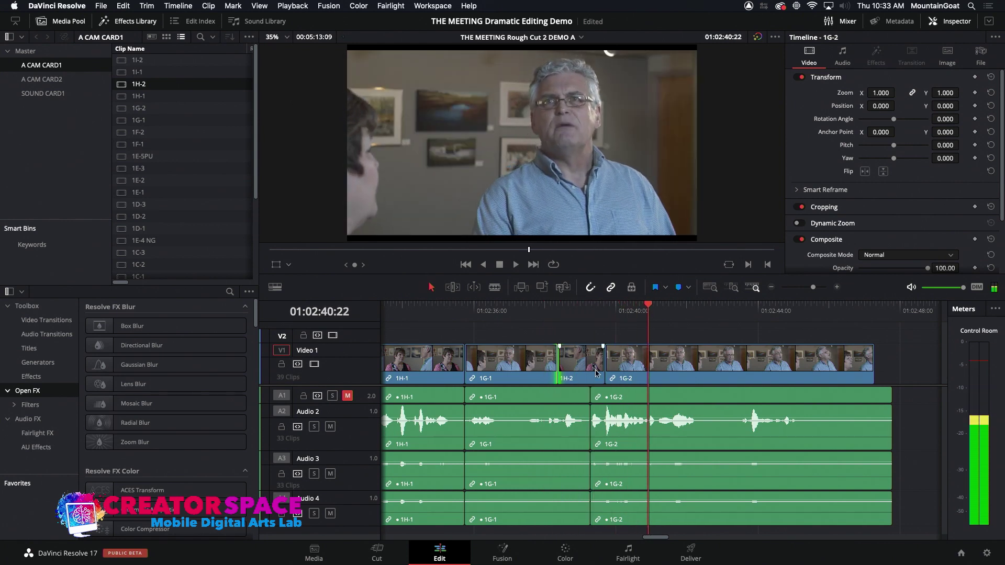
# - Nudge the picture cut from 1H-2 to 1G-2 a few frames earlier and start 1H-2 about 0.7 seconds earlier
pyautogui.click(604, 369)
pyautogui.keyDown('alt'); pyautogui.click(604, 369); pyautogui.keyUp('alt')
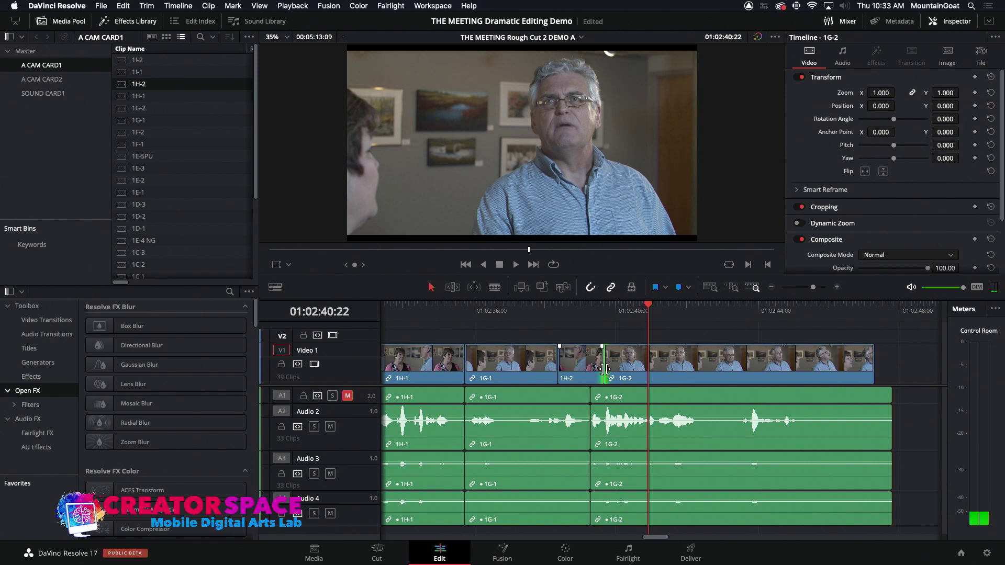
pyautogui.press(',')
pyautogui.press(',')
pyautogui.press(',')
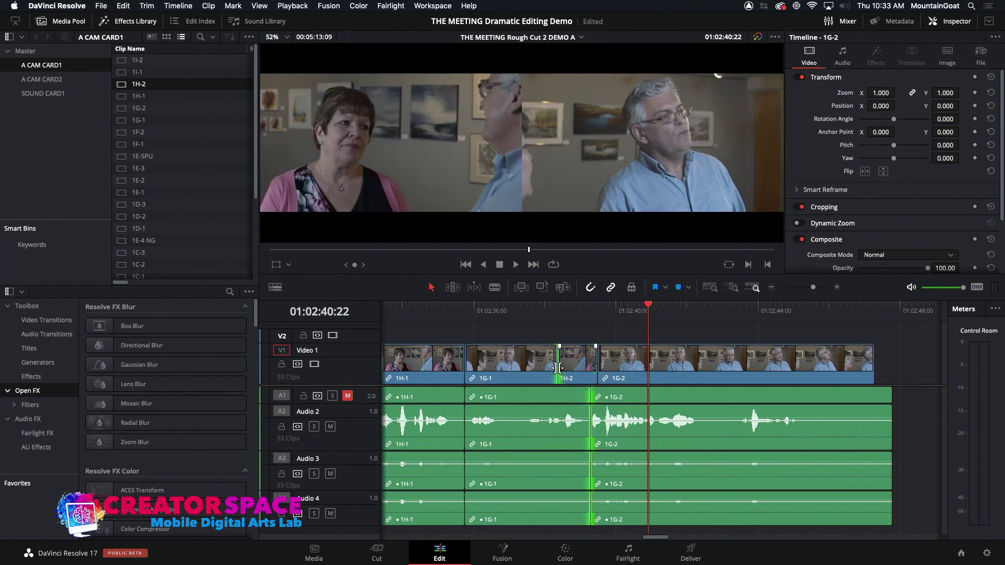
pyautogui.moveTo(558, 368); pyautogui.dragTo(534, 368)
# - Roll the picture cut from 1H-1 to 1G-1 about 0.4 seconds later and play the revised exchange
pyautogui.click(466, 364)
pyautogui.moveTo(468, 364); pyautogui.dragTo(477, 363)
pyautogui.click(450, 315)
pyautogui.press('space')
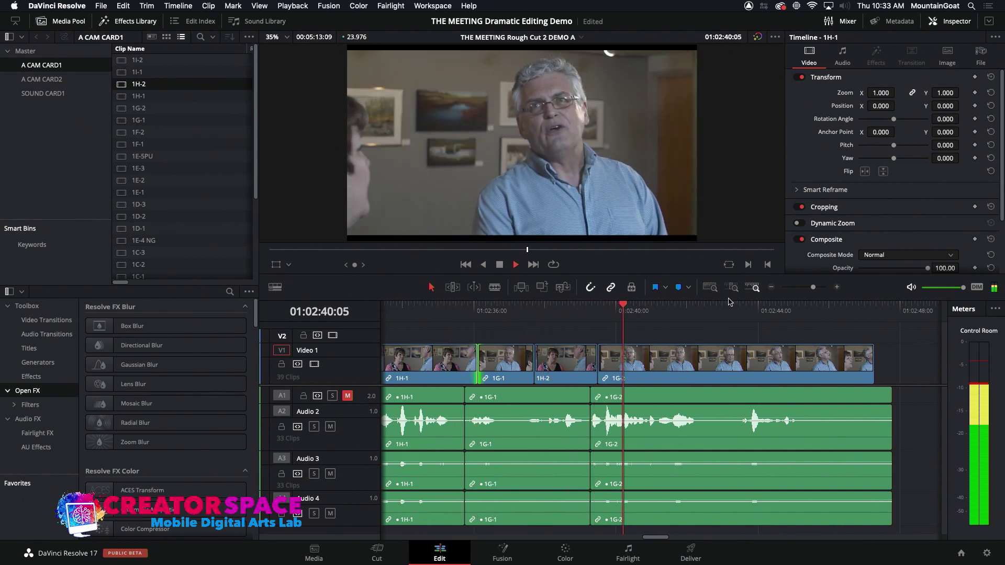
pyautogui.click(771, 288)
pyautogui.press('space')
# - Replay the exchange, trim 1G-2's end so its picture stops at 01:02:45:07, and play on through 1M-3 Insert
pyautogui.click(482, 306)
pyautogui.press('space')
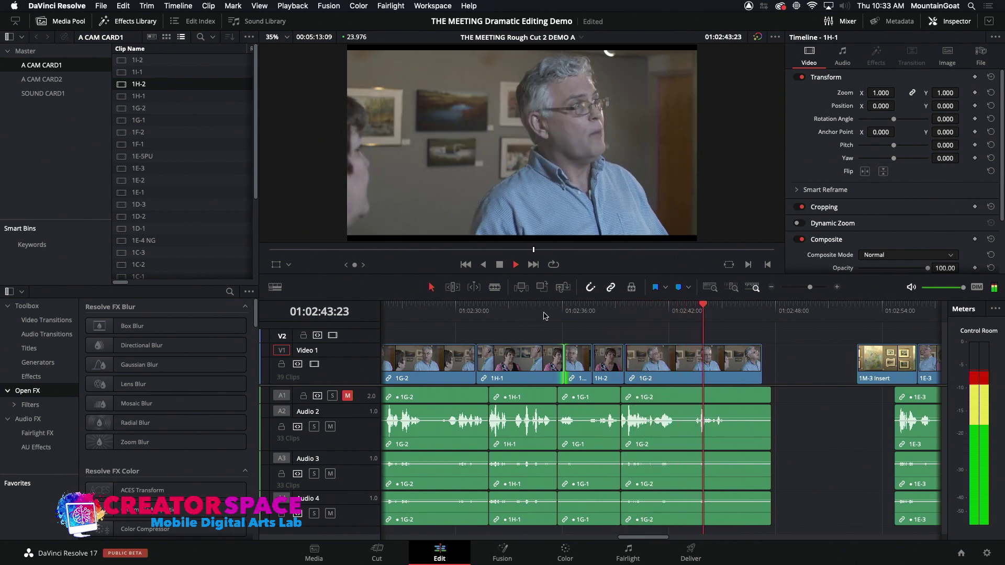
pyautogui.press('space')
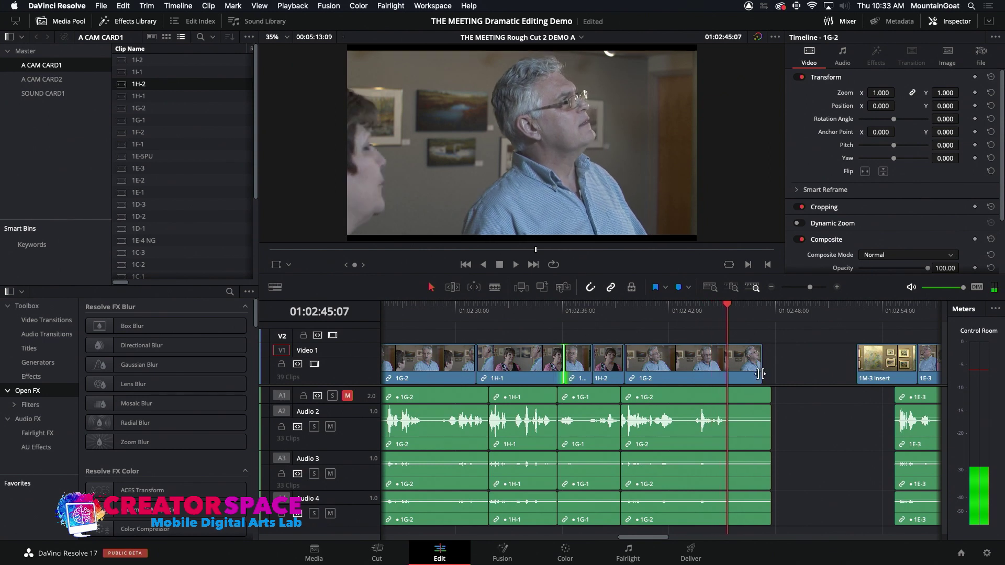
pyautogui.moveTo(760, 375); pyautogui.dragTo(713, 374)
pyautogui.press('space')
pyautogui.press('space')
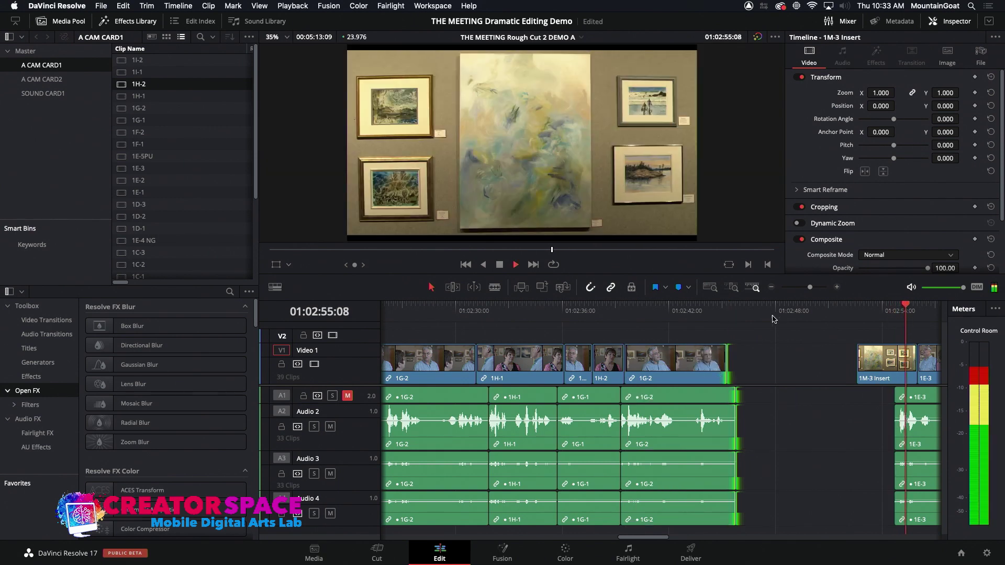
# - Move 1M-3 Insert and 1E-3 earlier together, with 1E-3's audio starting directly after 1G-2's audio
pyautogui.click(772, 288)
pyautogui.moveTo(645, 370); pyautogui.dragTo(562, 366)
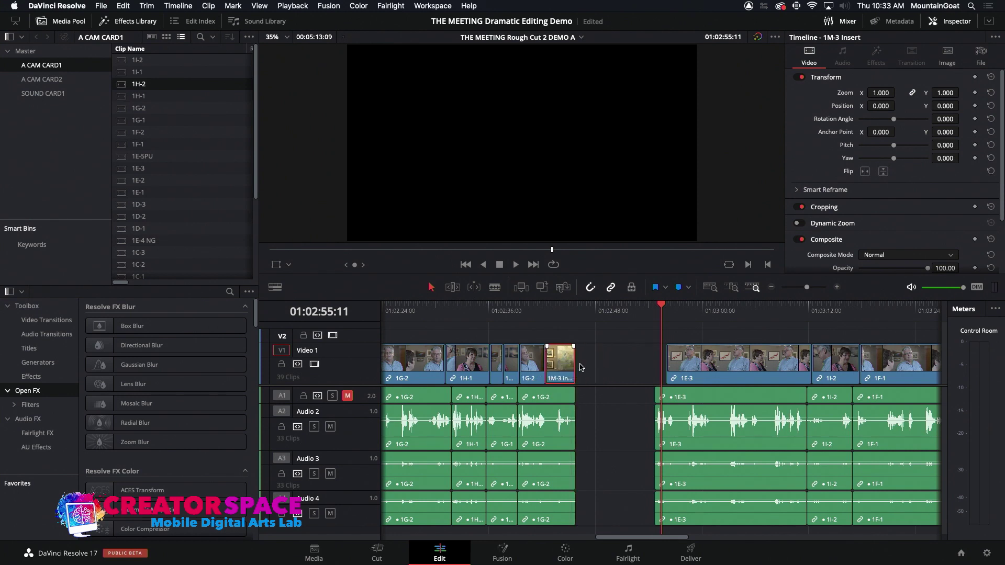
pyautogui.moveTo(686, 376); pyautogui.dragTo(578, 370)
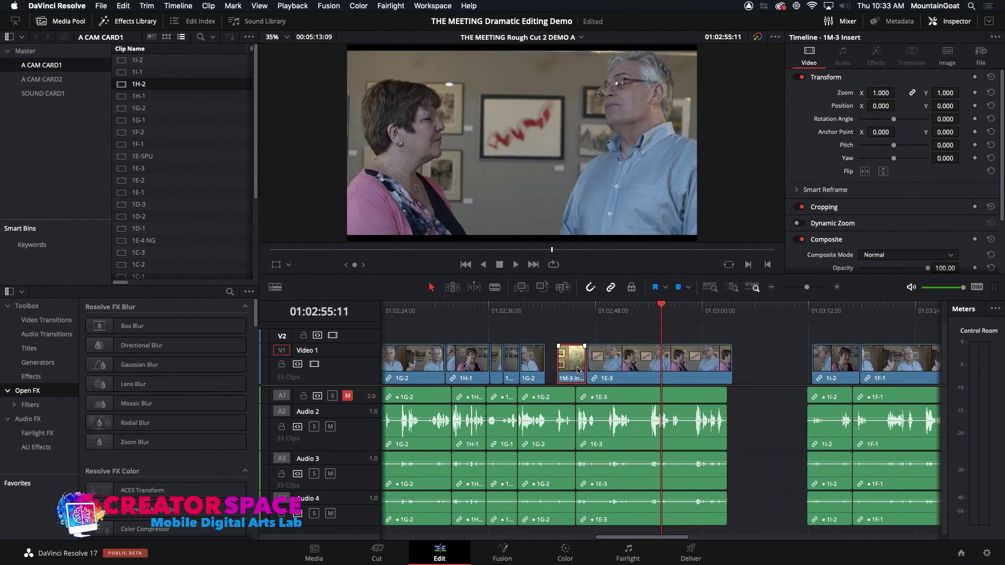
# - Extend 1G-2's picture to meet the start of 1M-3 Insert and play the join up to 01:02:46:23
pyautogui.click(545, 368)
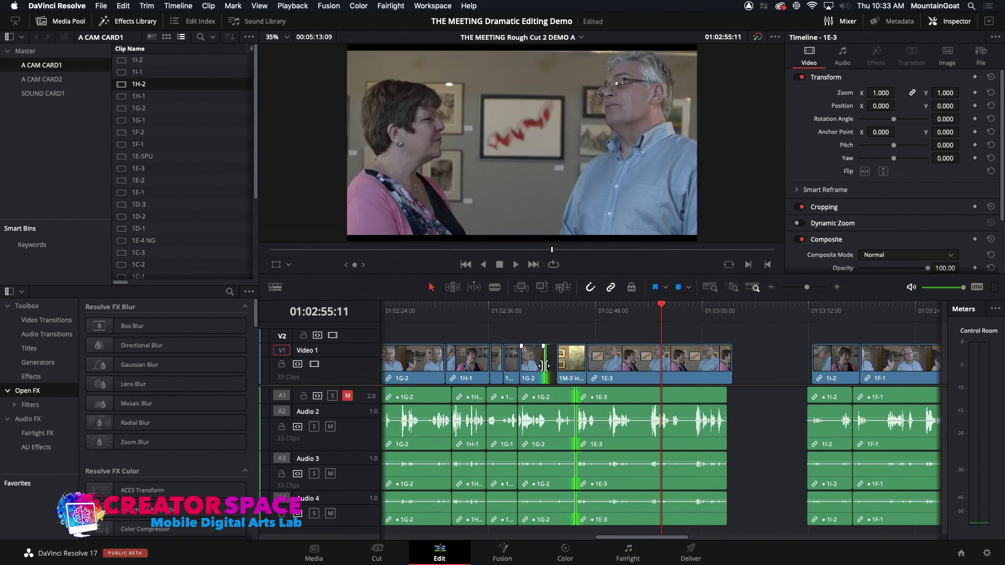
pyautogui.click(542, 308)
pyautogui.press('space')
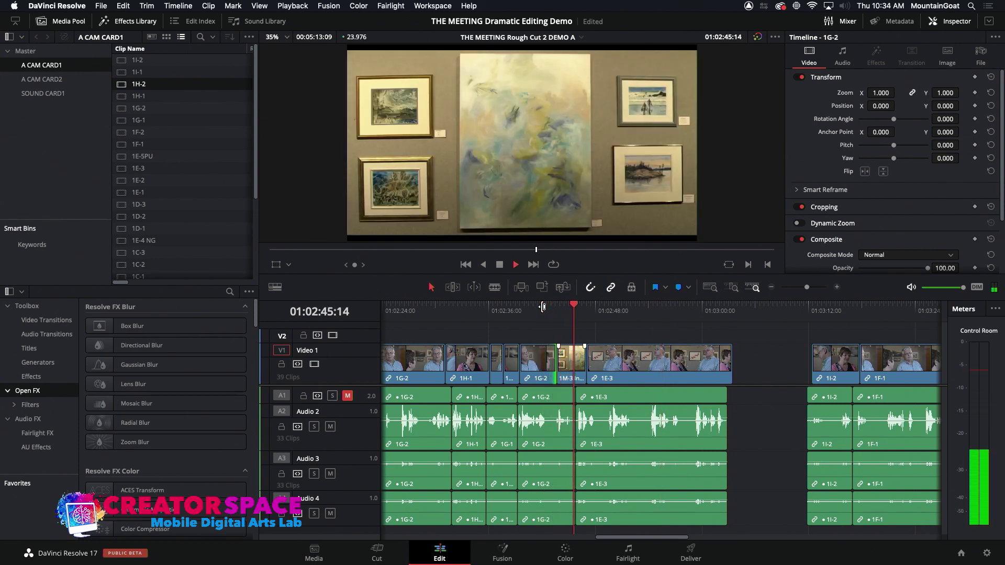
pyautogui.press('space')
# - Nudge 1E-3 about half a second earlier over the preceding clips and play the passage up to 01:02:51:15
pyautogui.click(616, 381)
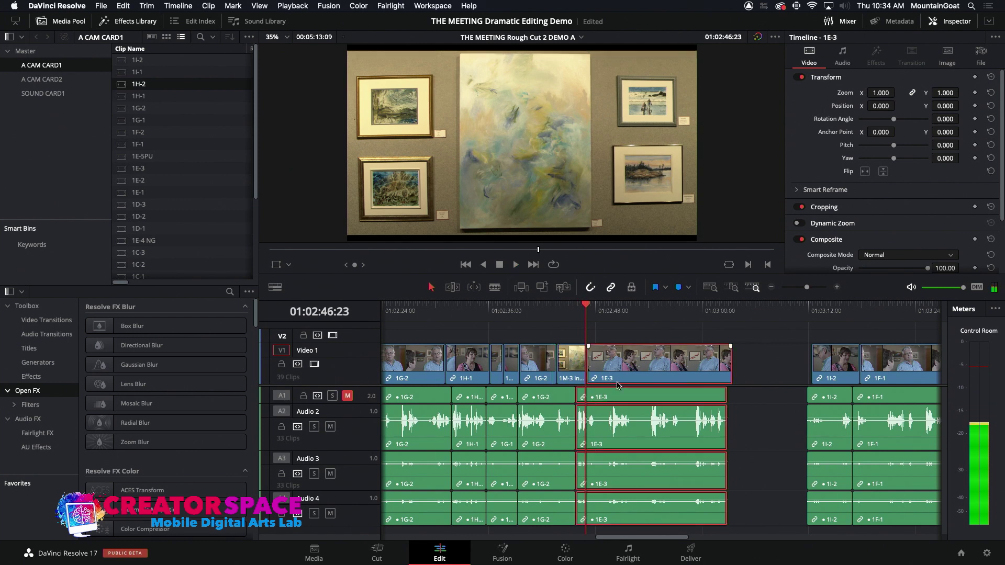
pyautogui.hotkey('shift', ',')
pyautogui.hotkey('shift', ',')
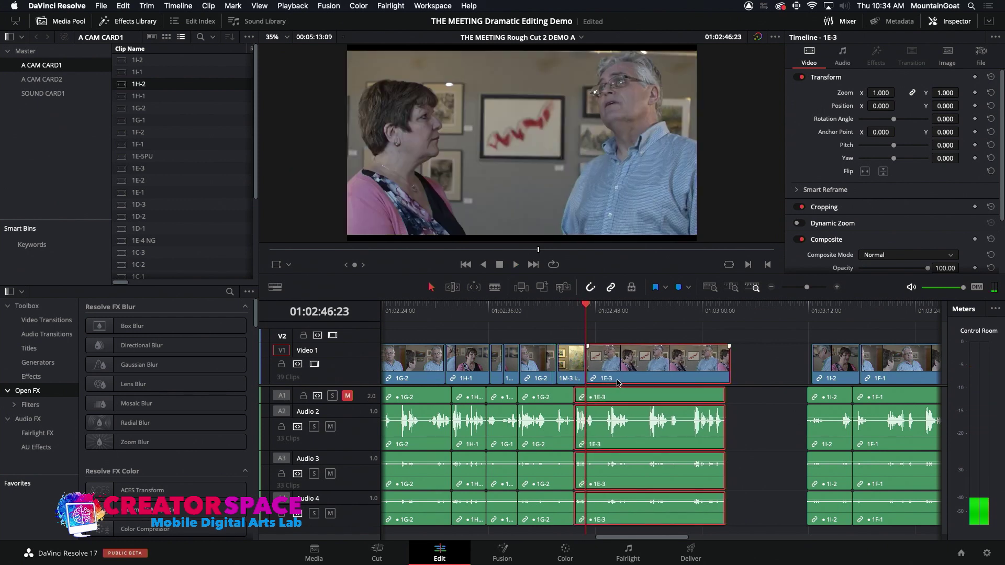
pyautogui.hotkey('shift', ',')
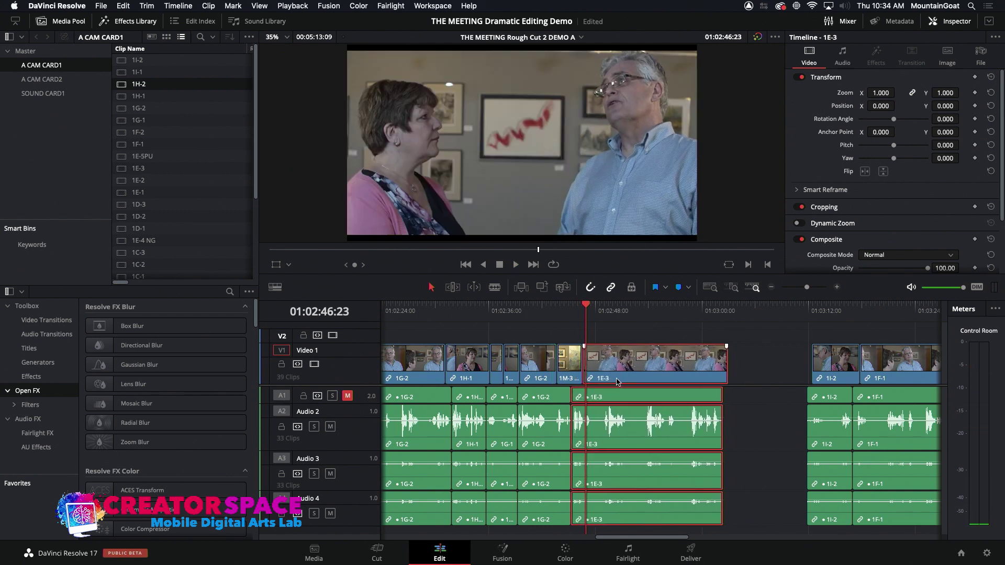
pyautogui.click(555, 310)
pyautogui.press('space')
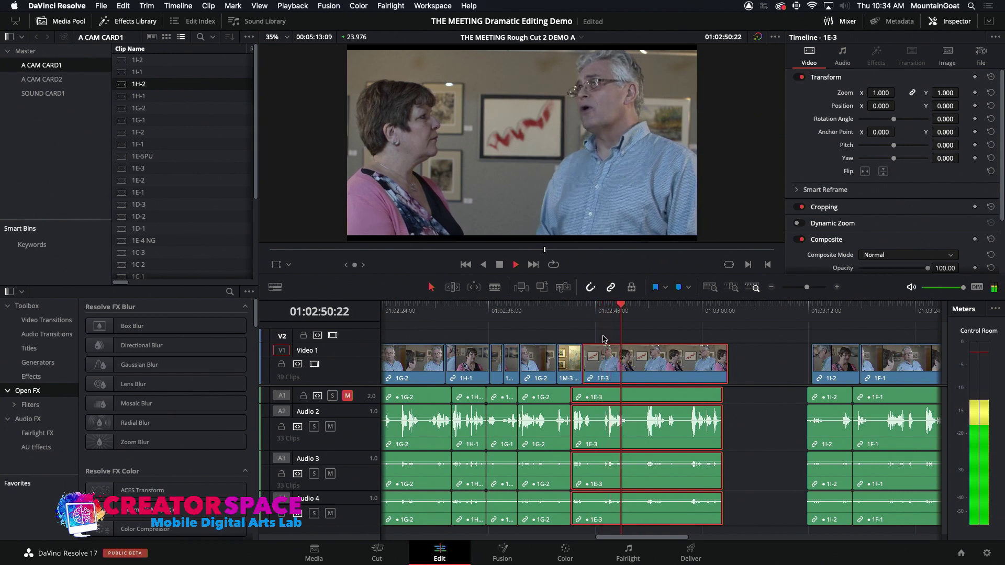
pyautogui.press('space')
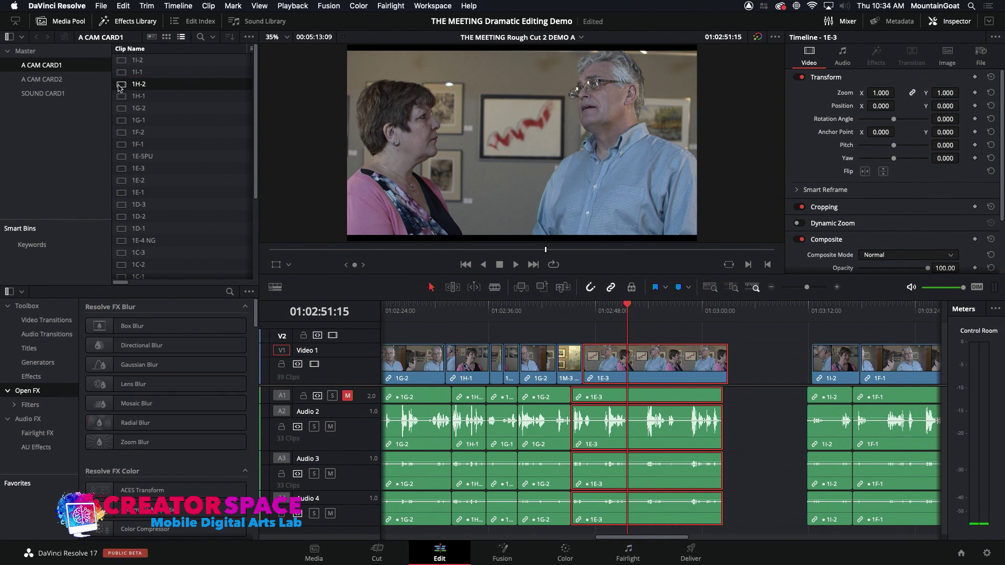
# - Check clips 1D-1 and 1B-1 in the A CAM CARD1 bin, then load the 1A-3 wide shot from behind the couple
pyautogui.doubleClick(122, 229)
pyautogui.scroll(-4, 120, 264)
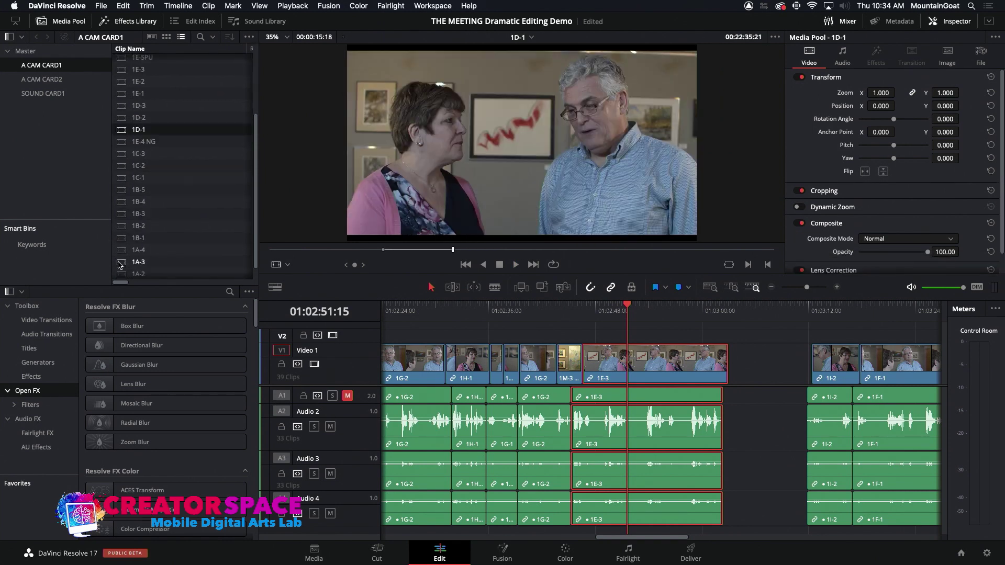
pyautogui.doubleClick(120, 237)
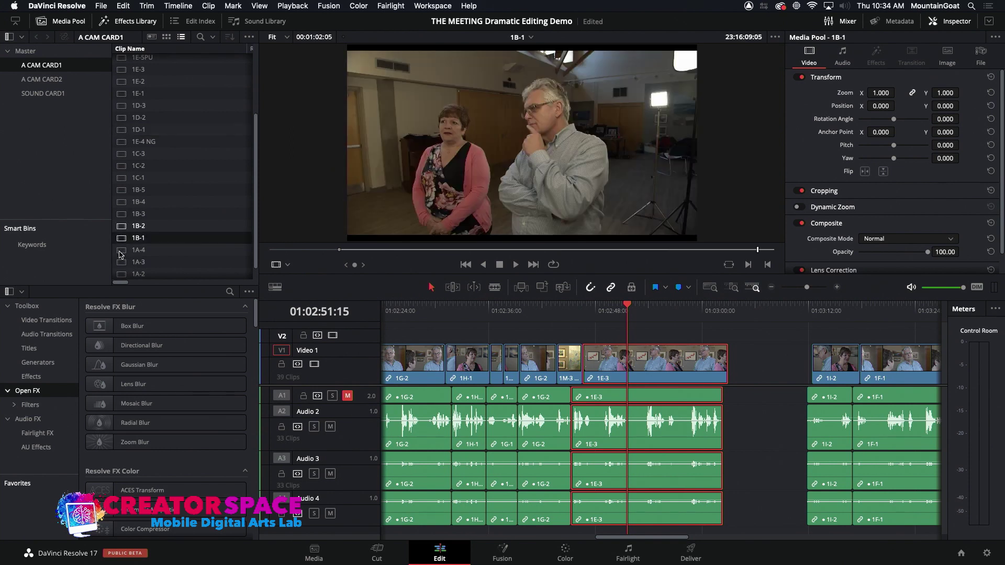
pyautogui.doubleClick(123, 264)
# - Audition several passages of wide shot 1A-3 and mark about four seconds of it, ending at source timecode 22:06:48:12
pyautogui.moveTo(494, 249); pyautogui.dragTo(576, 248)
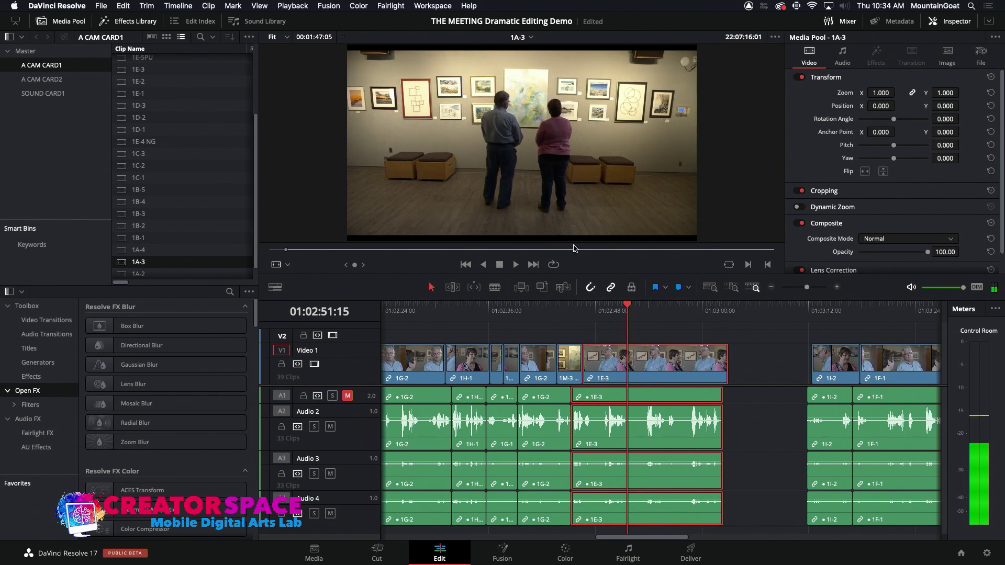
pyautogui.press('i')
pyautogui.press('space')
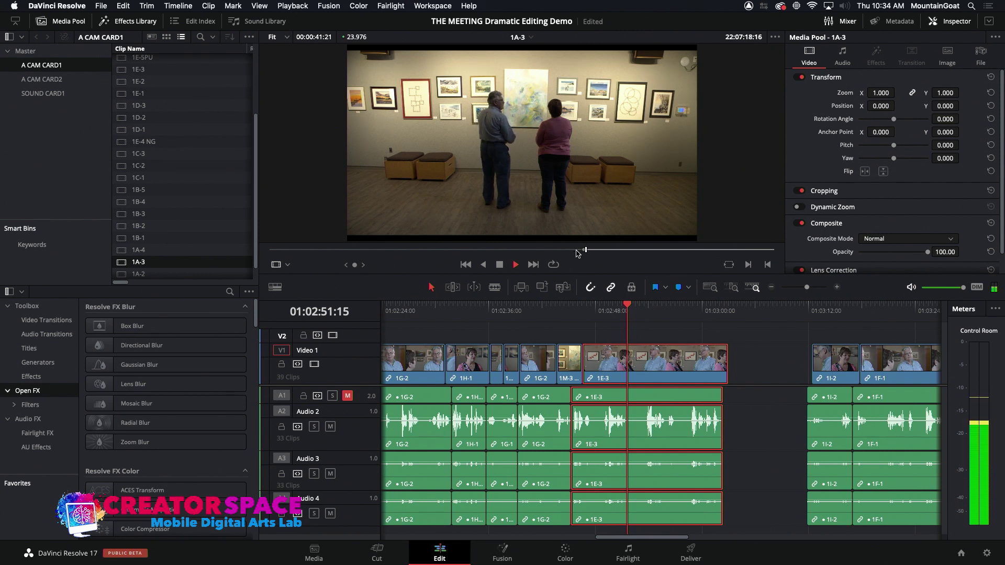
pyautogui.click(625, 251)
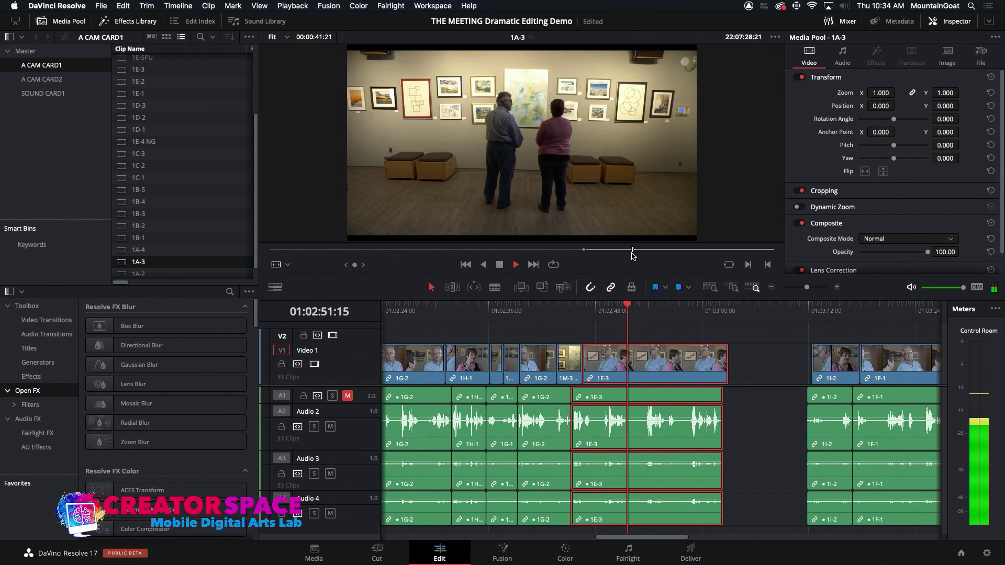
pyautogui.click(472, 251)
pyautogui.press('space')
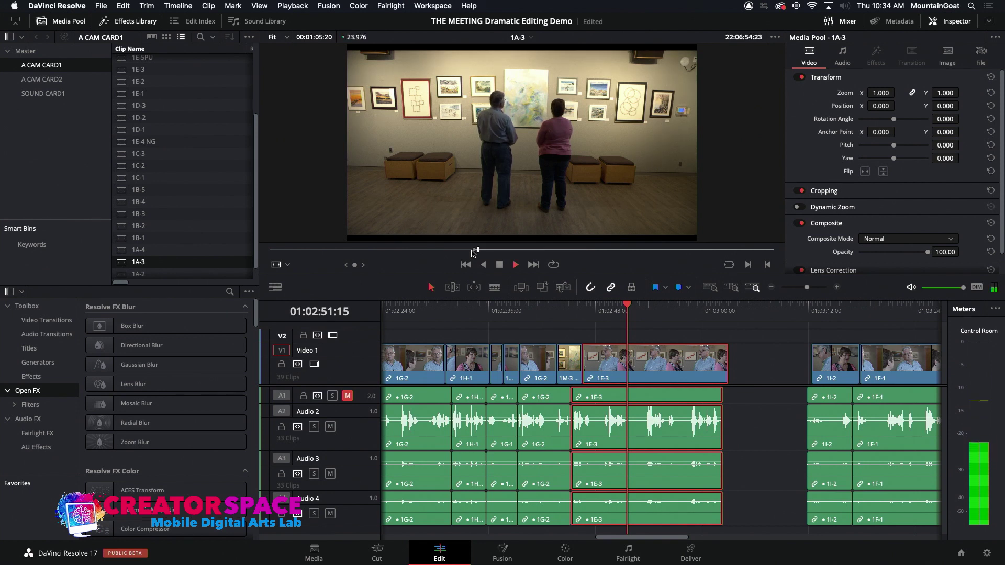
pyautogui.click(501, 252)
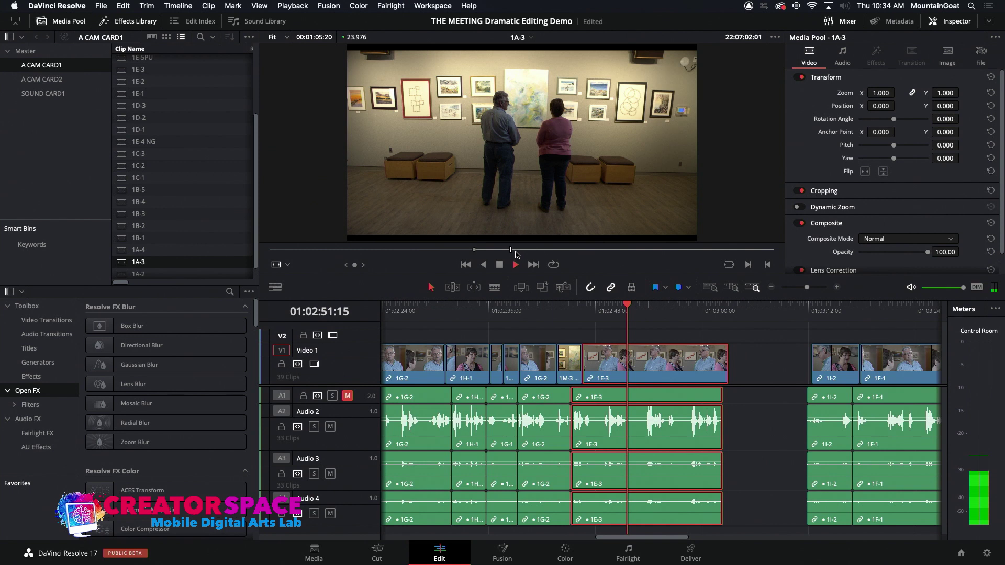
pyautogui.click(428, 251)
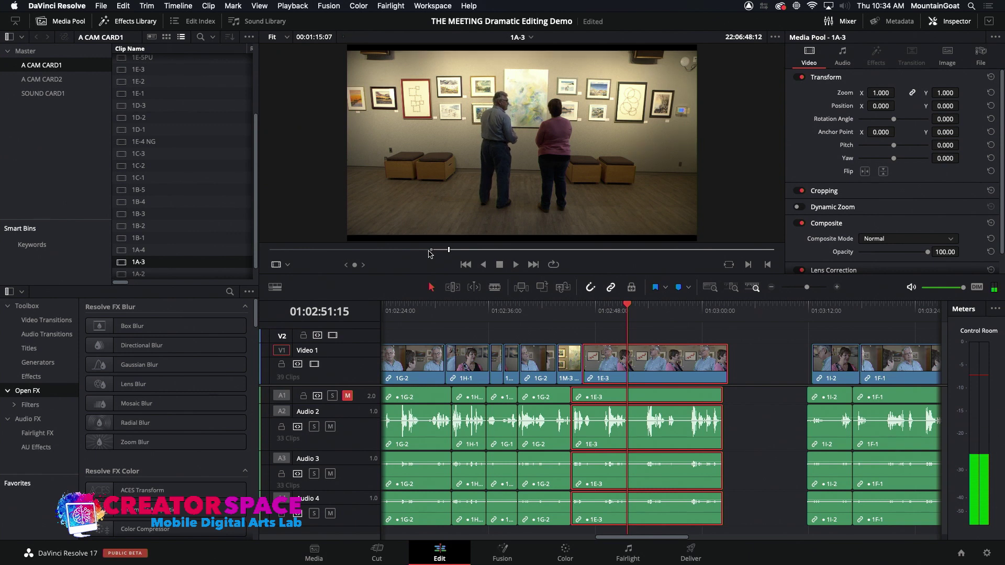
pyautogui.press('o')
# - Overwrite the marked 1A-3 picture onto Video 1 over 1E-3 at 01:02:50:01 and play the lead-in up to 01:02:47:19
pyautogui.moveTo(576, 310); pyautogui.dragTo(614, 310)
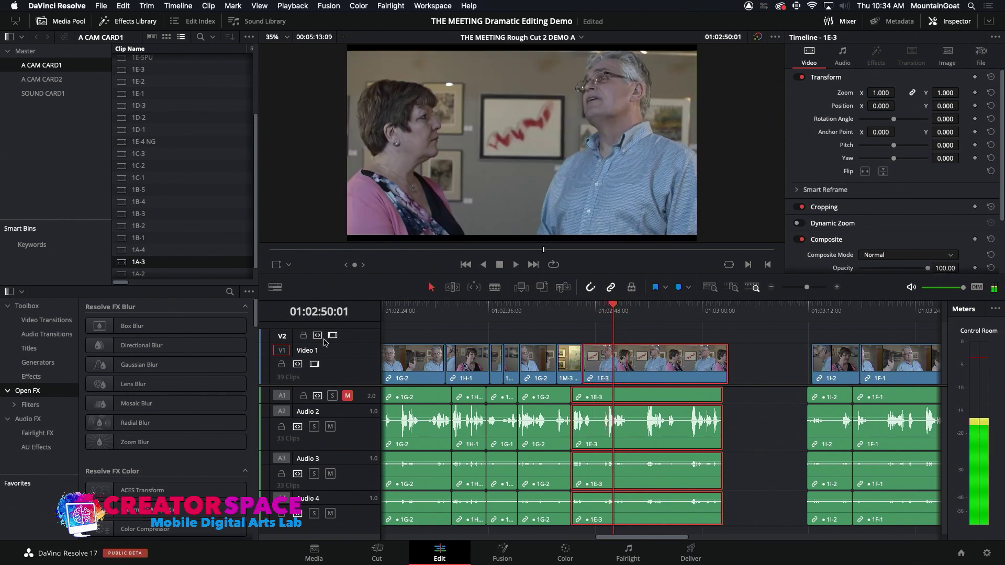
pyautogui.click(542, 288)
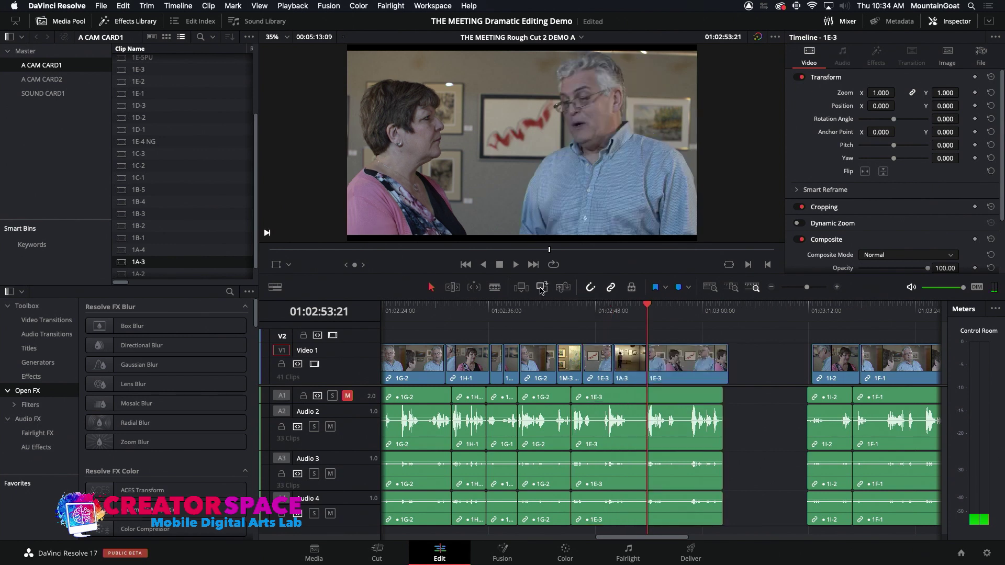
pyautogui.click(587, 315)
pyautogui.press('space')
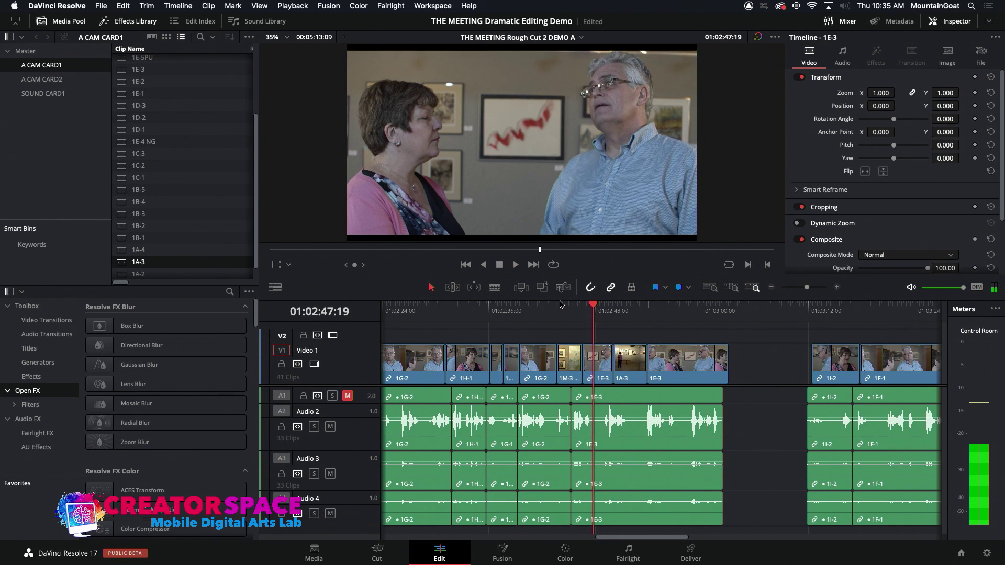
# - Cut about one second of pause out of 1E-3 at 01:02:47:19 and move 1A-3 to start at that cut
pyautogui.click(594, 359)
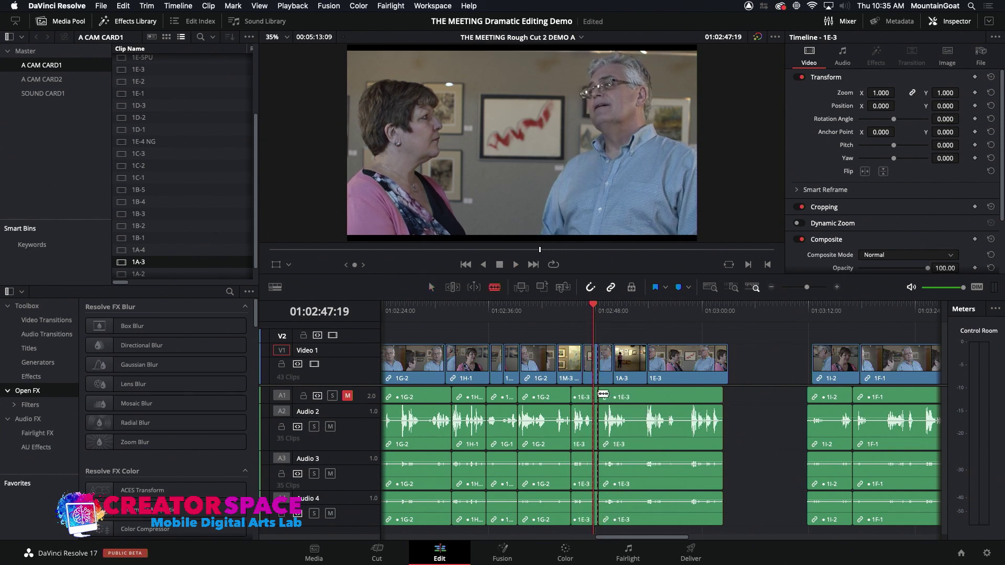
pyautogui.click(618, 398)
pyautogui.moveTo(615, 398); pyautogui.dragTo(610, 397)
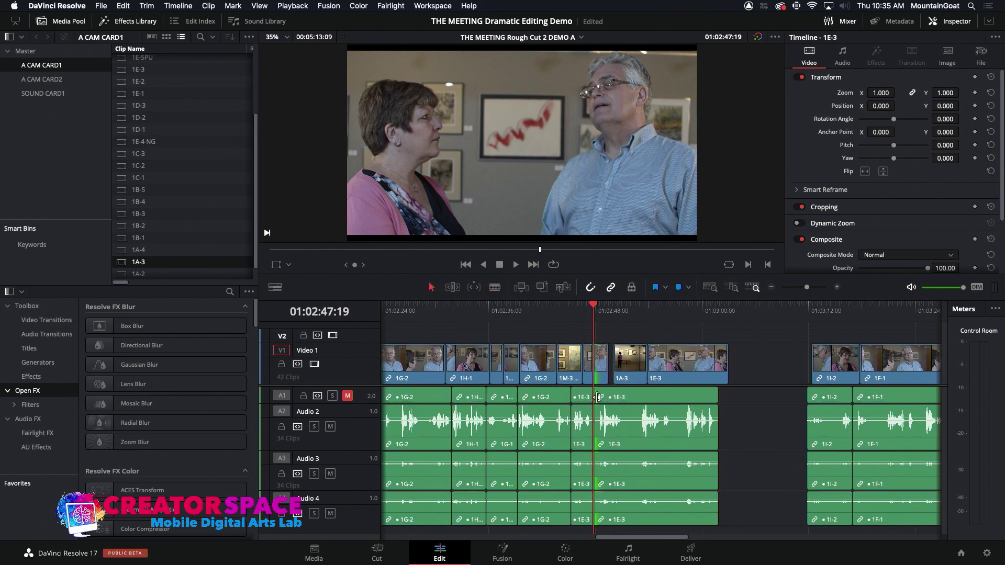
pyautogui.moveTo(598, 398); pyautogui.dragTo(609, 369)
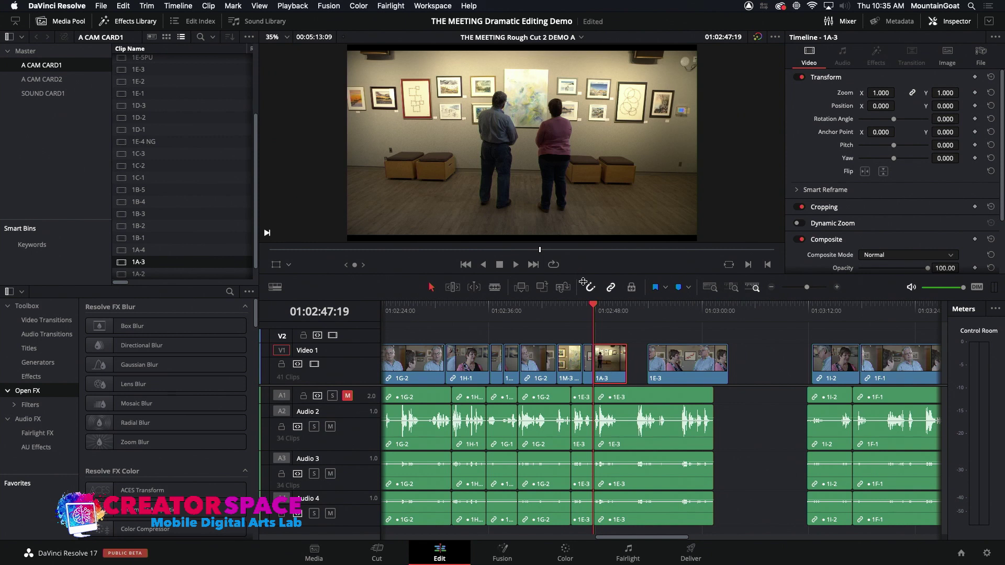
# - Play the cut into 1A-3 and trim the end of 1A-3 to 01:02:50:11
pyautogui.click(580, 308)
pyautogui.press('space')
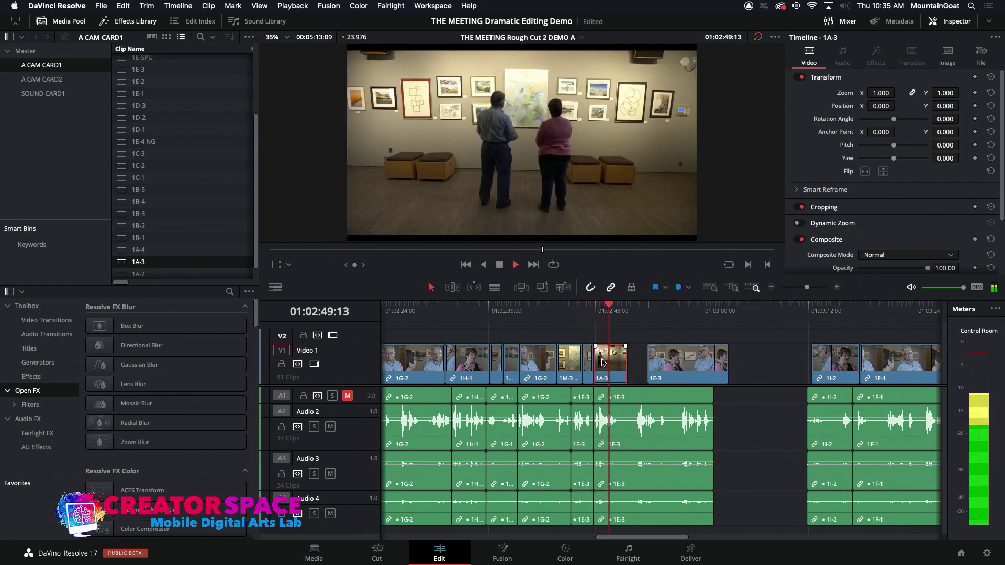
pyautogui.press('space')
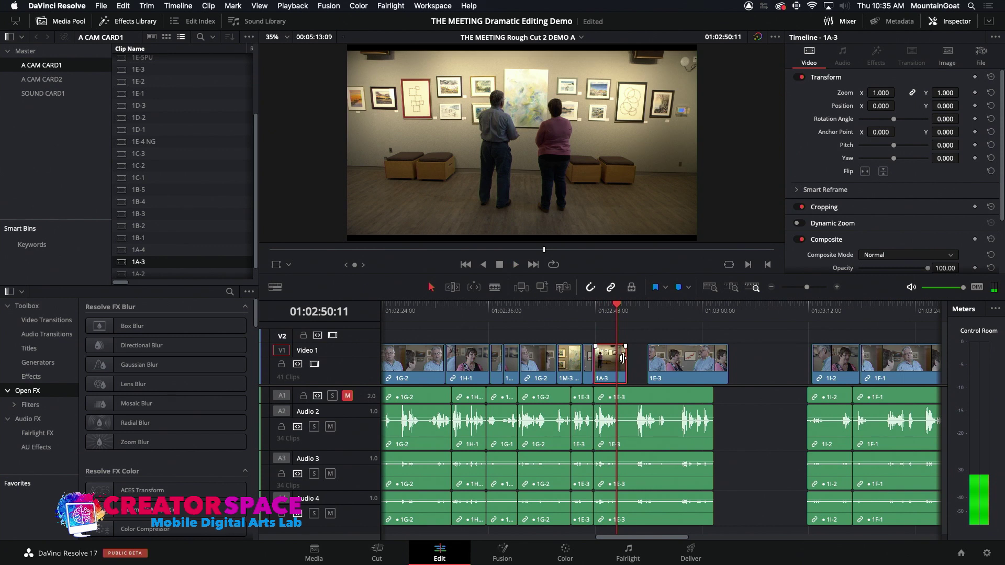
pyautogui.moveTo(626, 359); pyautogui.dragTo(616, 345)
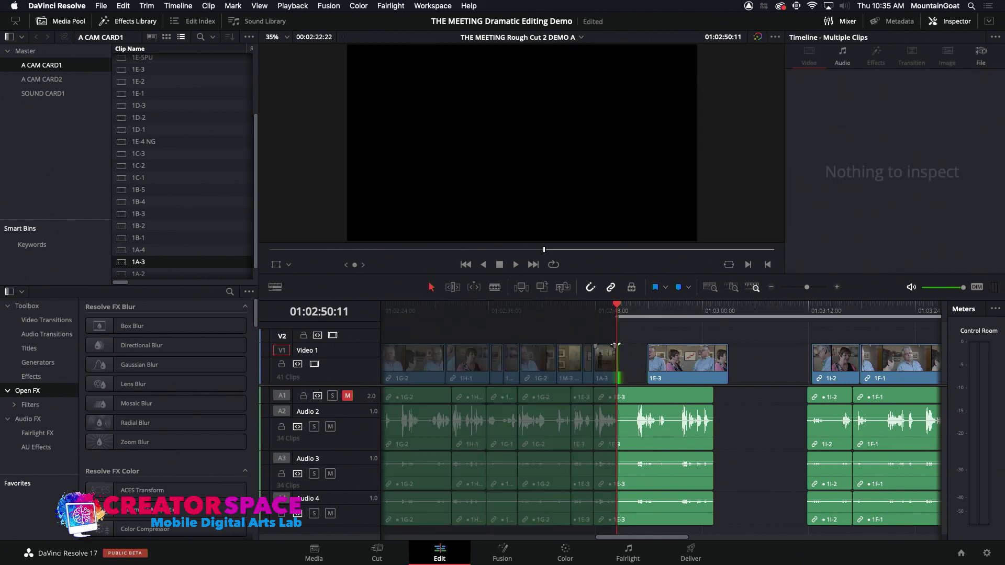
# - Mark the range from 01:02:50:11 to 01:02:52:11 and ripple delete it to shorten the pause
pyautogui.press('space')
pyautogui.press('space')
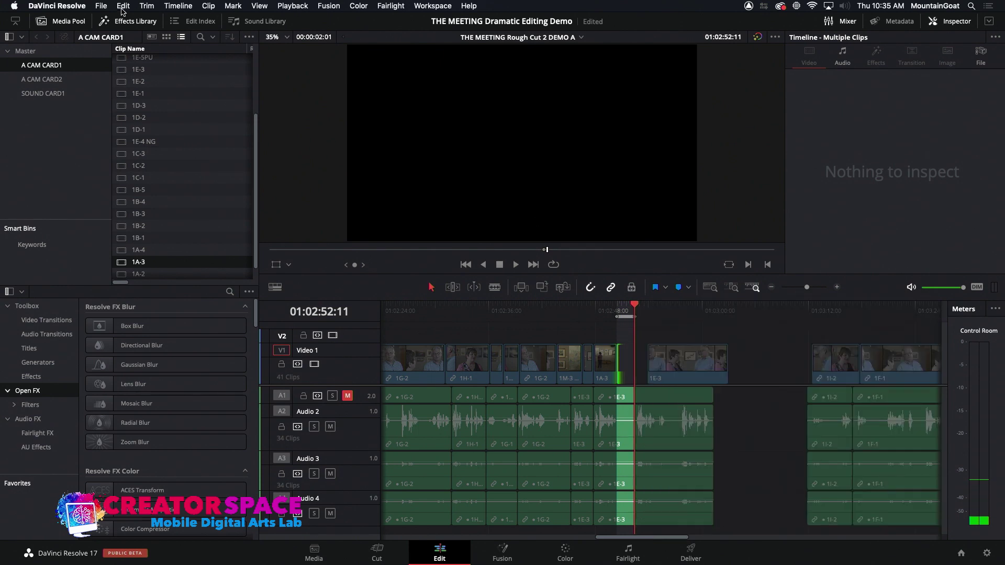
pyautogui.click(123, 7)
pyautogui.click(140, 65)
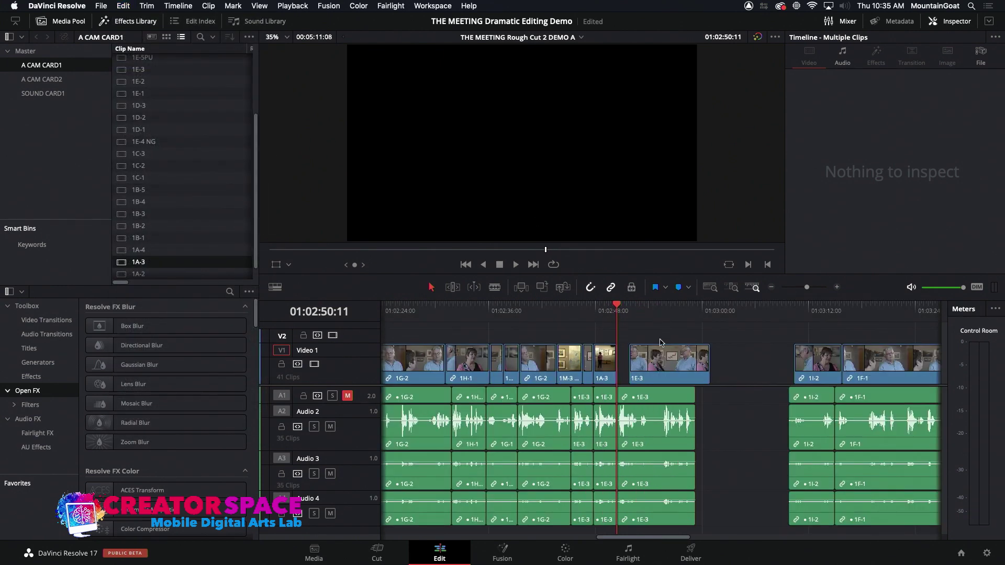
# - Extend the start of 1E-3's picture back to meet the end of 1A-3 and play the scene through that join
pyautogui.click(647, 366)
pyautogui.moveTo(630, 369); pyautogui.dragTo(618, 369)
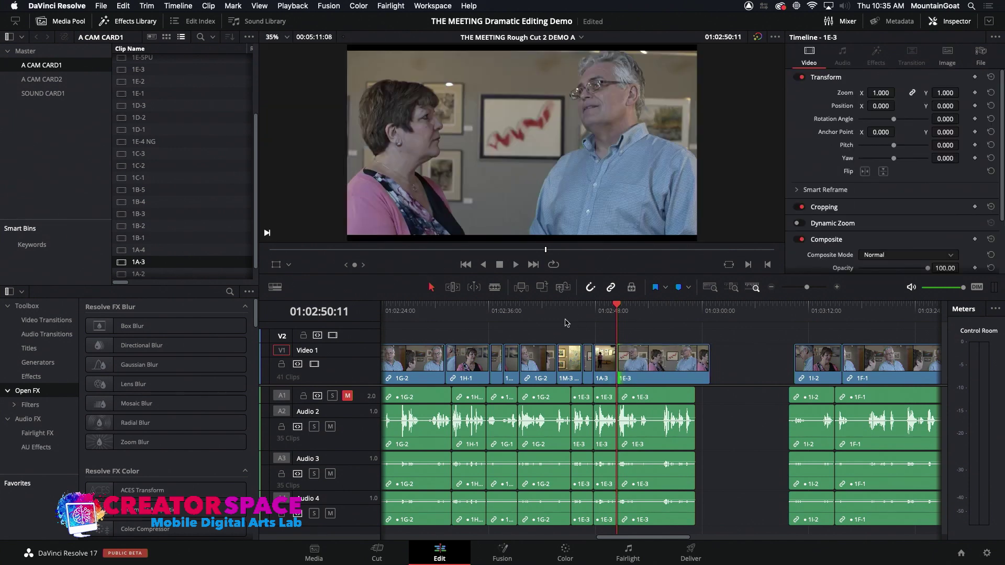
pyautogui.click(472, 309)
pyautogui.click(428, 309)
pyautogui.press('space')
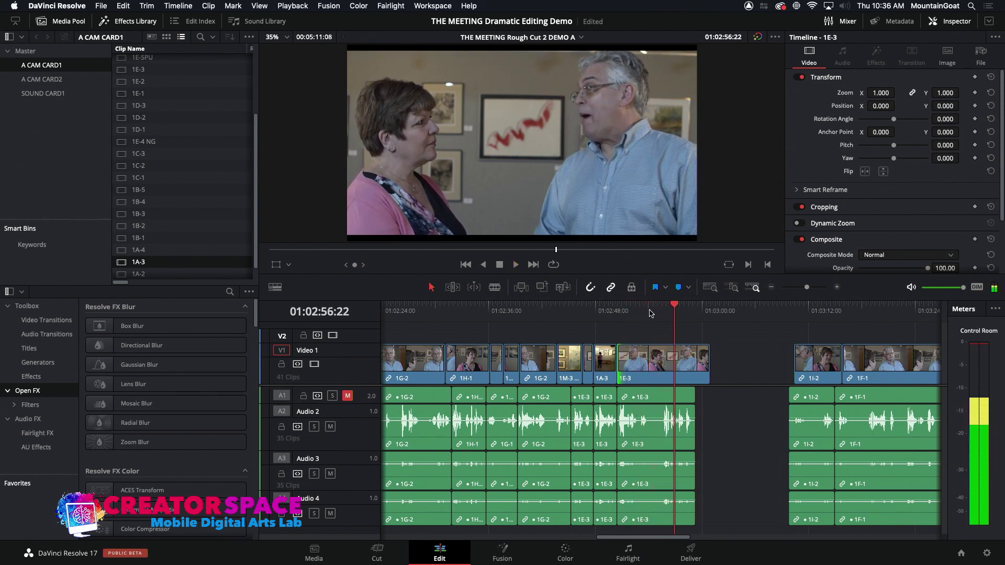
pyautogui.click(658, 310)
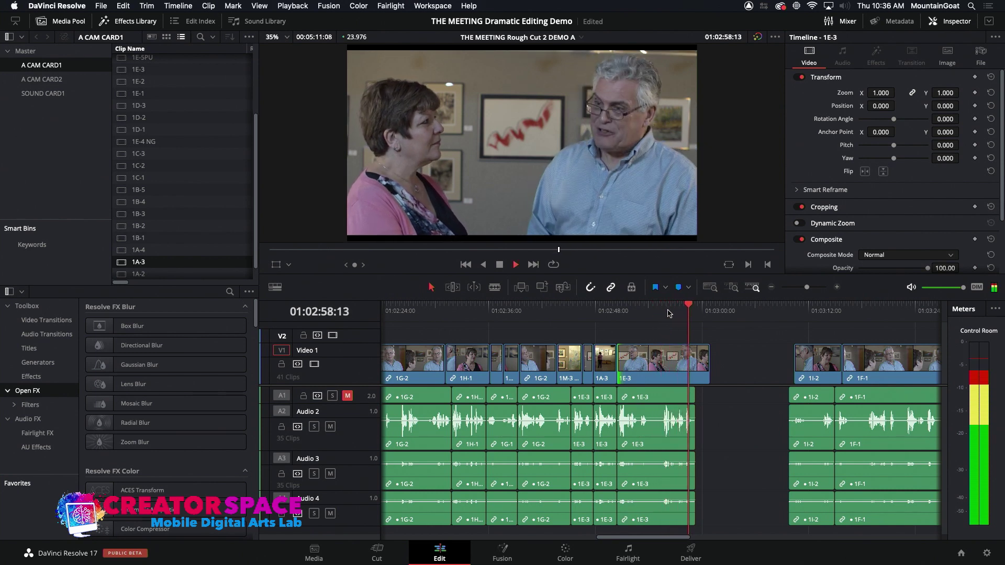
pyautogui.press('space')
# - Trim the end of 1E-3's picture to the end of its audio and replay from 01:02:31:21 to 01:02:53:18
pyautogui.moveTo(705, 366); pyautogui.dragTo(693, 366)
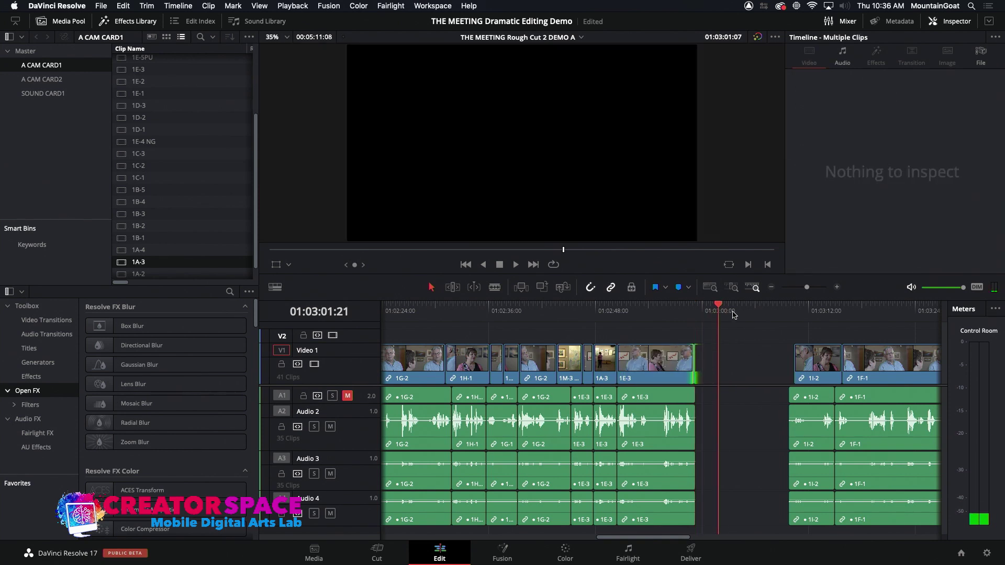
pyautogui.moveTo(798, 317); pyautogui.dragTo(704, 316)
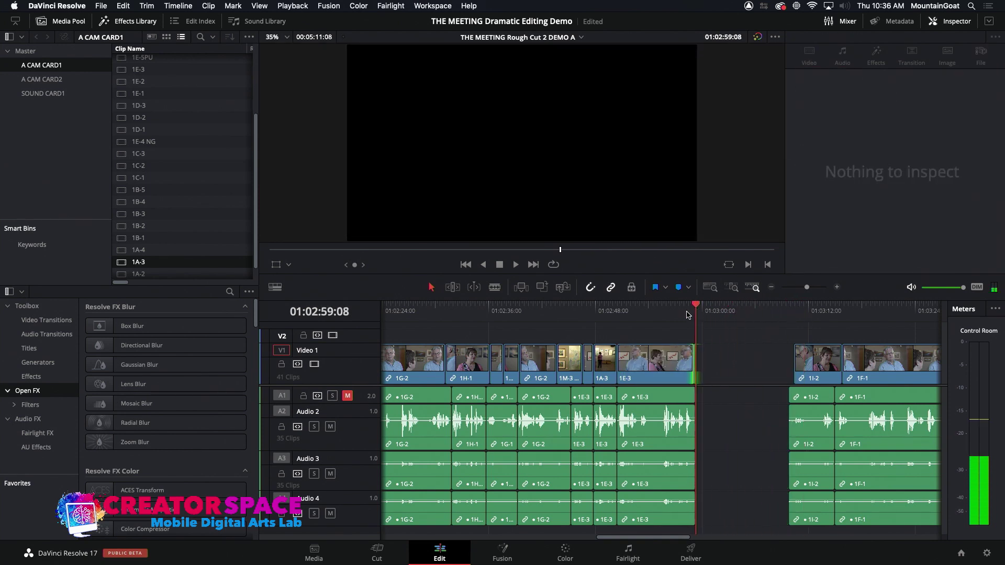
pyautogui.click(467, 311)
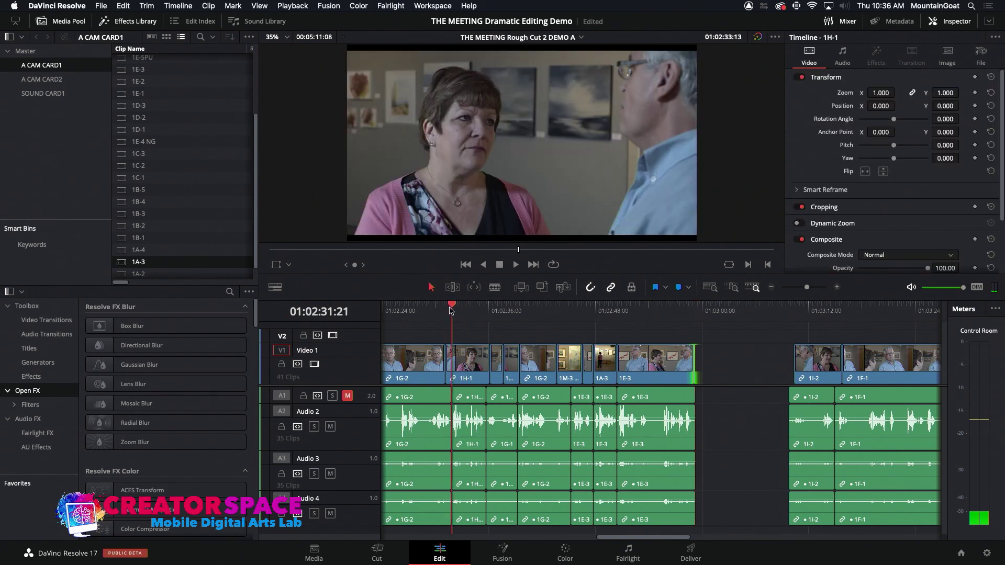
pyautogui.press('space')
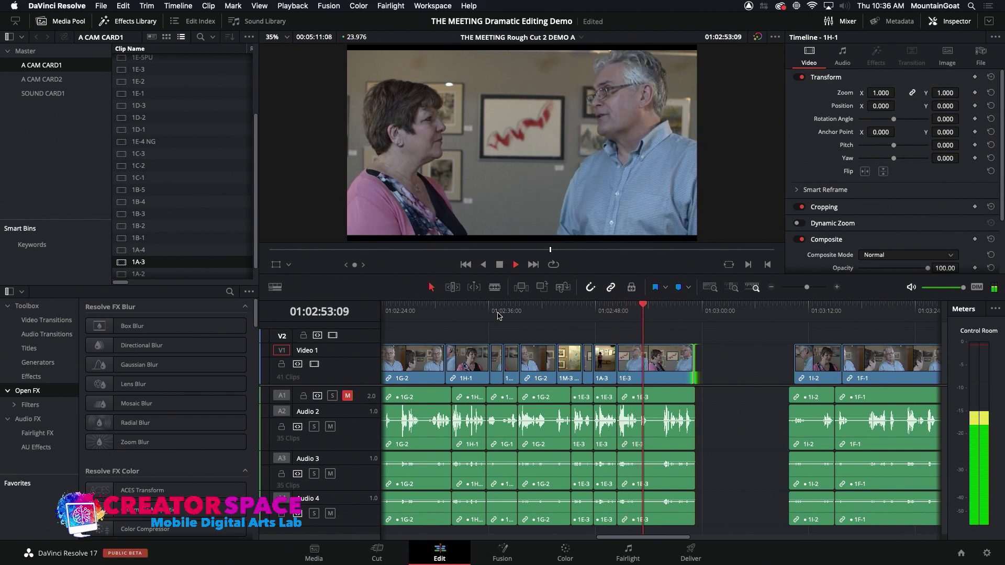
pyautogui.press('space')
# - Place 1I-2's picture alone on V2 over the end of 1E-3, extended into the gap and leaving its audio behind
pyautogui.click(808, 312)
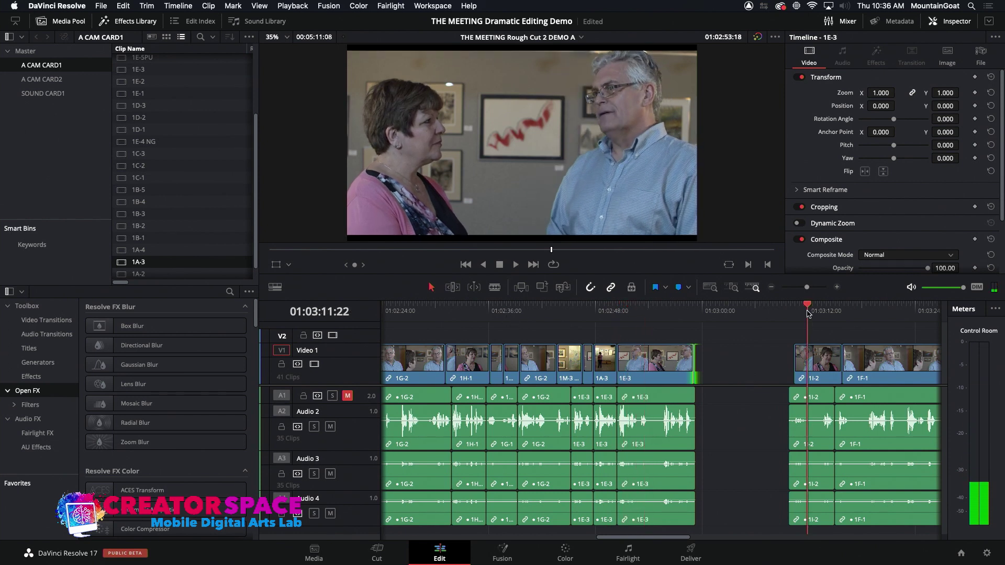
pyautogui.click(794, 362)
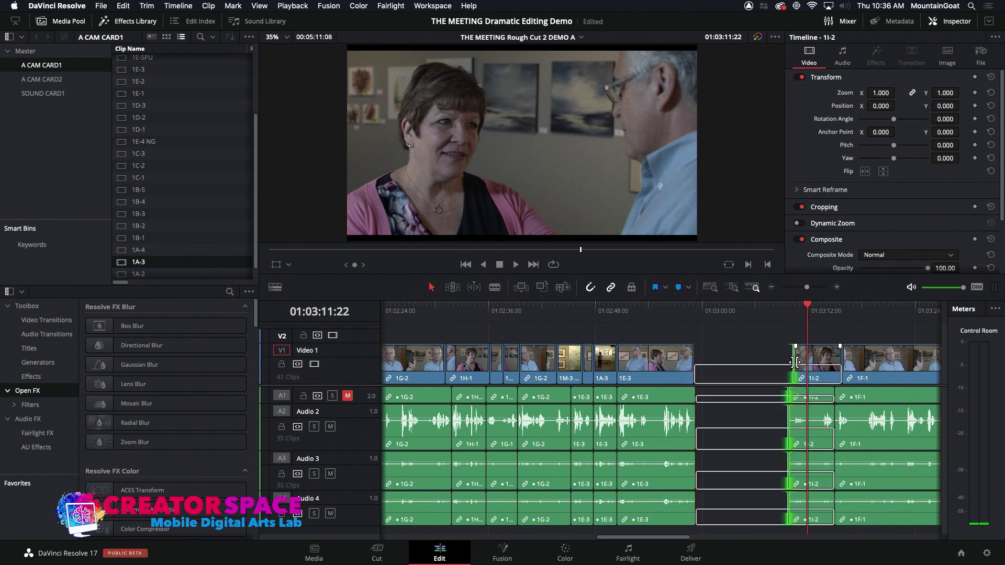
pyautogui.moveTo(795, 362); pyautogui.dragTo(659, 340)
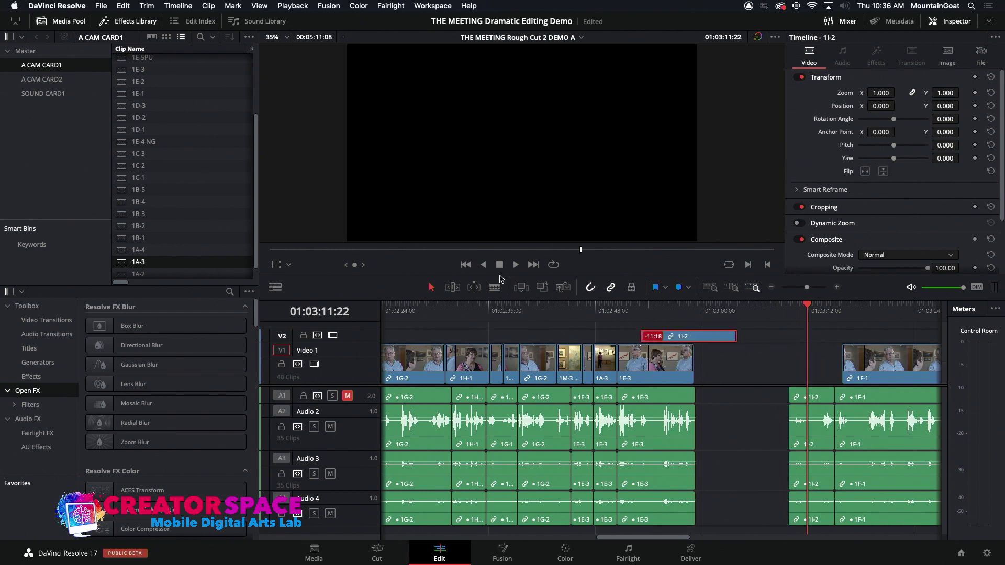
# - Split 1E-3's picture and audio at 01:02:54:22 and nudge the ending piece over one second earlier across the pause
pyautogui.click(661, 364)
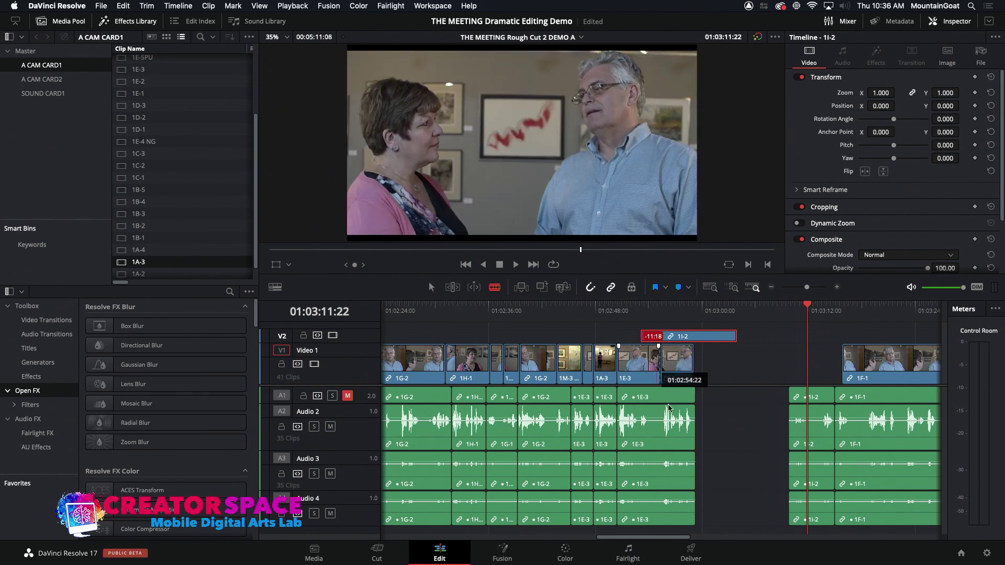
pyautogui.click(659, 421)
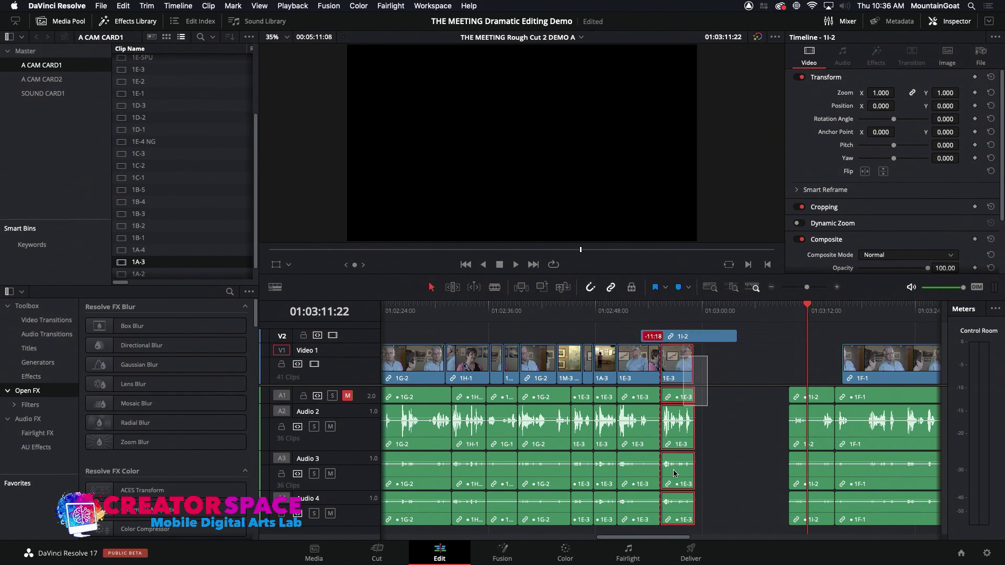
pyautogui.click(678, 382)
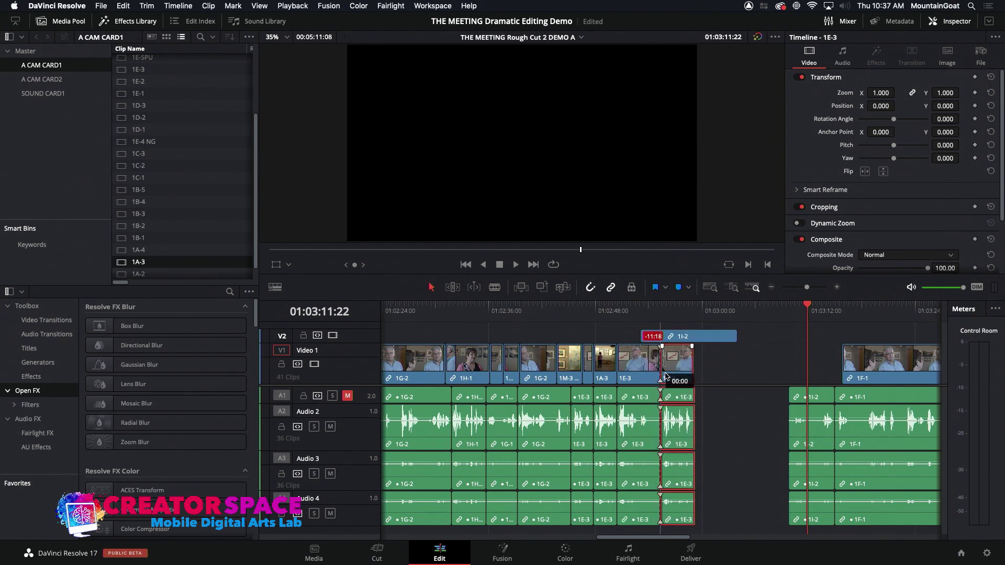
pyautogui.press(',')
pyautogui.press(',')
pyautogui.press(',')
pyautogui.press(',')
pyautogui.press(',')
pyautogui.press(',')
pyautogui.press(',')
pyautogui.press(',')
pyautogui.press(',')
pyautogui.press(',')
pyautogui.press(',')
pyautogui.press(',')
pyautogui.press(',')
pyautogui.press(',')
pyautogui.press(',')
pyautogui.press(',')
pyautogui.press(',')
pyautogui.press(',')
pyautogui.press(',')
pyautogui.press(',')
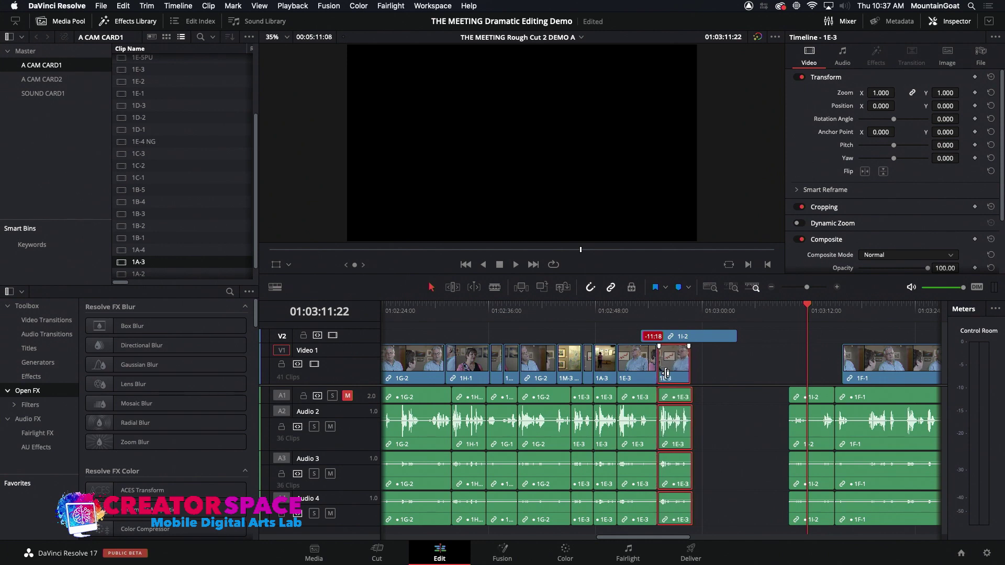
pyautogui.press(',')
pyautogui.press(',')
pyautogui.press(',')
pyautogui.press(',')
pyautogui.press(',')
pyautogui.press(',')
pyautogui.press(',')
pyautogui.press(',')
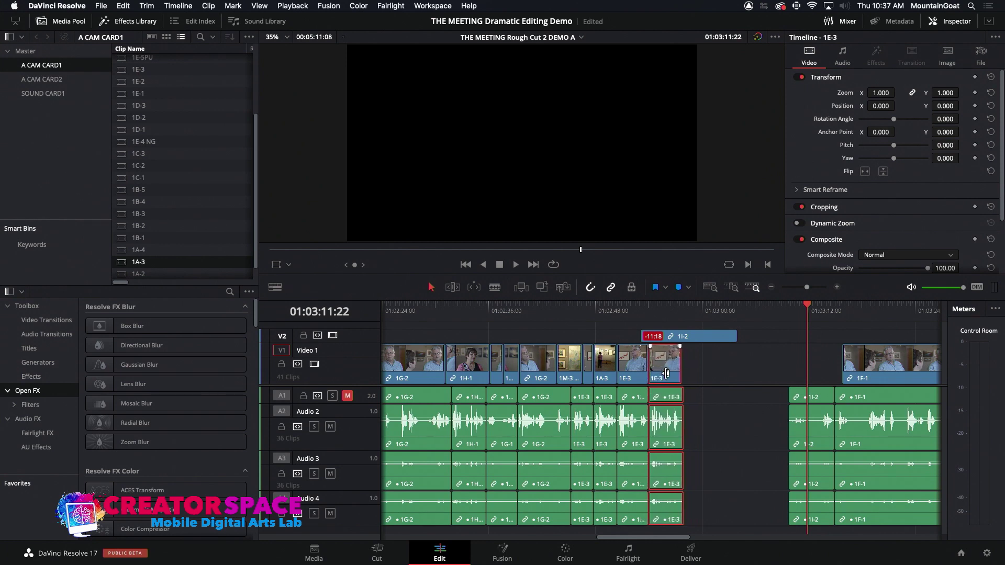
# - Play the tightened 1E-3 join and trim the end of 1I-2's V2 picture to about 01:03:01
pyautogui.press('space')
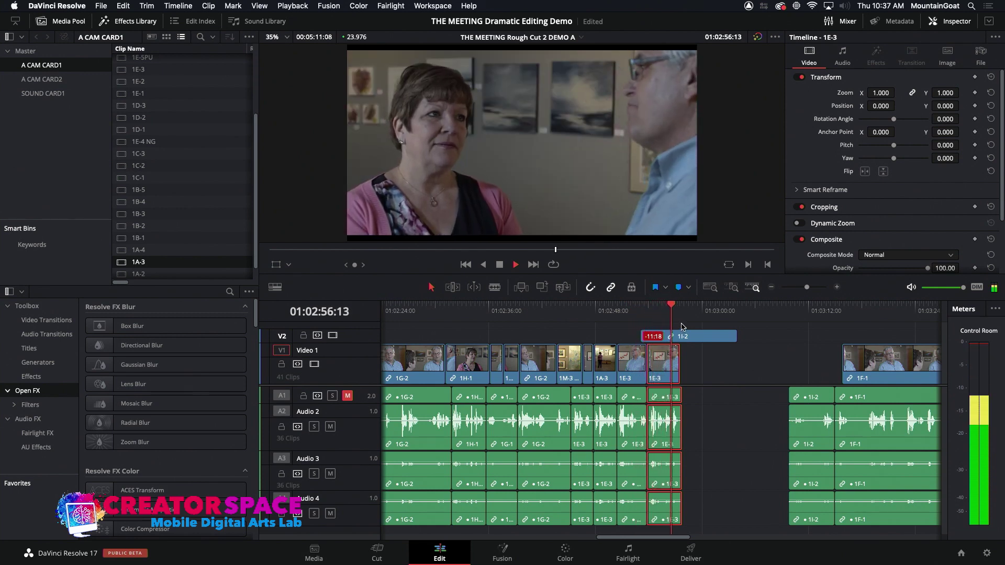
pyautogui.press('space')
pyautogui.click(670, 339)
pyautogui.moveTo(670, 340); pyautogui.dragTo(715, 336)
# - Select 1I-2's picture with its audio, shift both slightly earlier, and replay the end of 1E-3 up to 01:02:56:15
pyautogui.click(700, 312)
pyautogui.click(811, 488)
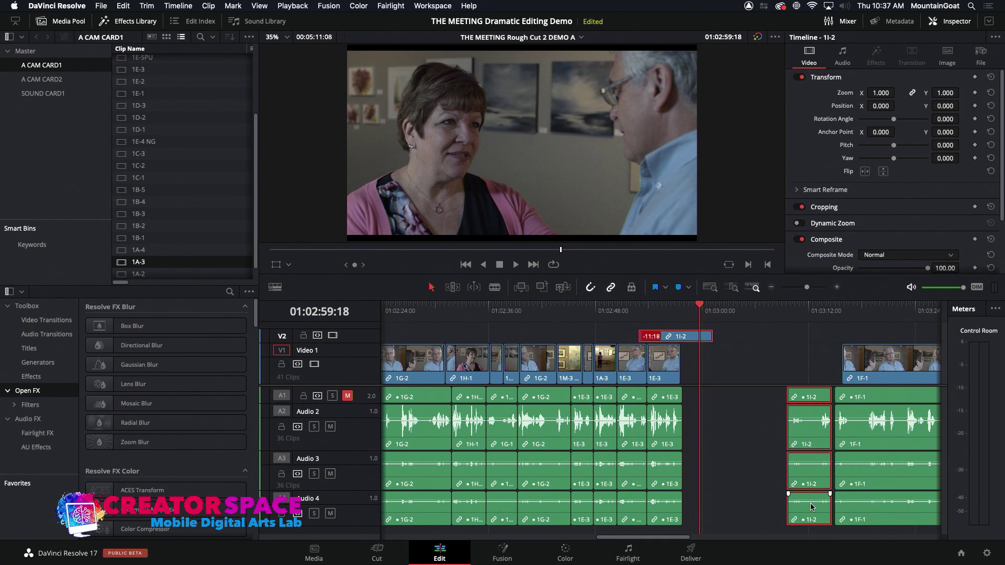
pyautogui.click(641, 310)
pyautogui.press('space')
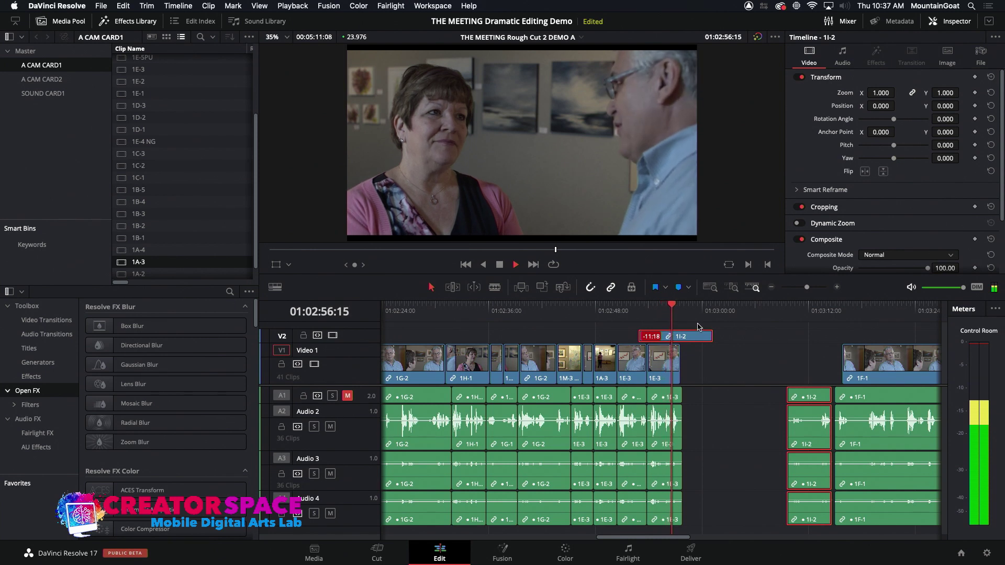
# - Trim the end of 1I-2's V2 picture back to about 01:02:56 and play the cut back to 1E-3
pyautogui.press('space')
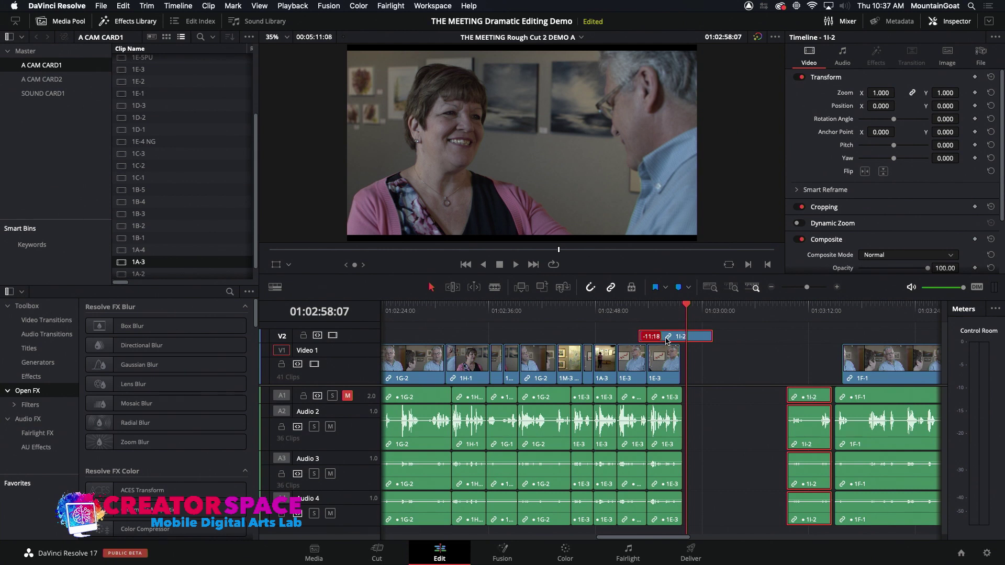
pyautogui.moveTo(715, 335); pyautogui.dragTo(664, 334)
pyautogui.click(636, 310)
pyautogui.press('space')
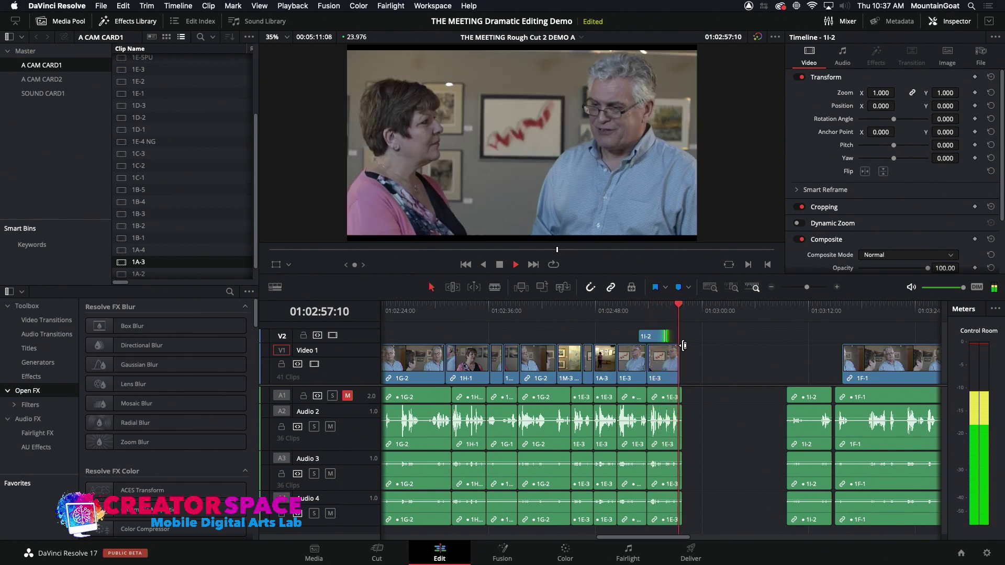
pyautogui.press('space')
pyautogui.press('Up')
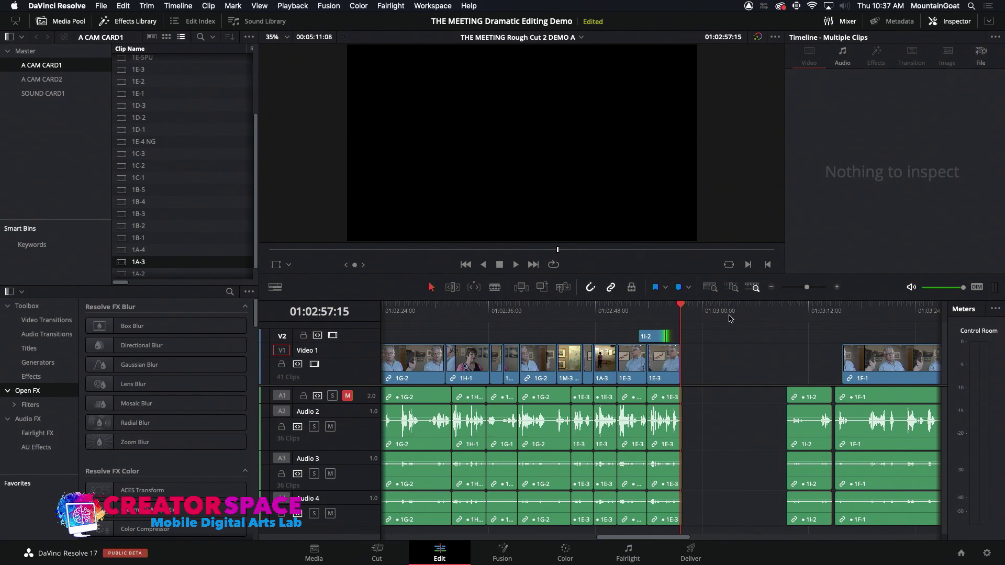
# - Move 1I-2's picture from V2 down onto V1 over the 1E-3 join, four frames earlier, and play the passage
pyautogui.moveTo(654, 338); pyautogui.dragTo(653, 360)
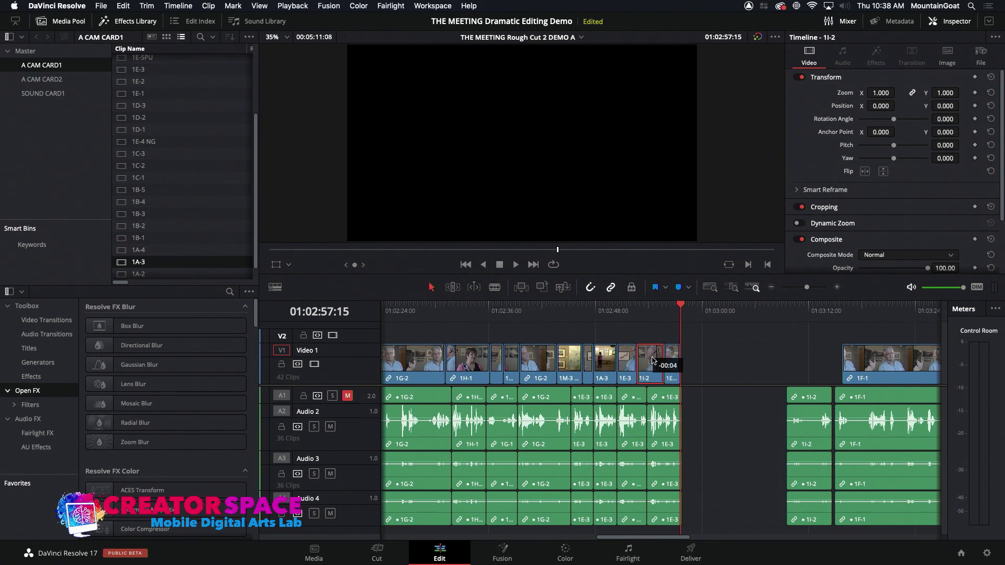
pyautogui.click(636, 314)
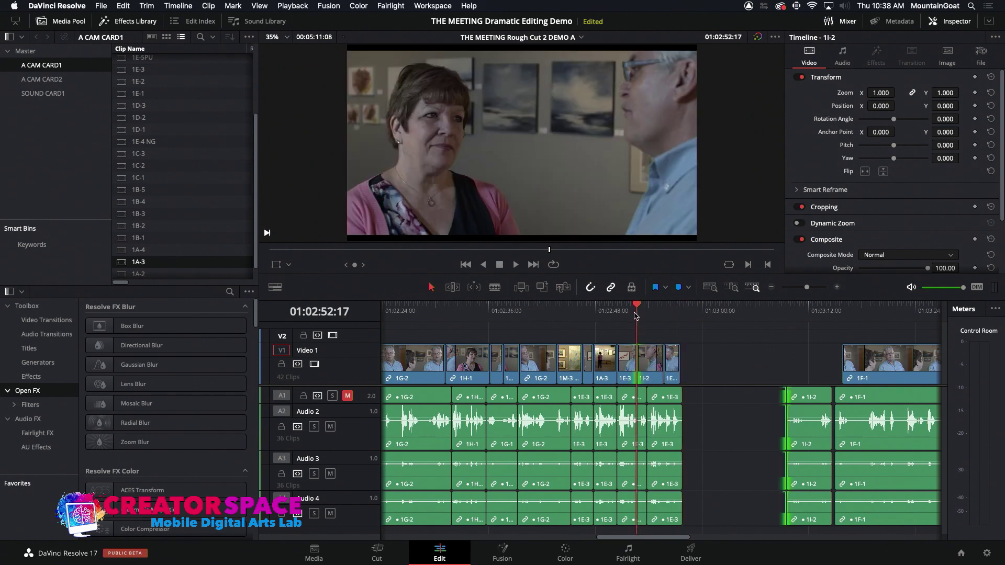
pyautogui.press('space')
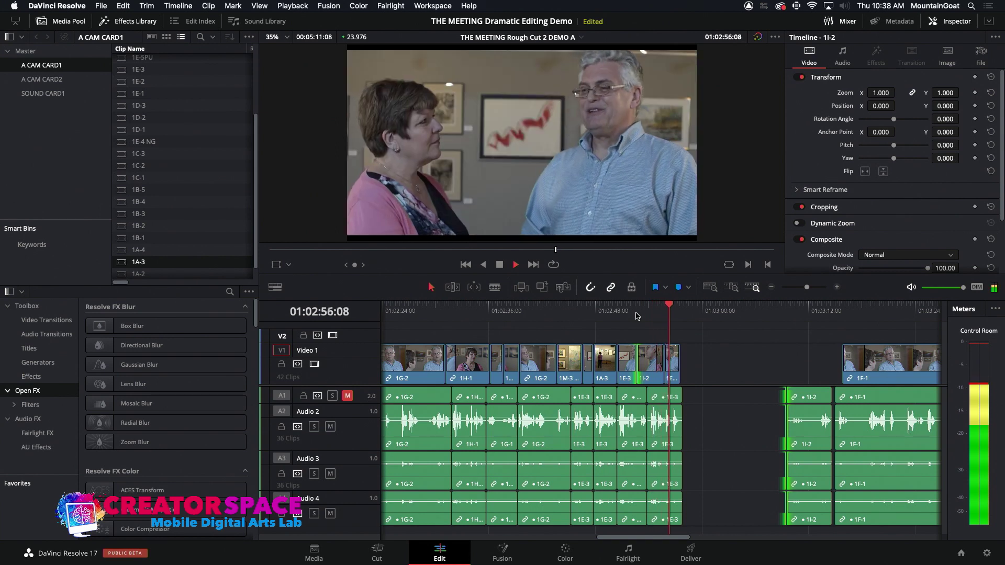
pyautogui.press('space')
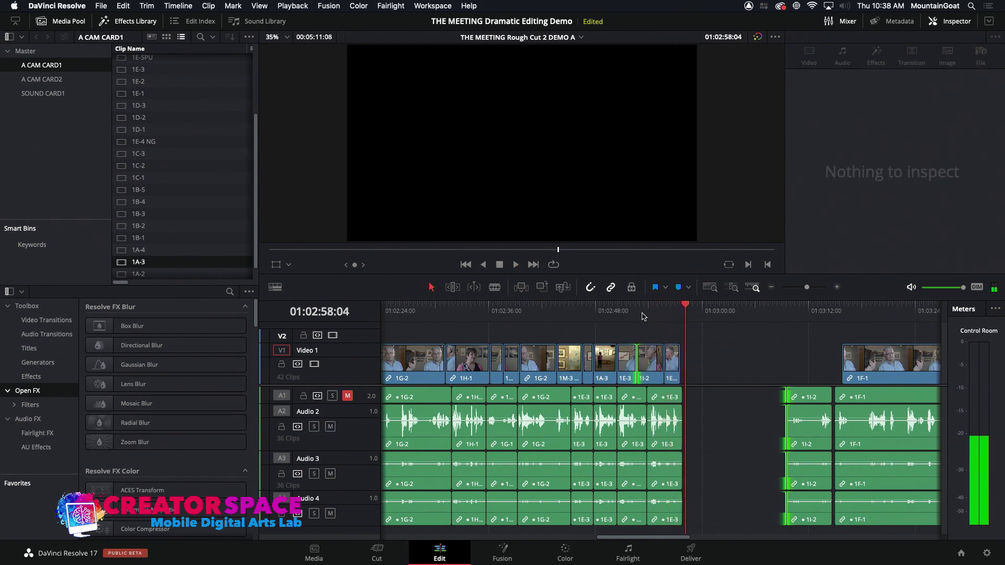
# - Return to 01:02:31:21 and duplicate the THE MEETING Rough Cut 2 DEMO A timeline in the Master bin
pyautogui.click(635, 313)
pyautogui.moveTo(491, 310); pyautogui.dragTo(454, 311)
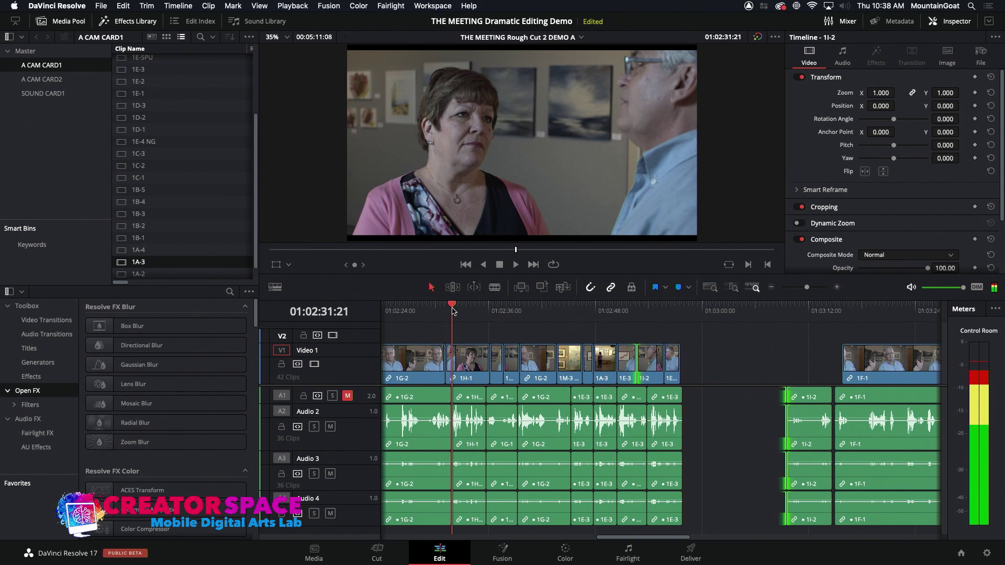
pyautogui.click(26, 52)
pyautogui.click(126, 74)
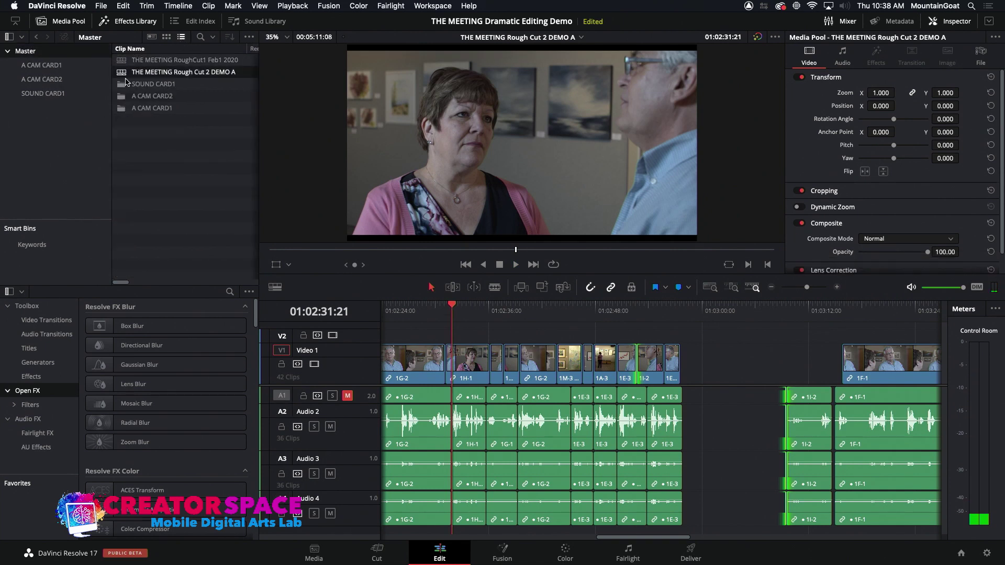
pyautogui.rightClick(121, 77)
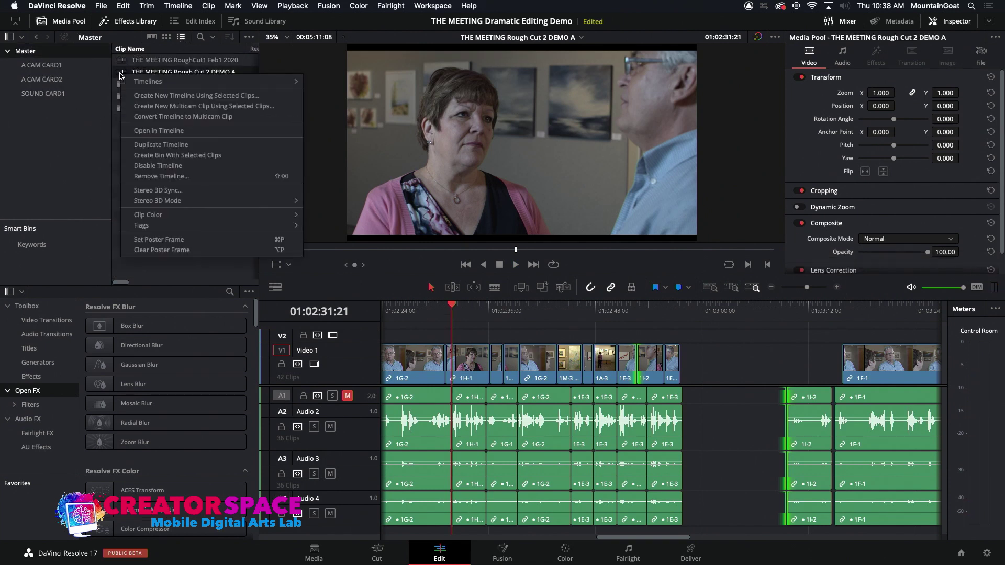
pyautogui.click(152, 145)
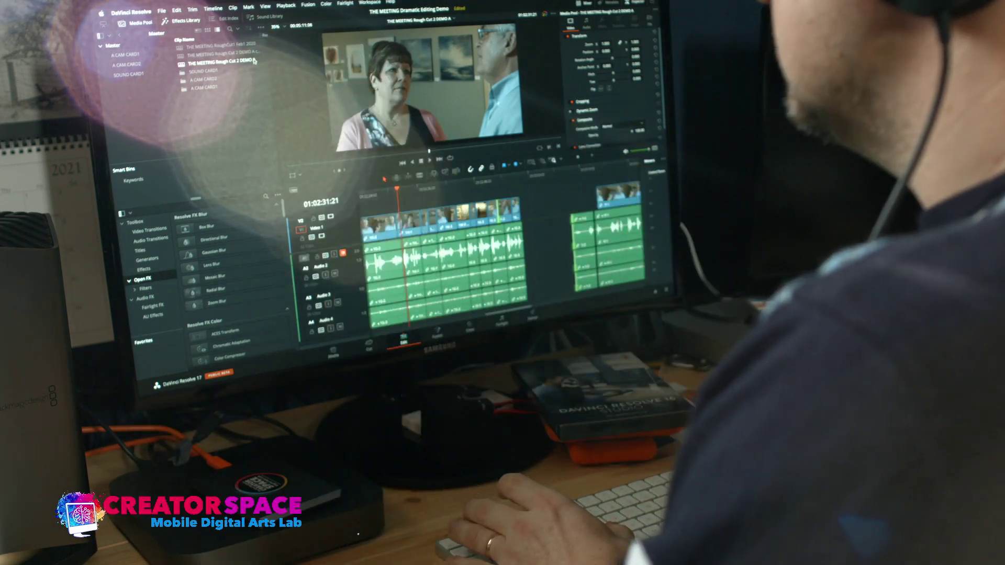
# - Rename the open Rough Cut 2 DEMO A timeline as THE MEETING Rough Cut 3 DEMO B, leaving the copy's name alone
pyautogui.click(237, 62)
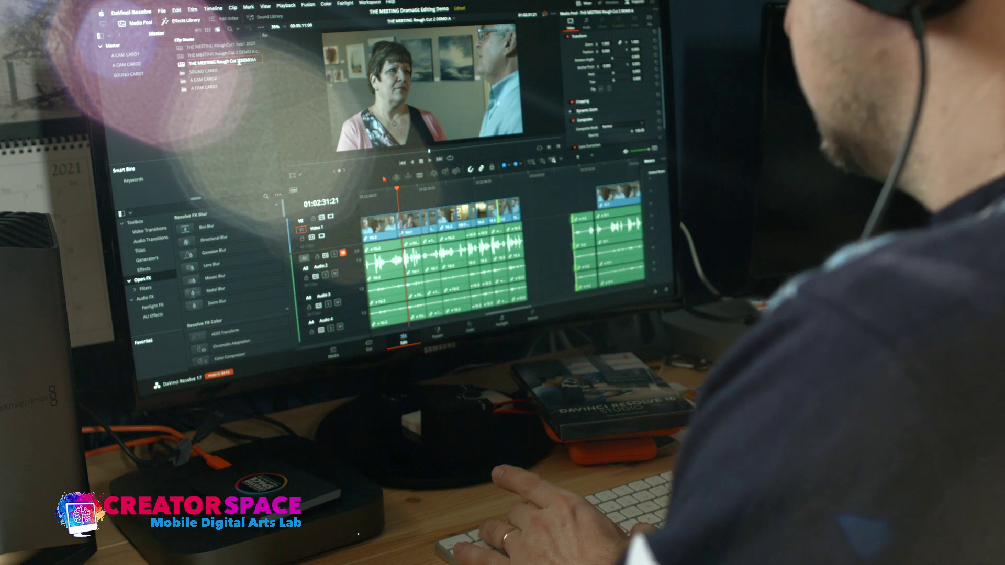
pyautogui.press('BackSpace')
pyautogui.write('3')
pyautogui.press('BackSpace')
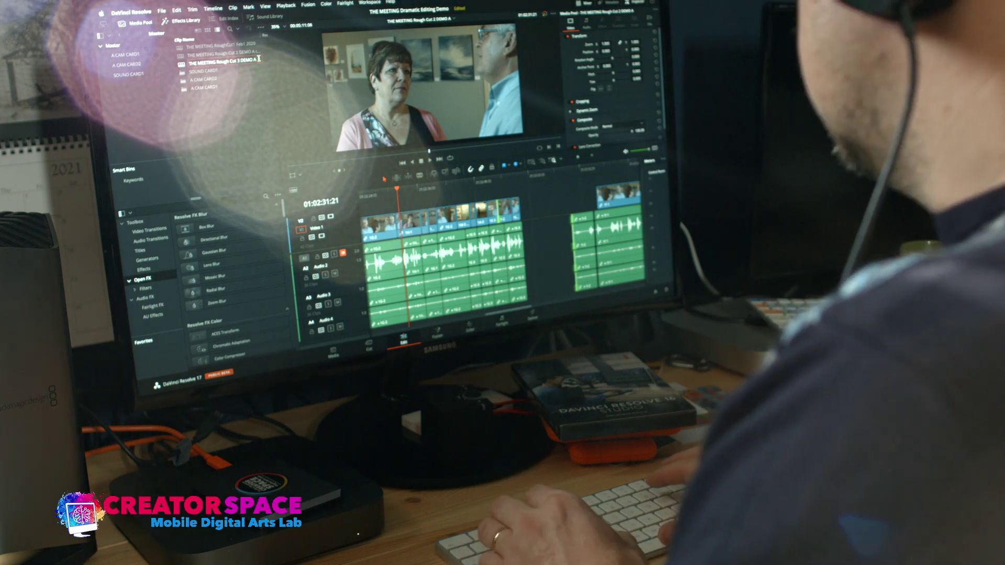
pyautogui.write('B')
pyautogui.press('Return')
pyautogui.click(251, 88)
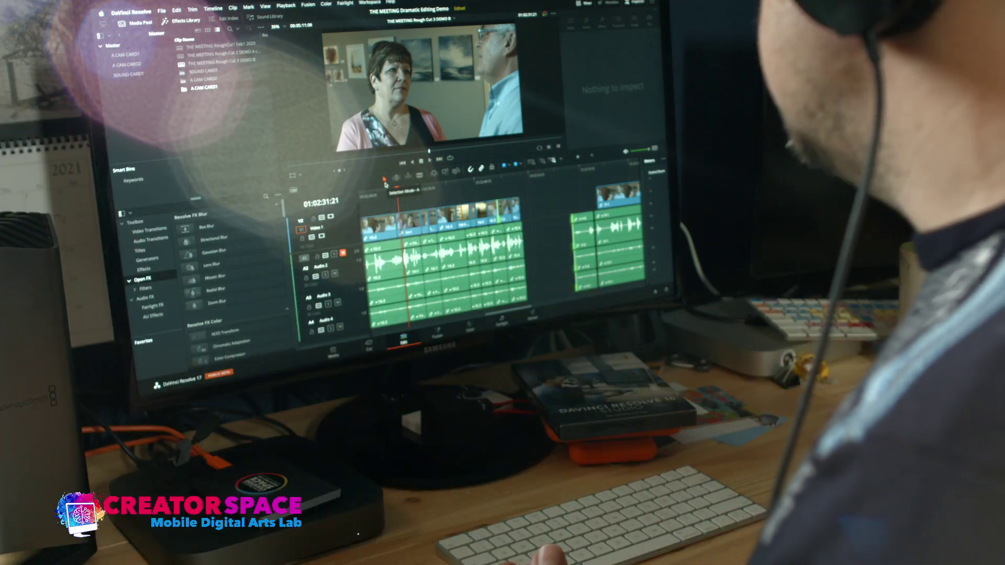
# - Move the 1M-3 Insert picture out into the empty gap, extend 1G-2 and 1E-3 on V1 to fill its place, and play the join
pyautogui.click(427, 187)
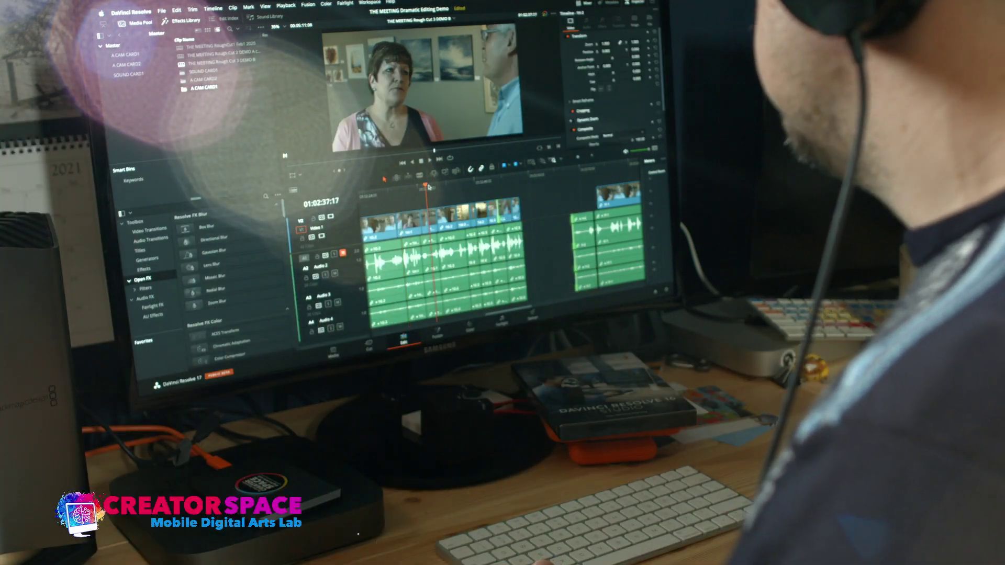
pyautogui.click(457, 184)
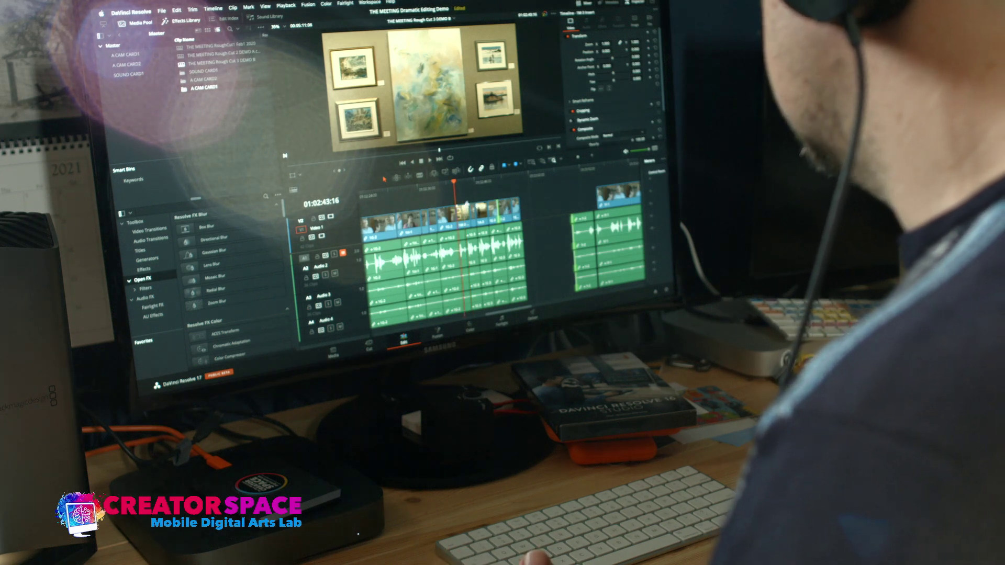
pyautogui.click(467, 183)
pyautogui.moveTo(456, 186); pyautogui.dragTo(465, 185)
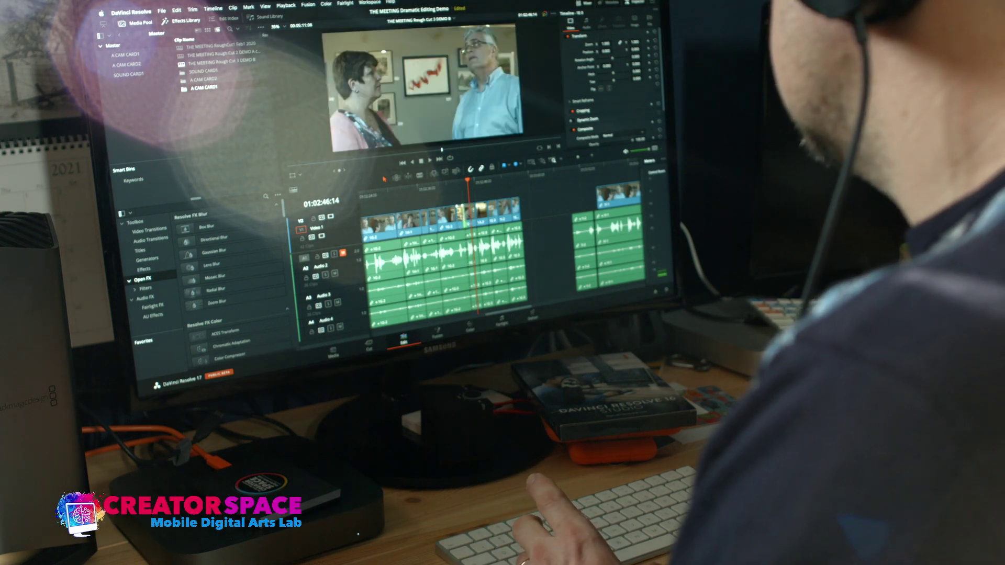
pyautogui.moveTo(471, 209); pyautogui.dragTo(561, 202)
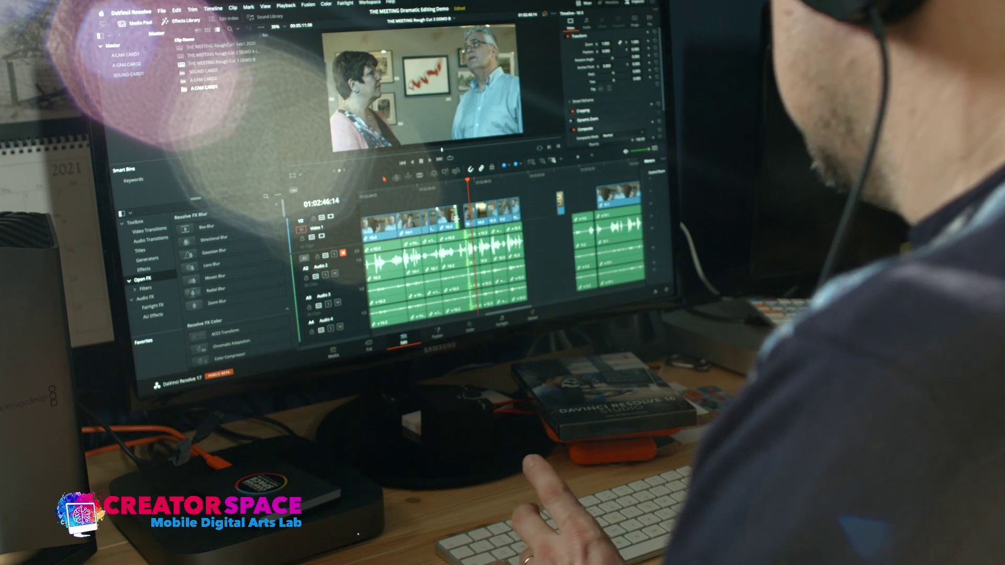
pyautogui.moveTo(457, 219); pyautogui.dragTo(463, 220)
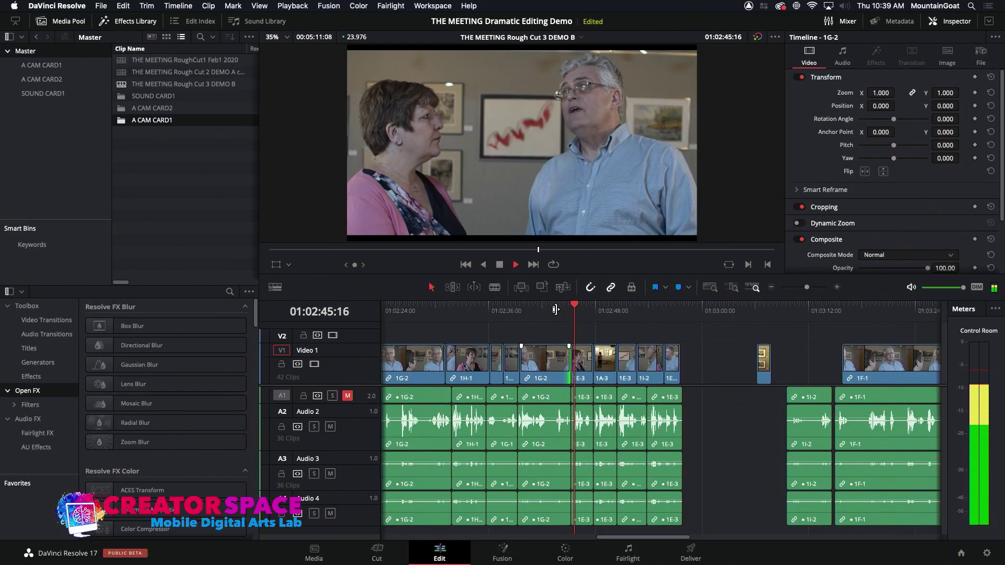
pyautogui.click(556, 311)
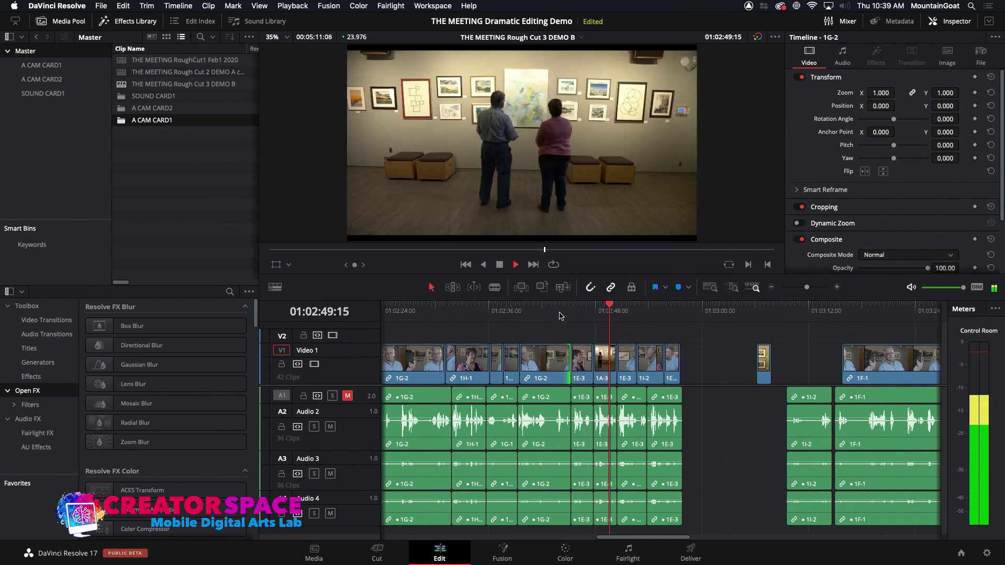
pyautogui.press('space')
# - Review the cuts from 1G-2 through 1E-3 and the 1A-3 wide shot without the painting insert
pyautogui.click(593, 313)
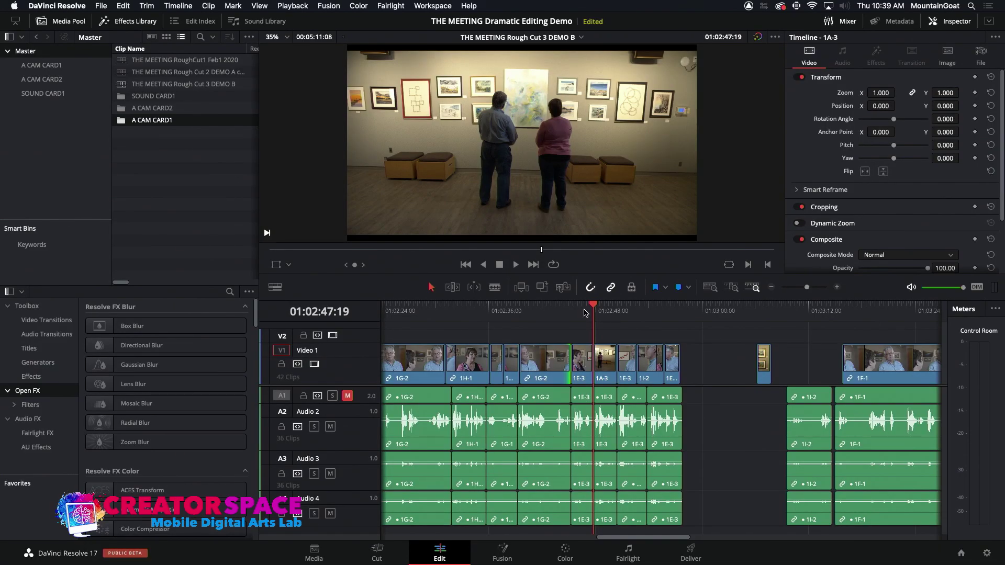
pyautogui.click(764, 313)
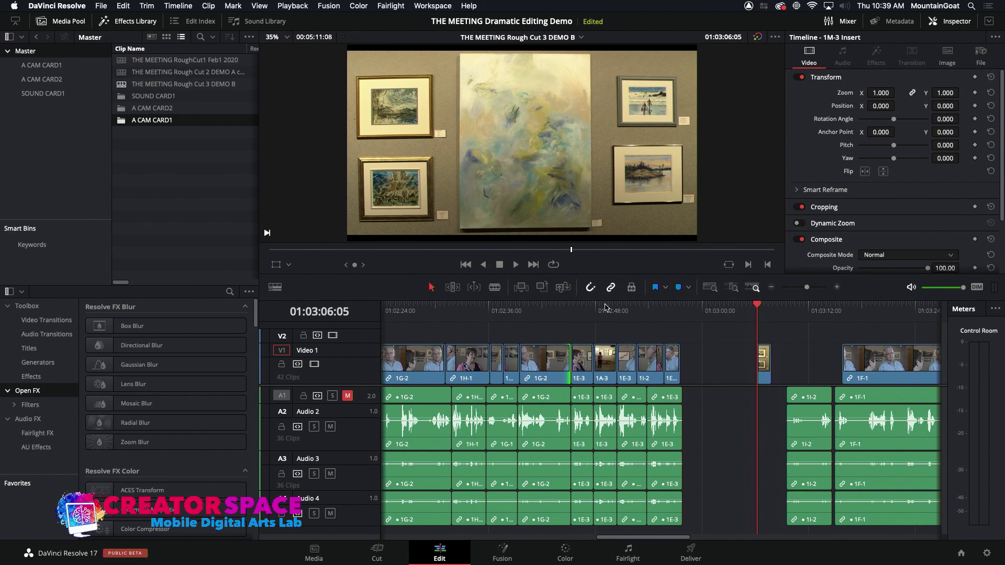
pyautogui.click(559, 313)
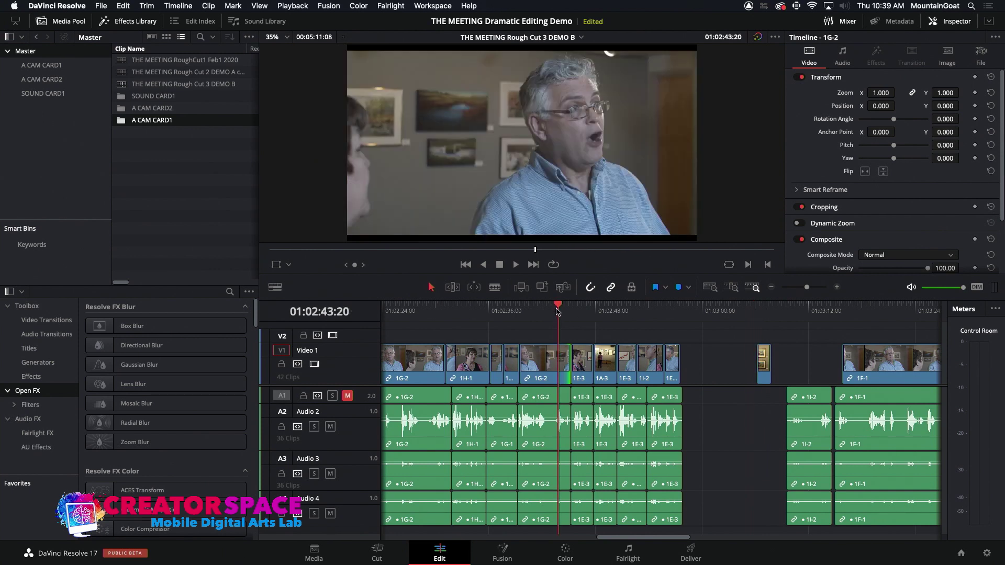
pyautogui.press('space')
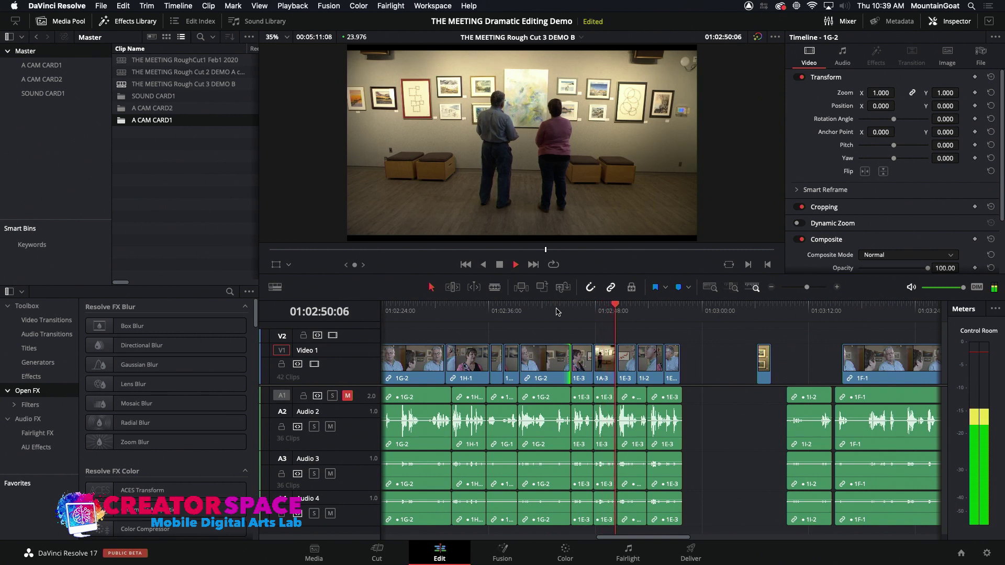
pyautogui.press('space')
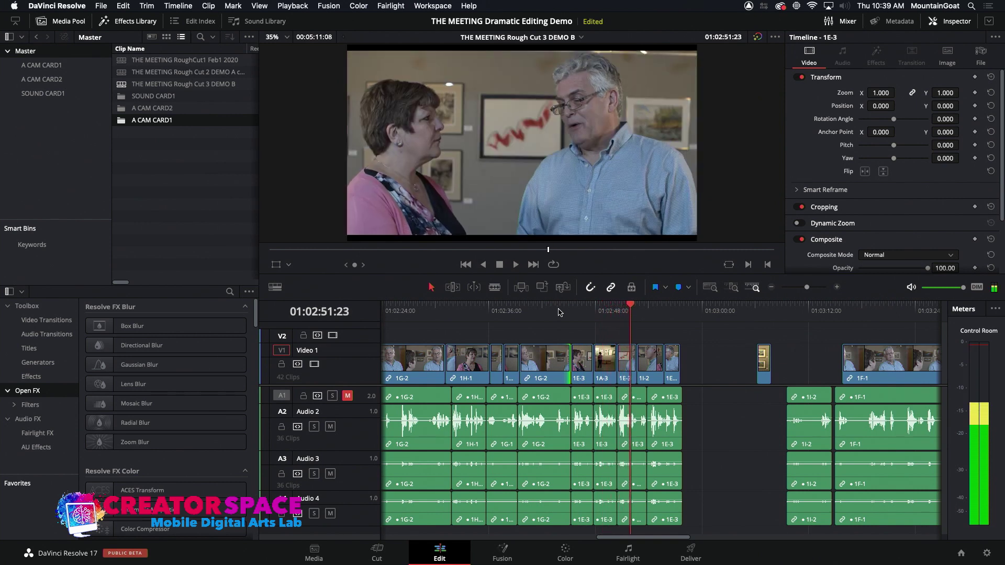
pyautogui.click(621, 310)
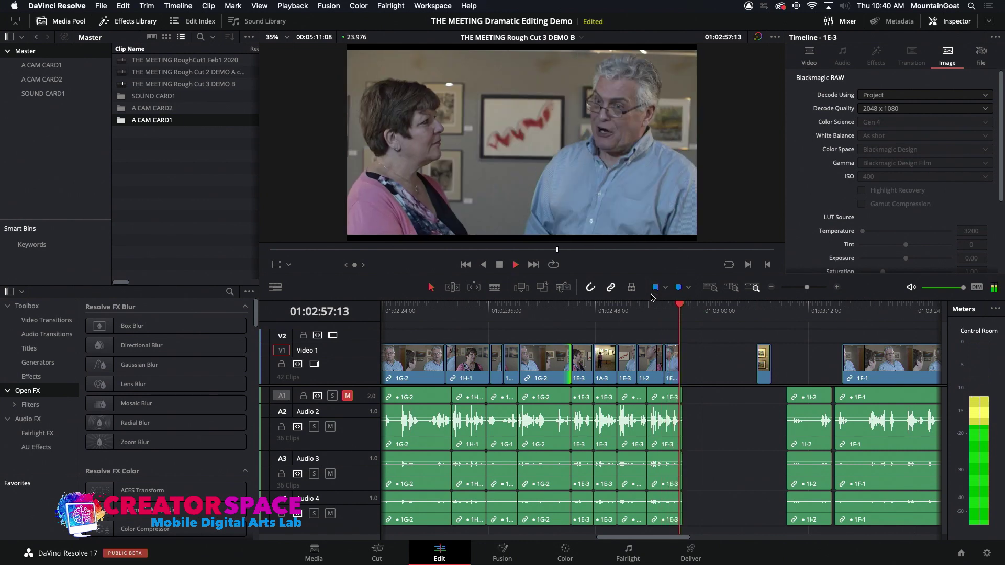
pyautogui.click(550, 309)
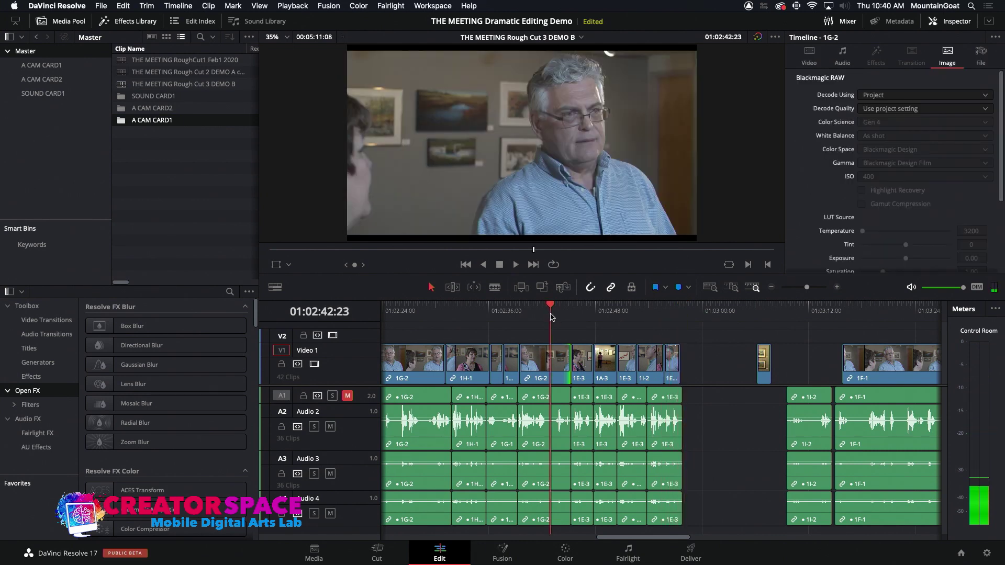
pyautogui.click(504, 309)
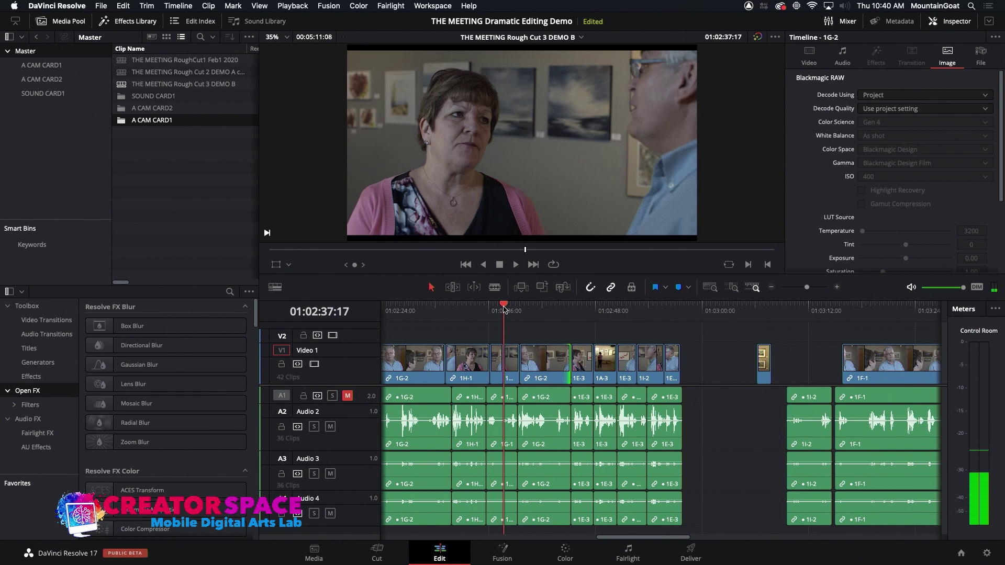
pyautogui.click(550, 309)
pyautogui.press('space')
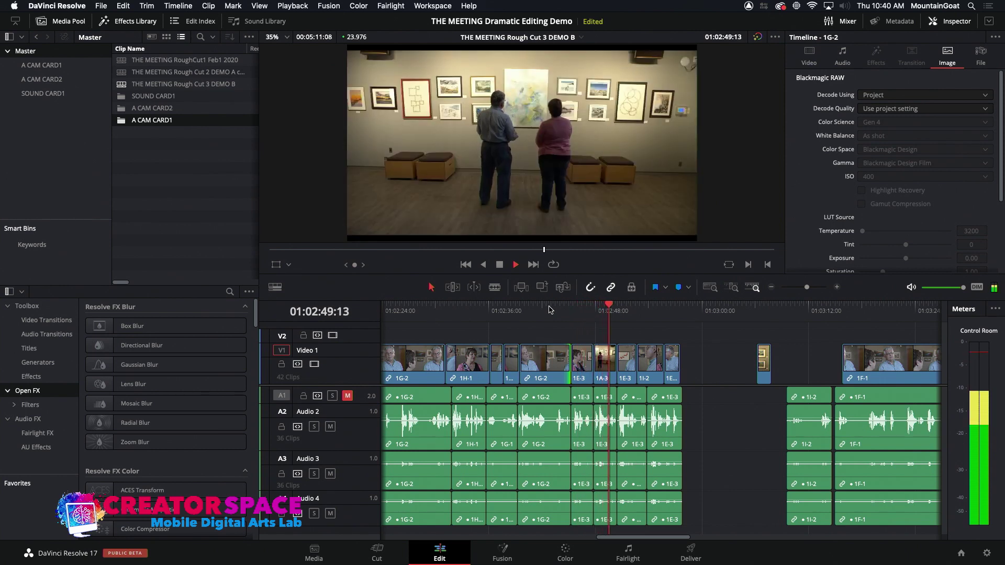
pyautogui.press('space')
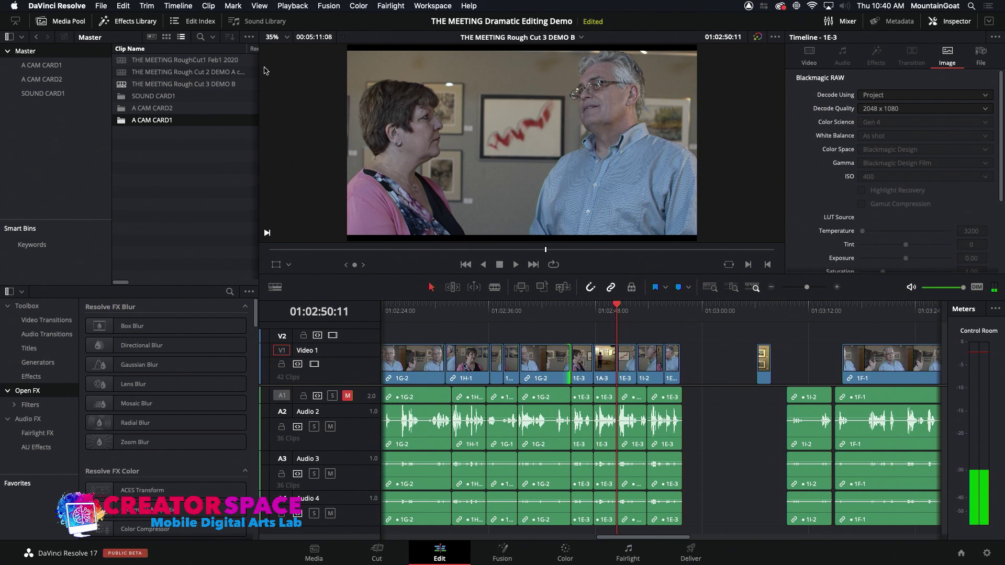
# - Select the Rough Cut 3 DEMO B timeline in the Master bin and play the sequence from 1H-1 at 01:02:31:21
pyautogui.click(125, 84)
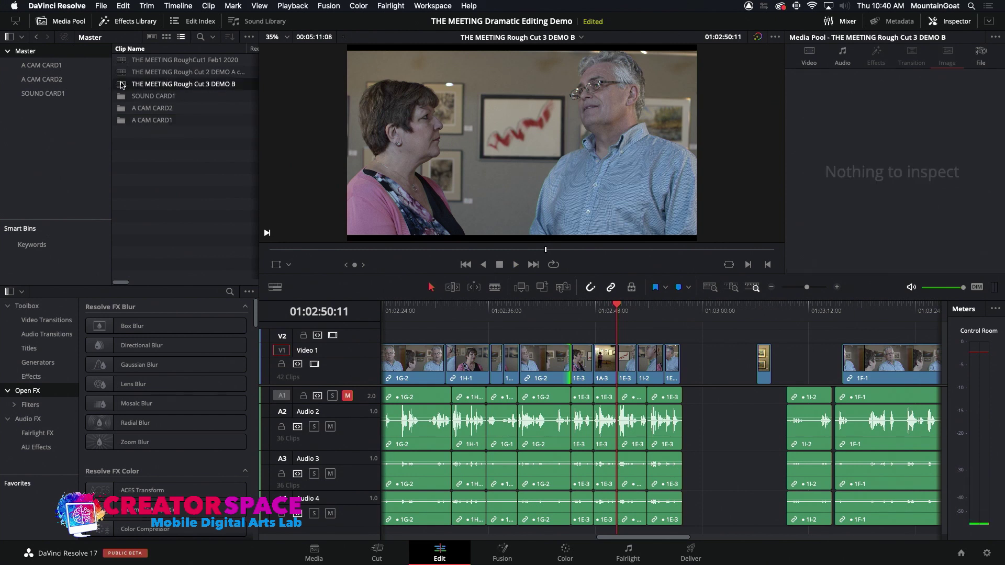
pyautogui.click(528, 314)
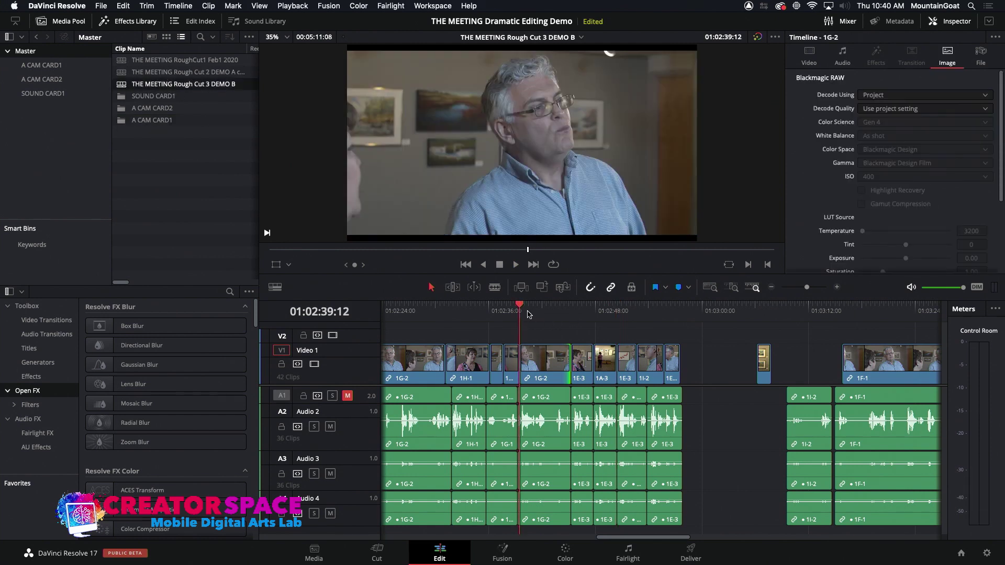
pyautogui.click(475, 316)
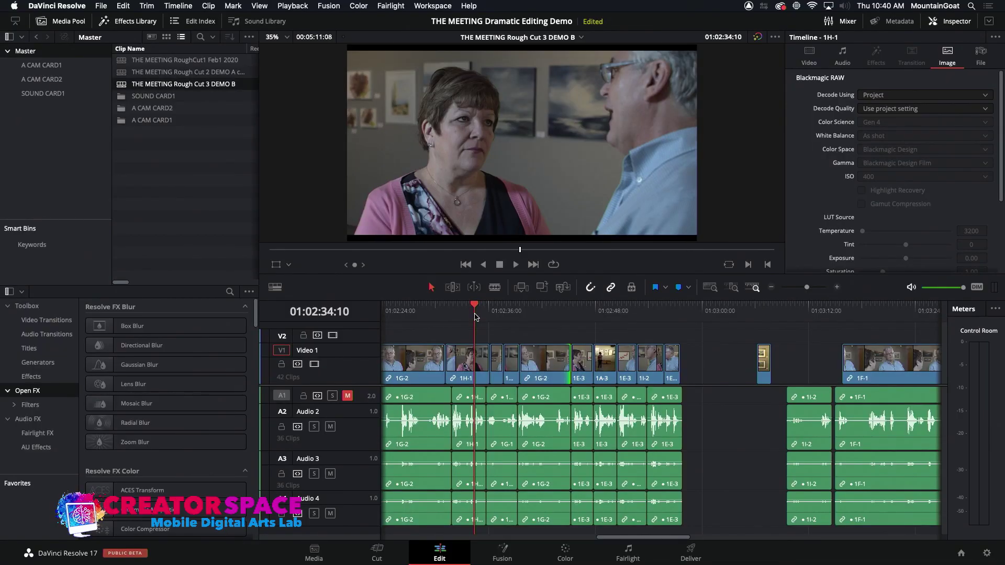
pyautogui.moveTo(476, 317); pyautogui.dragTo(456, 316)
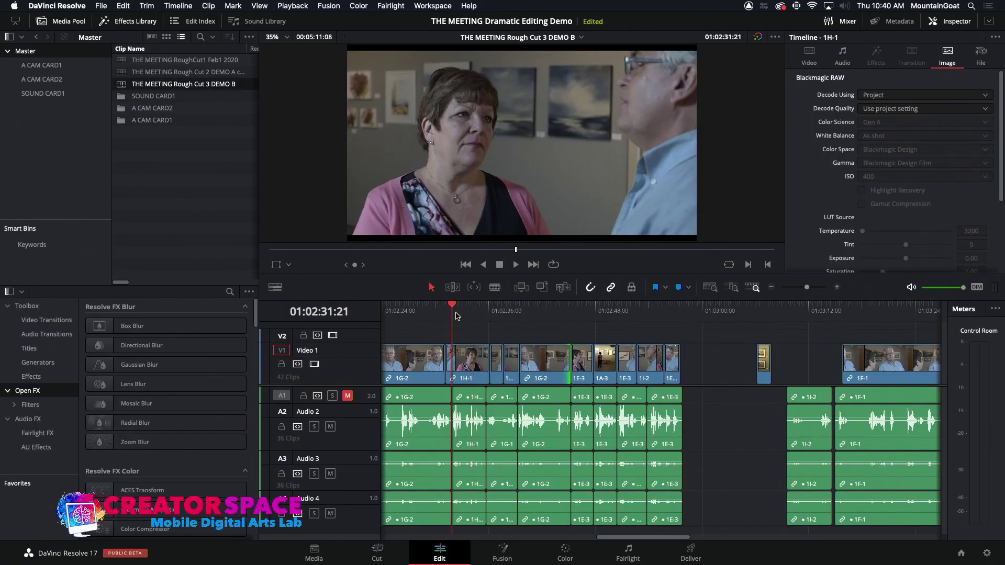
pyautogui.press('space')
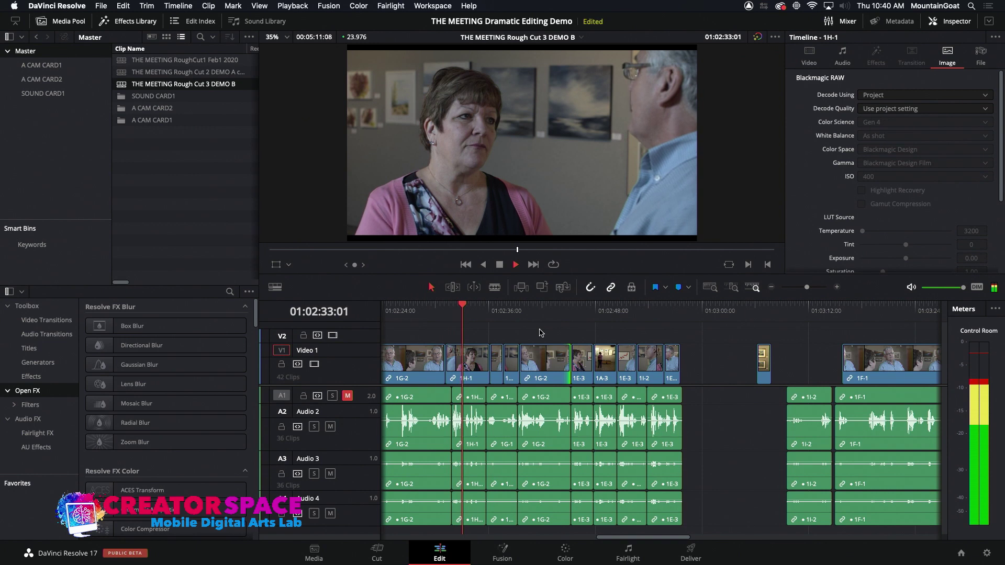
# - Select the clips from 1H-1 onward through the last 1E-3 and shift them 04:11 later, opening a gap after 1G-2
pyautogui.press('space')
pyautogui.moveTo(460, 333); pyautogui.dragTo(663, 515)
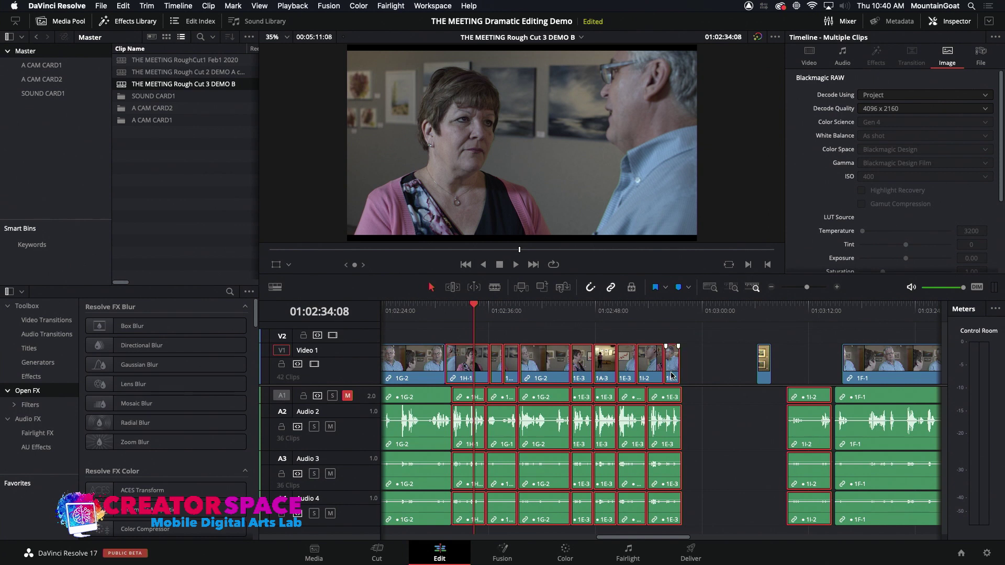
pyautogui.moveTo(467, 368); pyautogui.dragTo(505, 372)
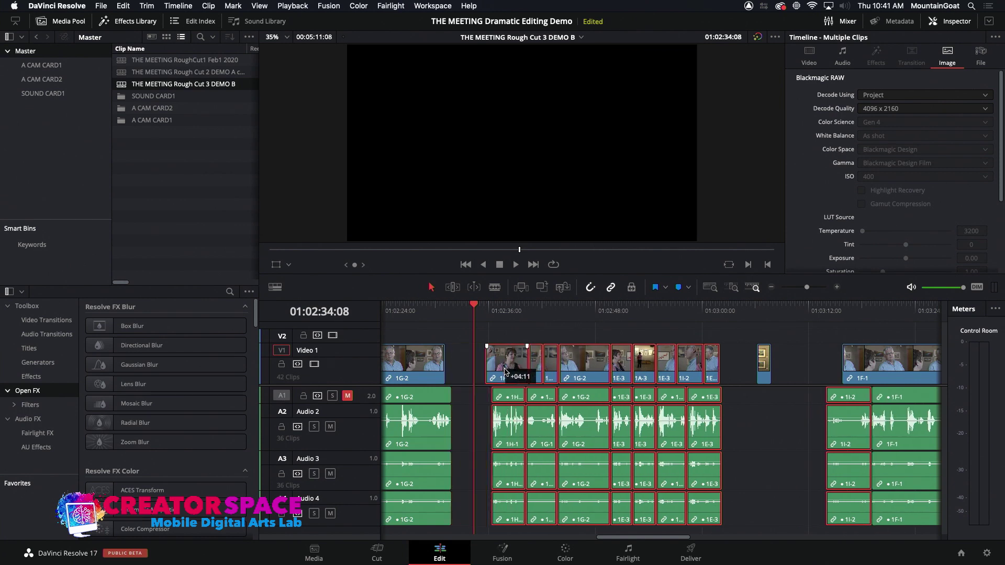
pyautogui.click(510, 314)
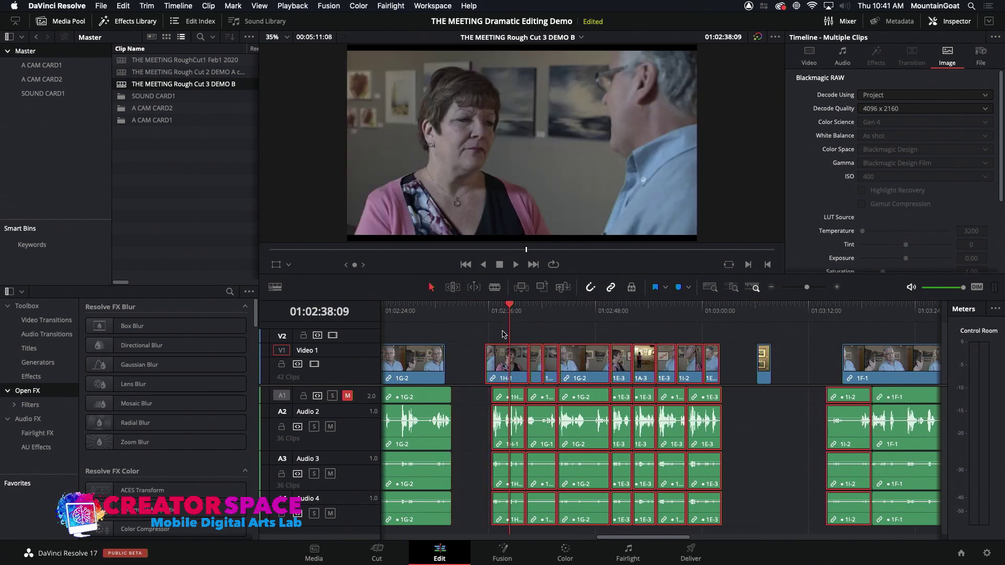
# - Nudge 1H-1 earlier with its audio, extend its picture to meet 1G-1, and play the join
pyautogui.click(499, 372)
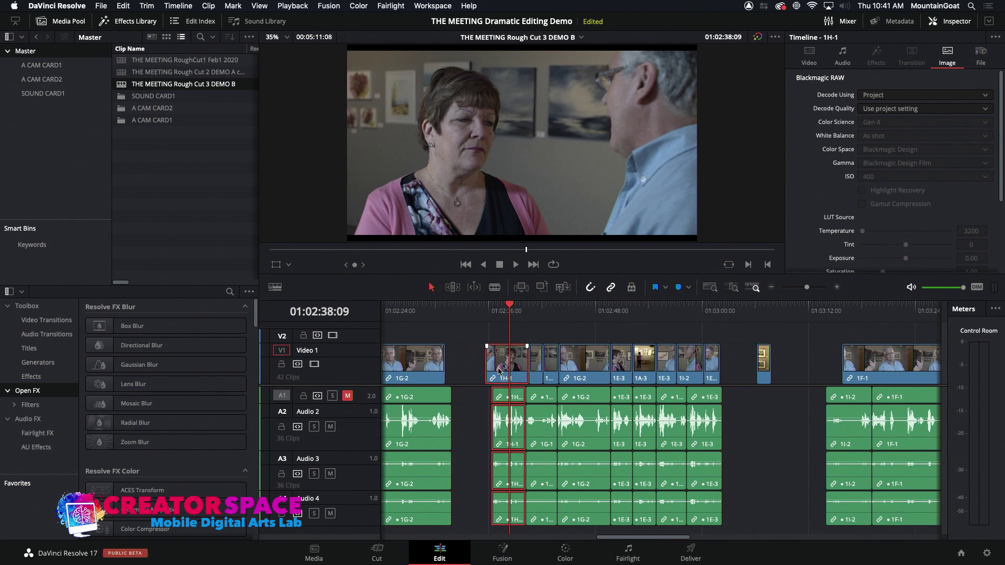
pyautogui.press(',')
pyautogui.press(',')
pyautogui.press(',')
pyautogui.press(',')
pyautogui.press(',')
pyautogui.press(',')
pyautogui.press(',')
pyautogui.press(',')
pyautogui.press(',')
pyautogui.press(',')
pyautogui.press(',')
pyautogui.press(',')
pyautogui.press(',')
pyautogui.press(',')
pyautogui.press(',')
pyautogui.press(',')
pyautogui.press(',')
pyautogui.press(',')
pyautogui.press(',')
pyautogui.press(',')
pyautogui.press(',')
pyautogui.press(',')
pyautogui.press(',')
pyautogui.press(',')
pyautogui.press(',')
pyautogui.press(',')
pyautogui.press(',')
pyautogui.press(',')
pyautogui.press(',')
pyautogui.press(',')
pyautogui.press(',')
pyautogui.press(',')
pyautogui.click(514, 369)
pyautogui.moveTo(516, 369); pyautogui.dragTo(532, 367)
pyautogui.click(477, 312)
pyautogui.press('space')
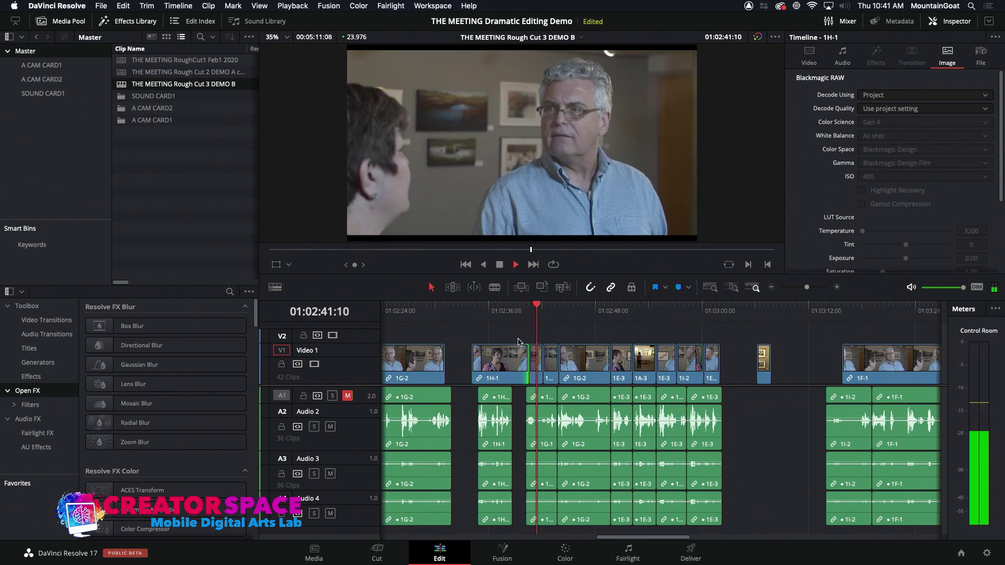
pyautogui.press('space')
# - Nudge 1G-1 slightly earlier so that it overlaps the end of 1H-1's picture
pyautogui.click(534, 371)
pyautogui.hotkey('shift', ',')
pyautogui.hotkey('shift', ',')
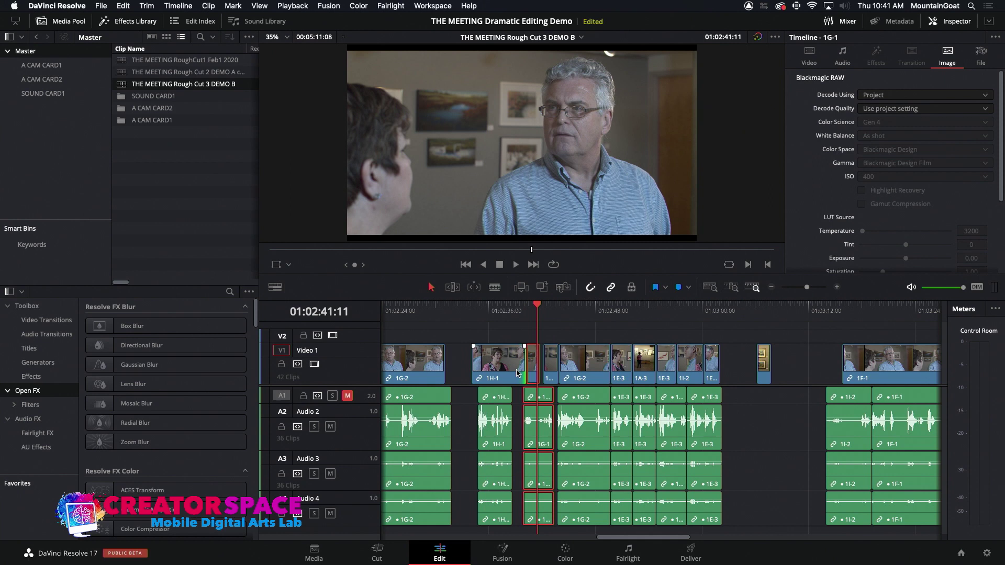
# - Move 1H-1 back close to 1G-2 and shift the clips from 1G-1 onward later to open a gap after 1H-1
pyautogui.moveTo(509, 375)
pyautogui.mouseDown()
pyautogui.moveTo(495, 375)
pyautogui.moveTo(509, 375)
pyautogui.mouseUp()
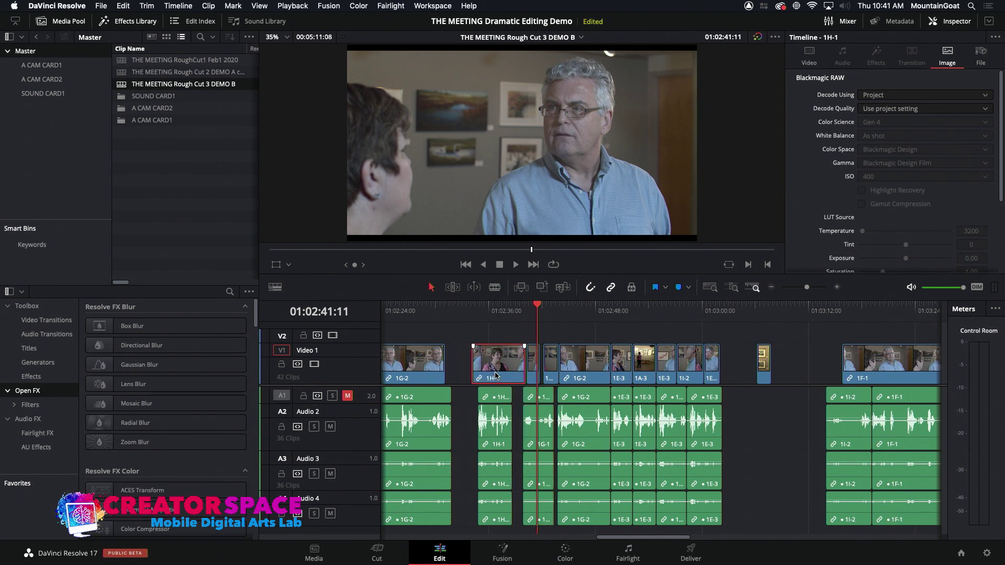
pyautogui.moveTo(461, 334); pyautogui.dragTo(505, 473)
pyautogui.moveTo(486, 364); pyautogui.dragTo(462, 363)
pyautogui.click(515, 341)
pyautogui.moveTo(515, 341); pyautogui.dragTo(712, 505)
pyautogui.moveTo(542, 512); pyautogui.dragTo(569, 511)
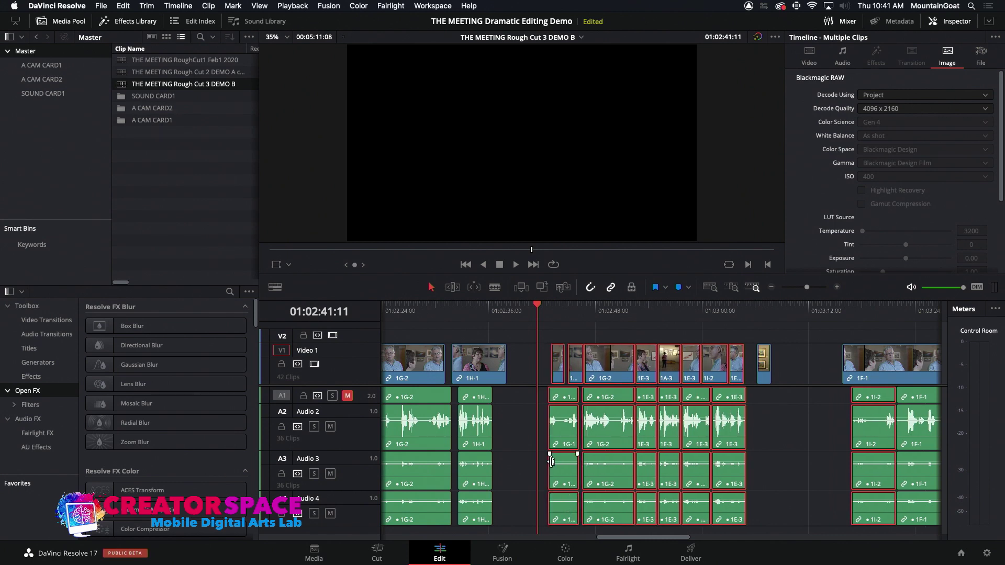
# - Load the 1A-3 wide shot from A CAM CARD1 and re-mark a 02:04 range of the couple facing the painting, ending at 22:07:15:11
pyautogui.doubleClick(121, 121)
pyautogui.scroll(-5, 131, 246)
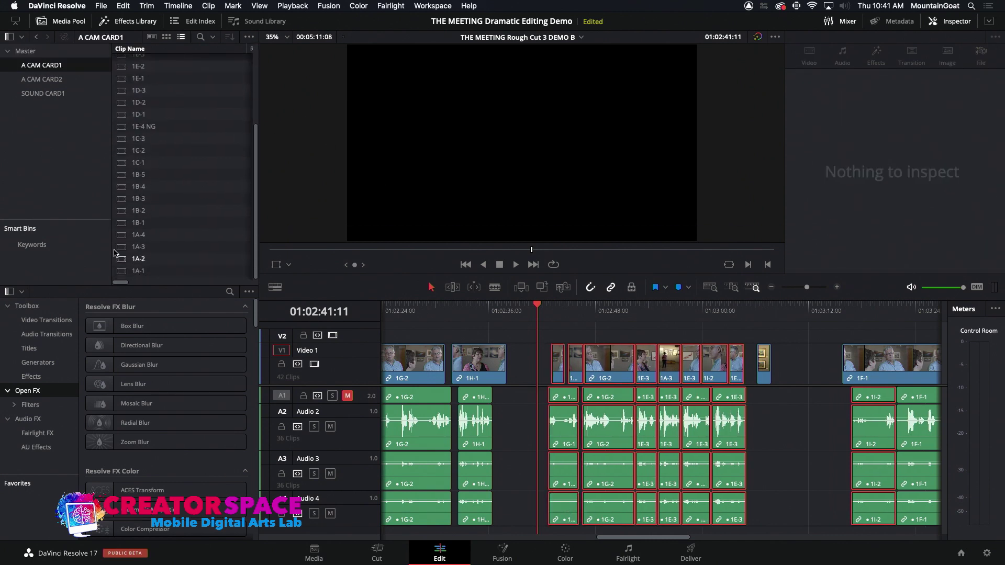
pyautogui.doubleClick(119, 247)
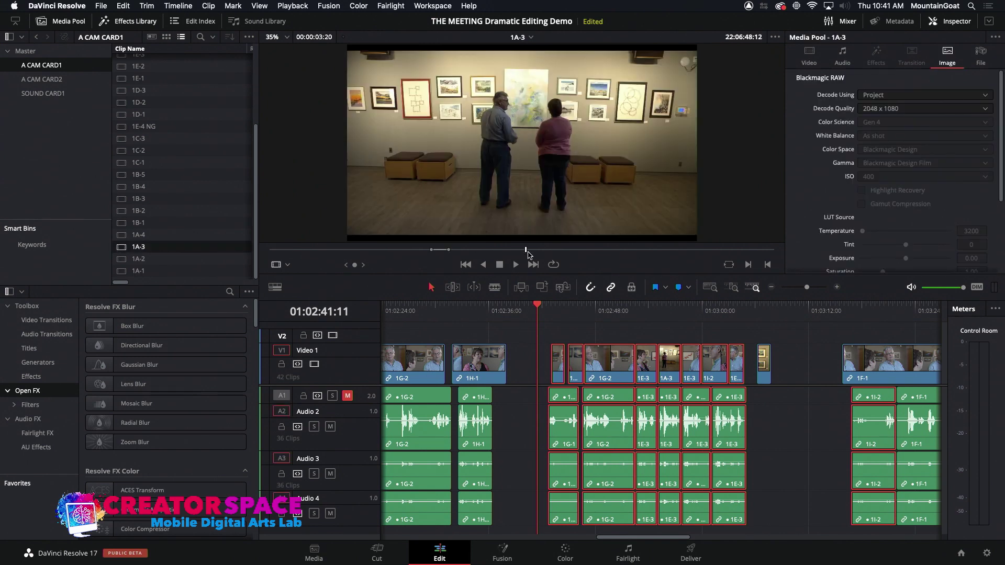
pyautogui.press('space')
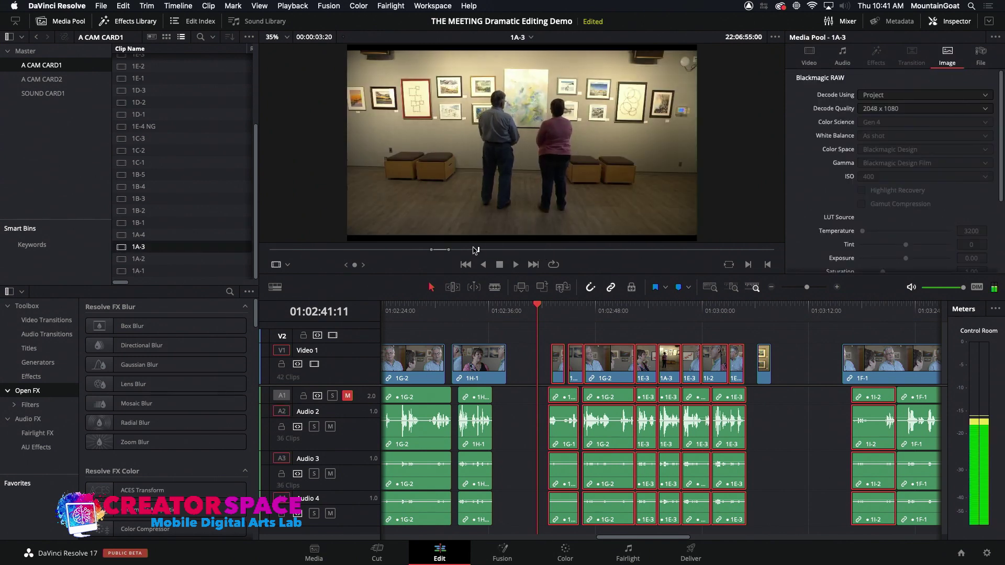
pyautogui.click(376, 250)
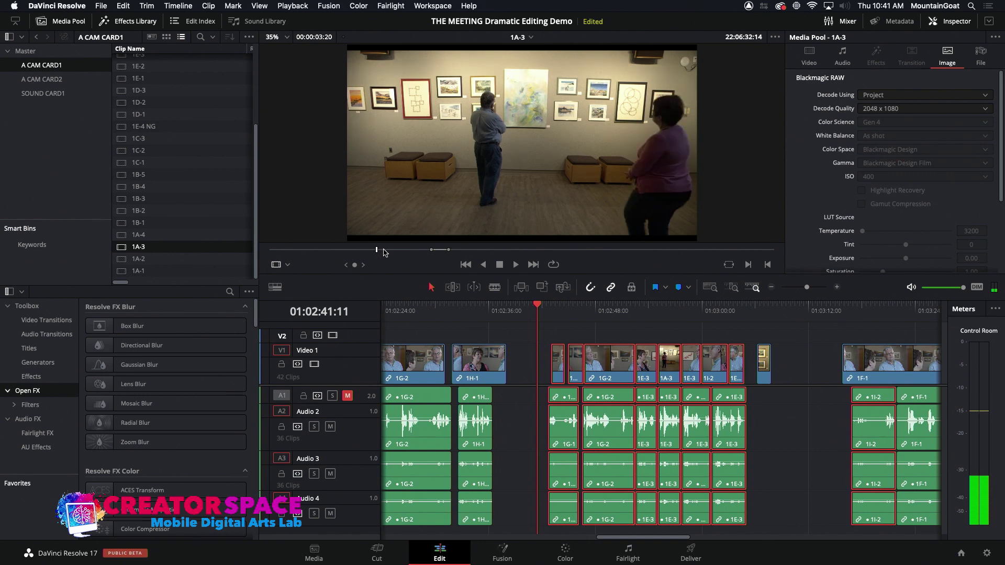
pyautogui.click(566, 251)
pyautogui.moveTo(566, 259); pyautogui.dragTo(552, 258)
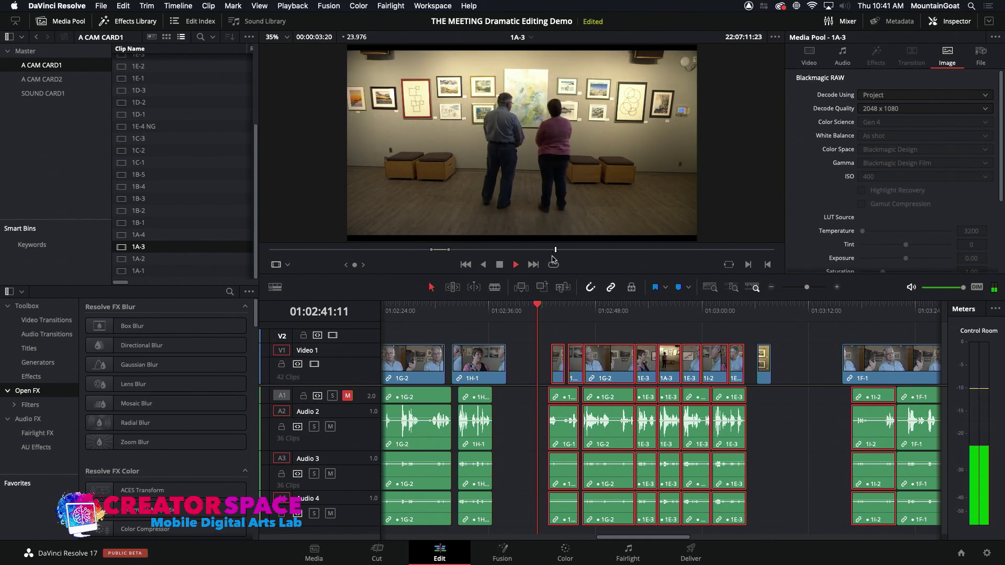
pyautogui.hotkey('alt', 'x')
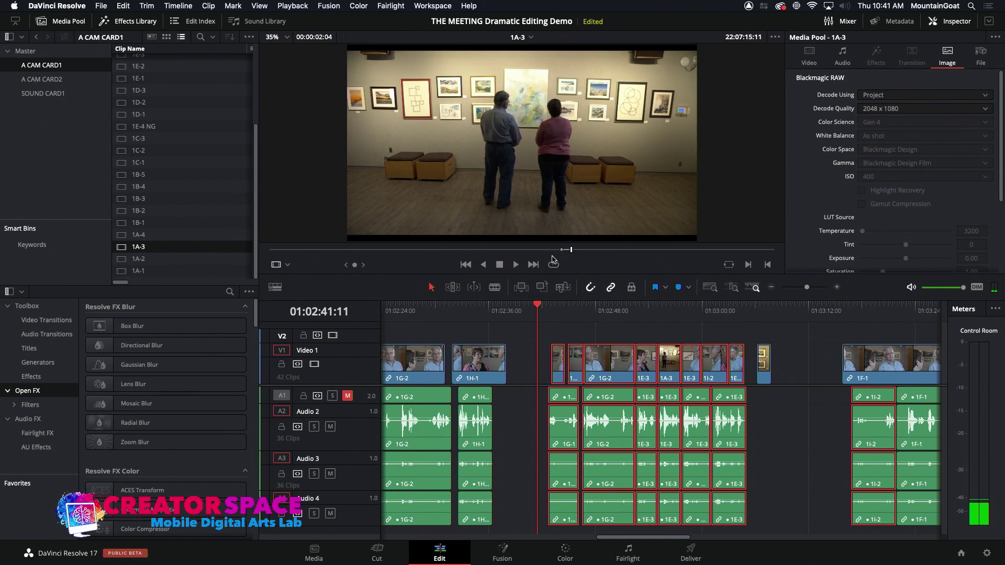
# - Overwrite the marked 1A-3 shot, picture only, onto V1 after 1H-1 at 01:02:38:01, and play the cut
pyautogui.click(506, 313)
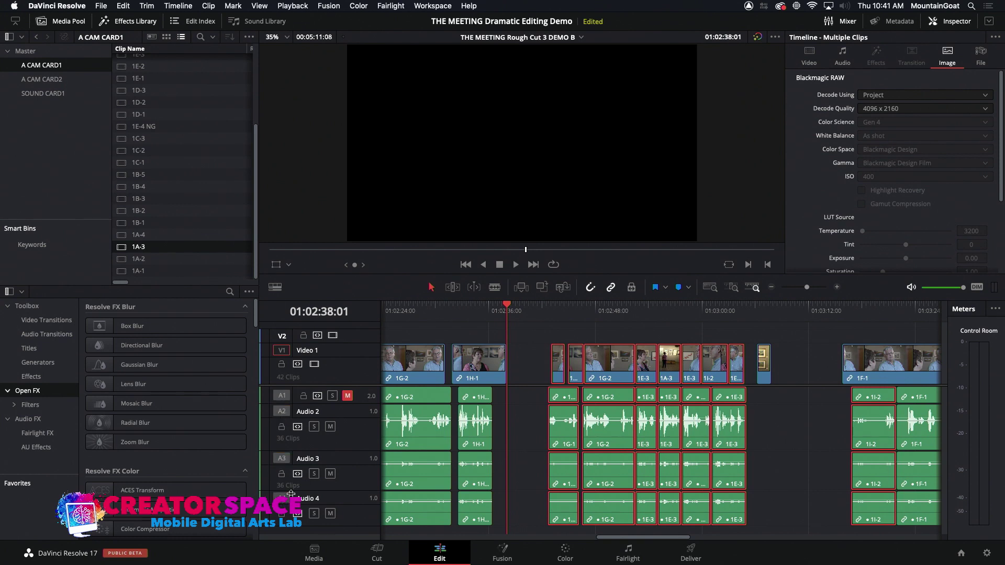
pyautogui.click(543, 287)
pyautogui.click(458, 311)
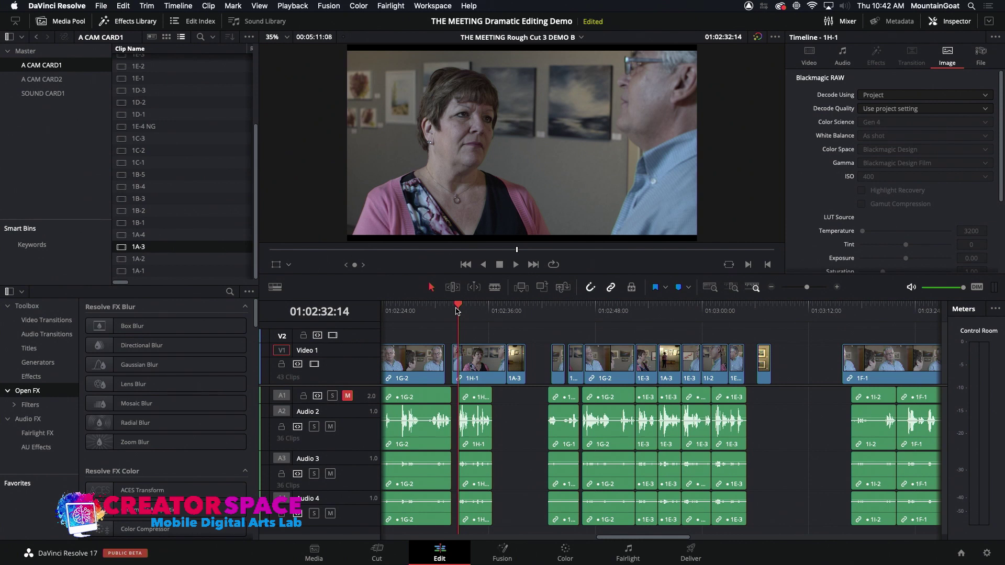
pyautogui.press('space')
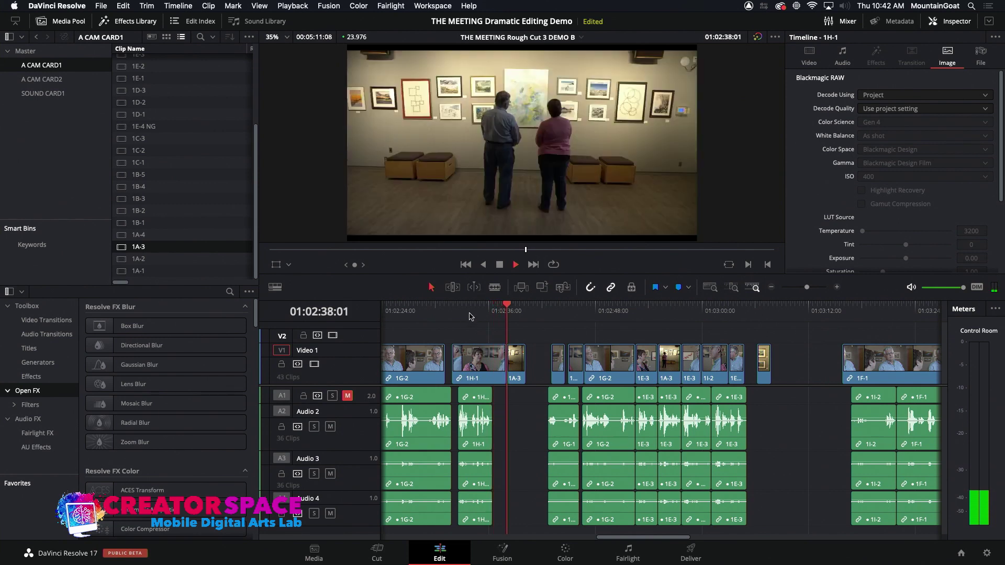
pyautogui.click(494, 311)
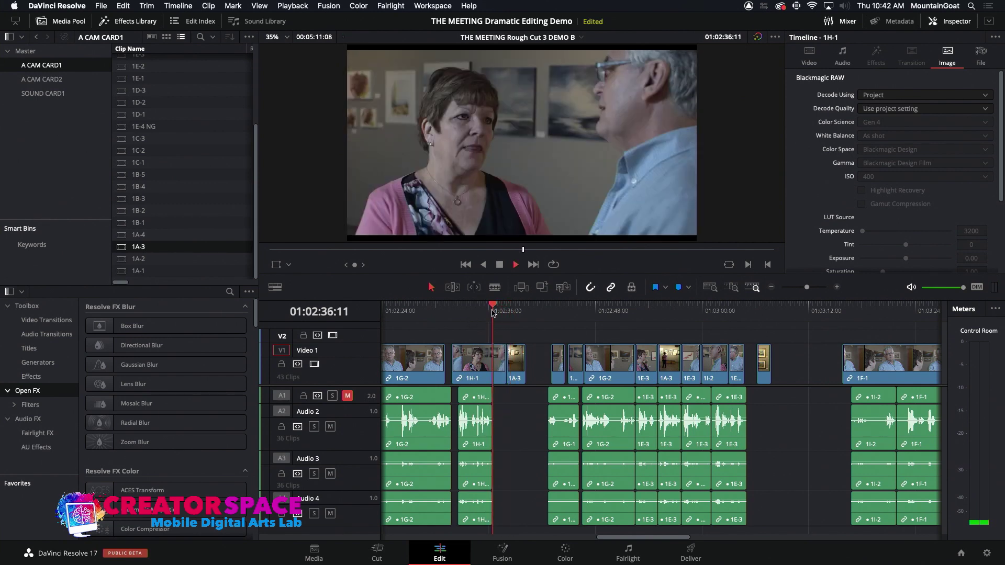
pyautogui.press('space')
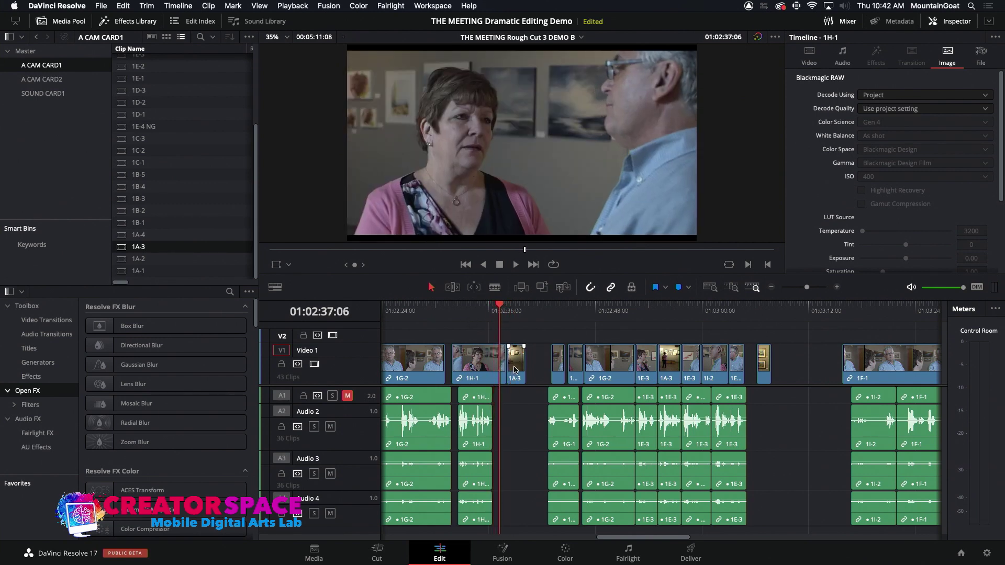
# - Pull the start of 1A-3 back to 01:02:37:06, move 1G-1 up against its end, and play the sequence
pyautogui.moveTo(515, 370)
pyautogui.mouseDown()
pyautogui.moveTo(504, 369)
pyautogui.moveTo(526, 366)
pyautogui.mouseUp()
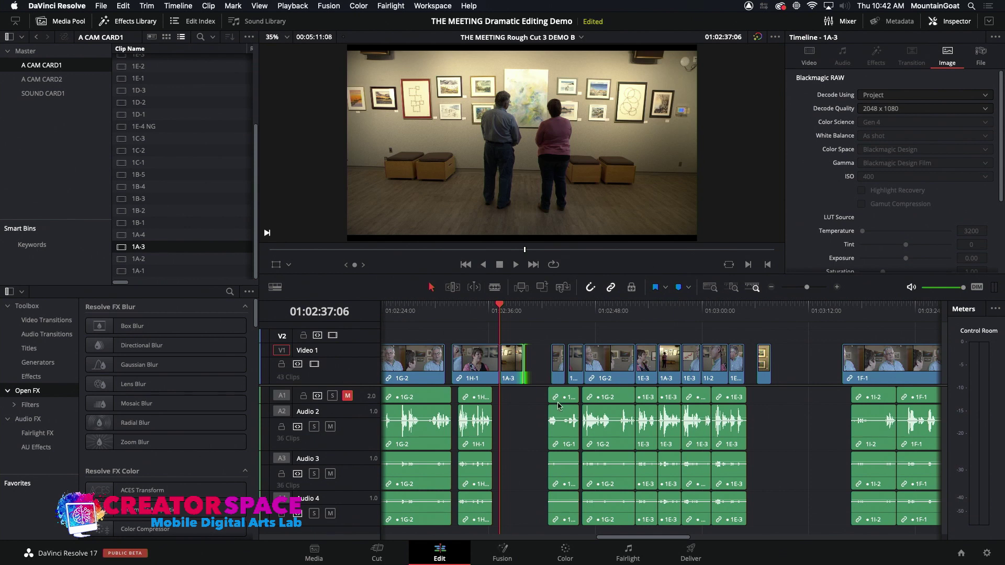
pyautogui.moveTo(559, 398); pyautogui.dragTo(525, 395)
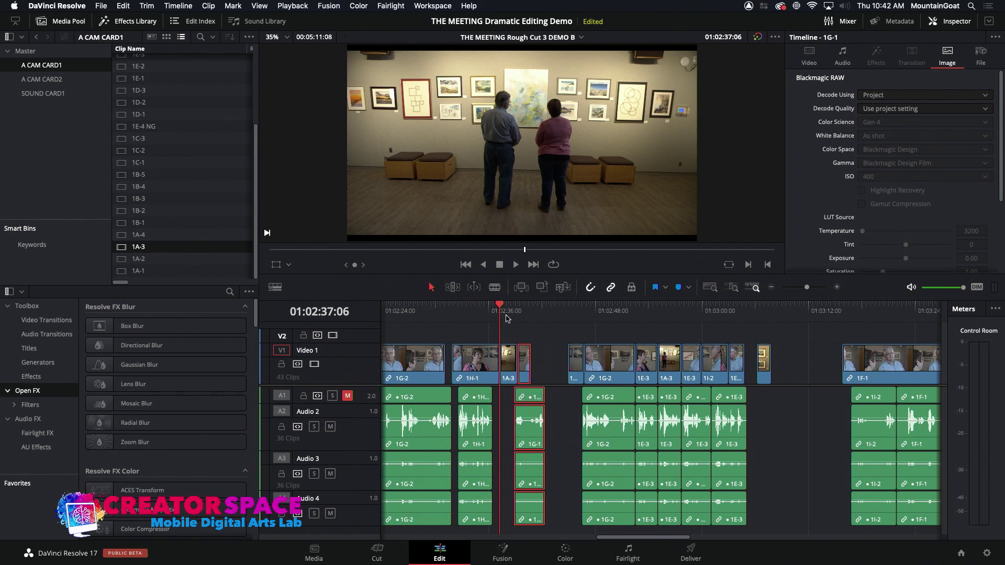
pyautogui.click(474, 315)
pyautogui.press('space')
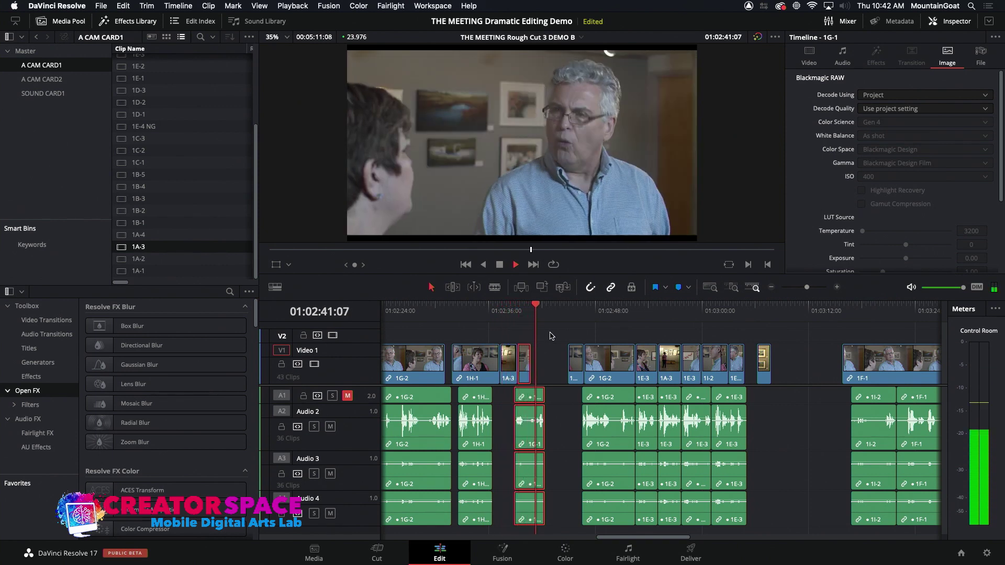
pyautogui.press('space')
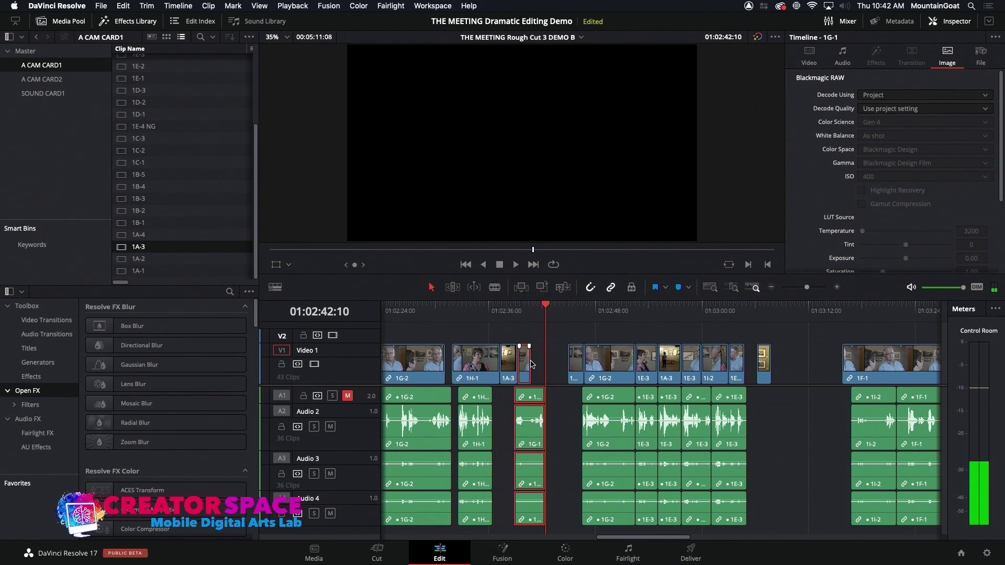
# - Extend 1G-1's picture on V1 so it ends together with its audio at about 01:02:42:10
pyautogui.click(532, 364)
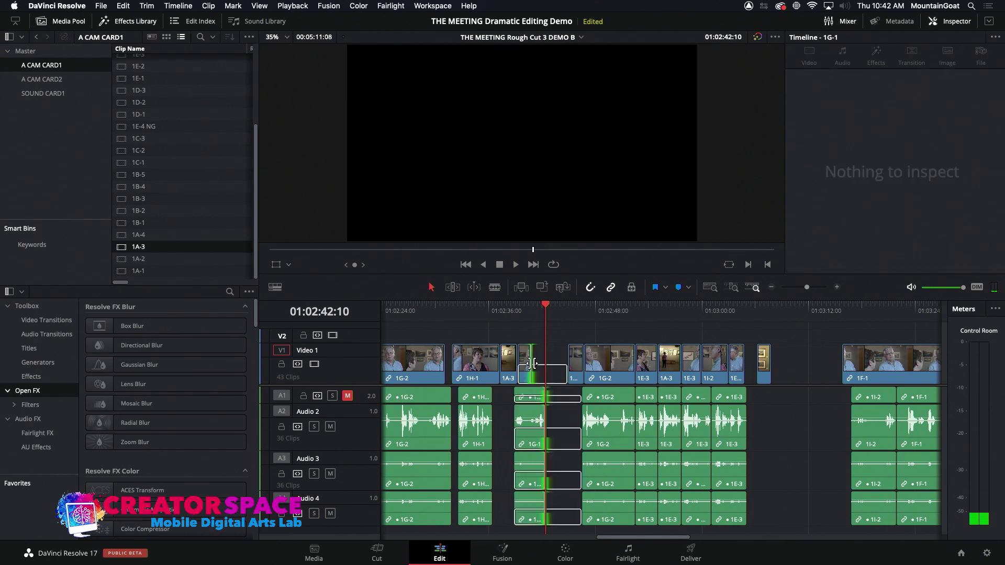
pyautogui.moveTo(532, 363); pyautogui.dragTo(538, 368)
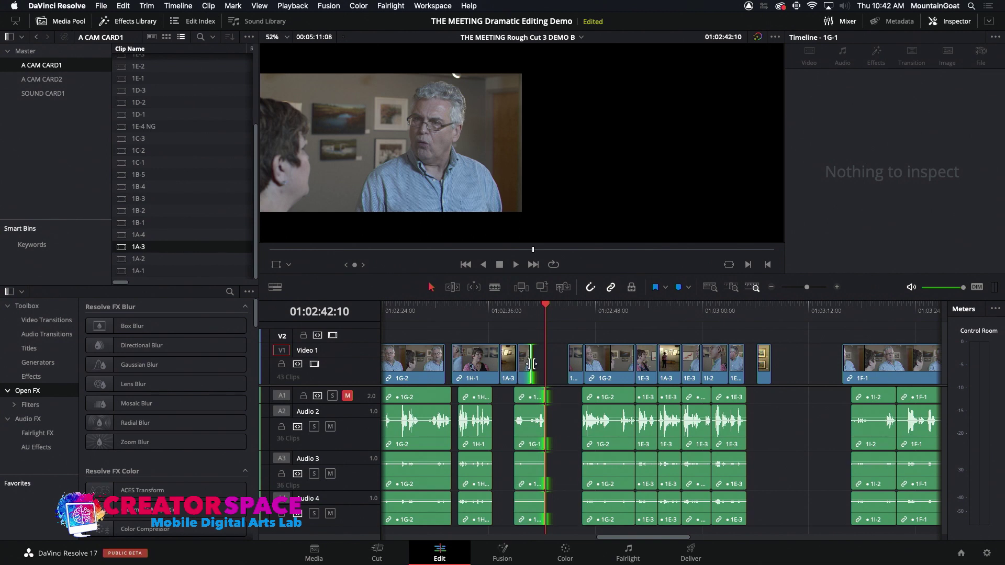
pyautogui.click(532, 365)
pyautogui.click(532, 364)
pyautogui.moveTo(531, 364); pyautogui.dragTo(545, 365)
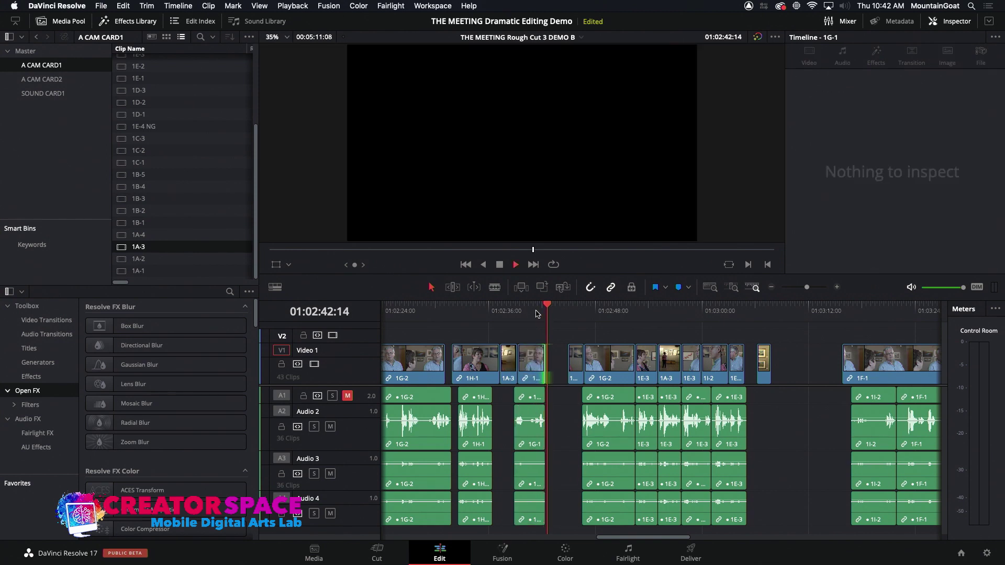
pyautogui.press('space')
# - Move the 1H-2 reaction shot up against the end of 1G-1 and play the join
pyautogui.moveTo(574, 365); pyautogui.dragTo(549, 366)
pyautogui.click(541, 312)
pyautogui.press('space')
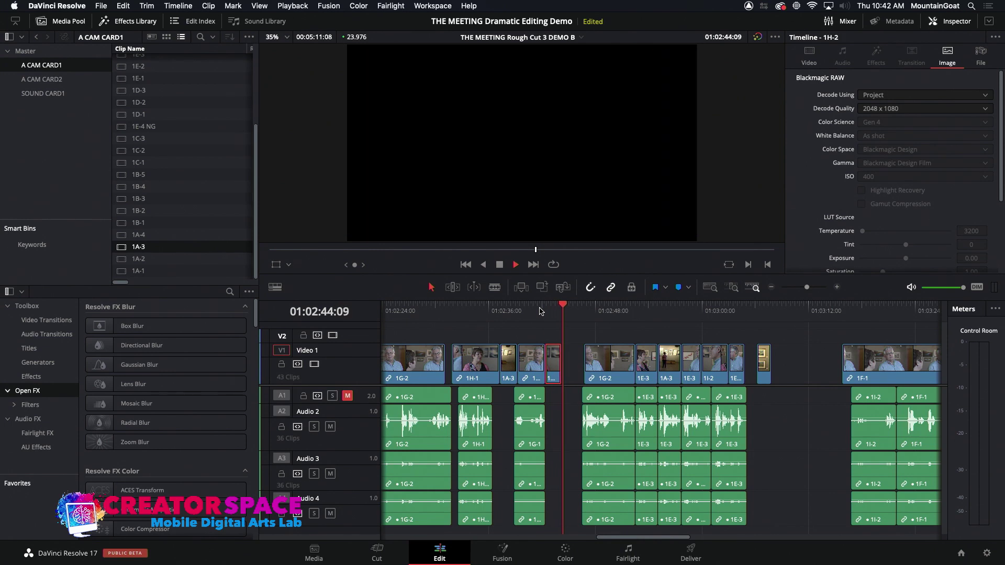
pyautogui.press('space')
# - Shorten the 1H-2 reaction shot while keeping it against 1G-1, and replay the cut up to 01:02:43:04
pyautogui.moveTo(560, 363)
pyautogui.mouseDown()
pyautogui.moveTo(576, 362)
pyautogui.moveTo(553, 369)
pyautogui.mouseUp()
pyautogui.click(553, 362)
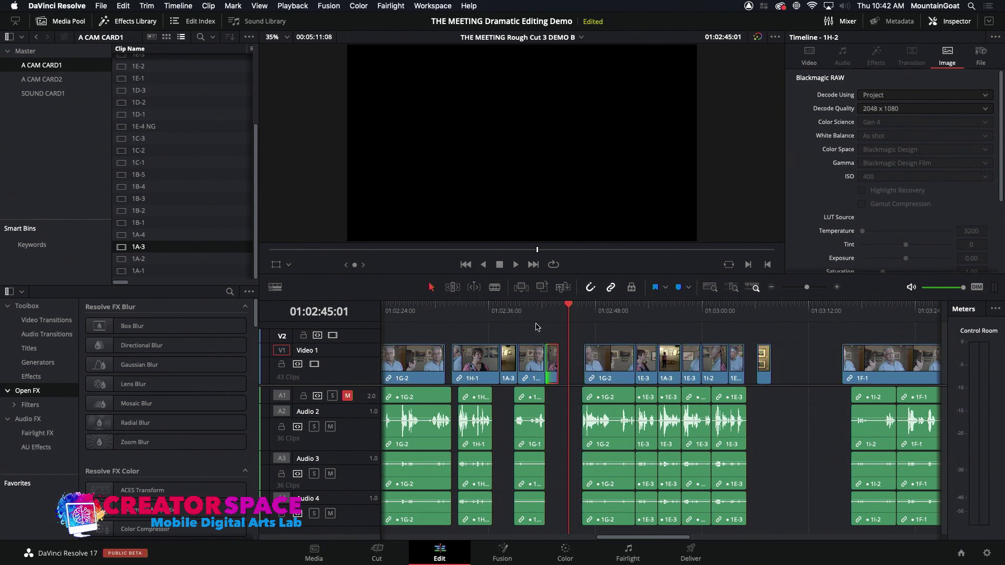
pyautogui.click(537, 312)
pyautogui.press('space')
pyautogui.click(531, 313)
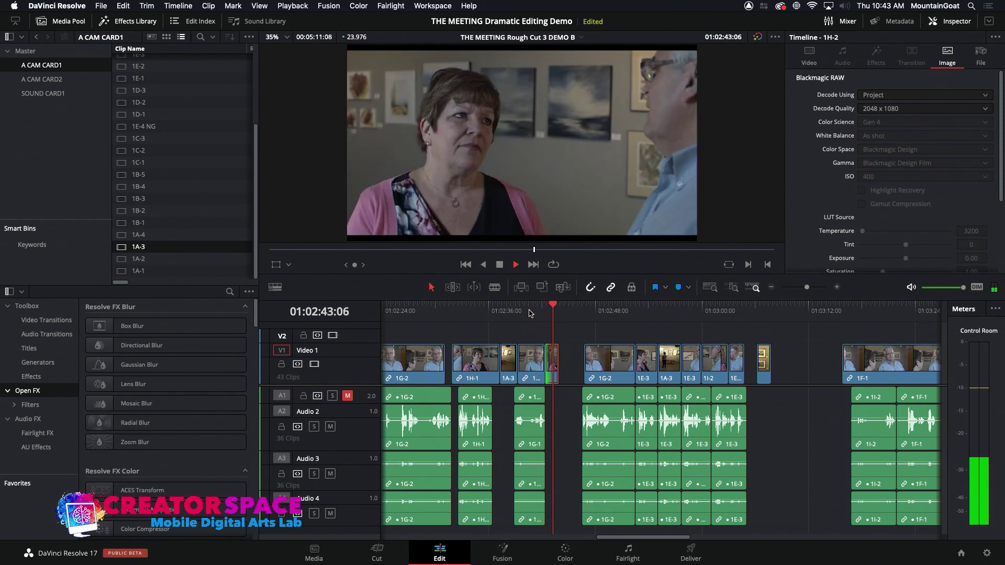
pyautogui.press('space')
pyautogui.click(546, 312)
pyautogui.press('space')
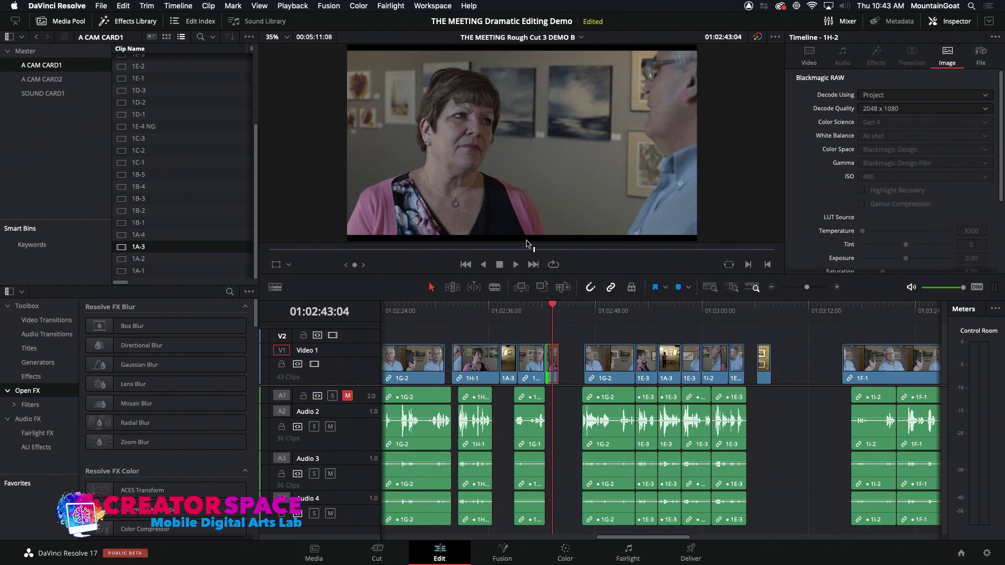
# - Load 1A-2 from A CAM CARD1 and look through it for another wide shot of the couple
pyautogui.click(124, 259)
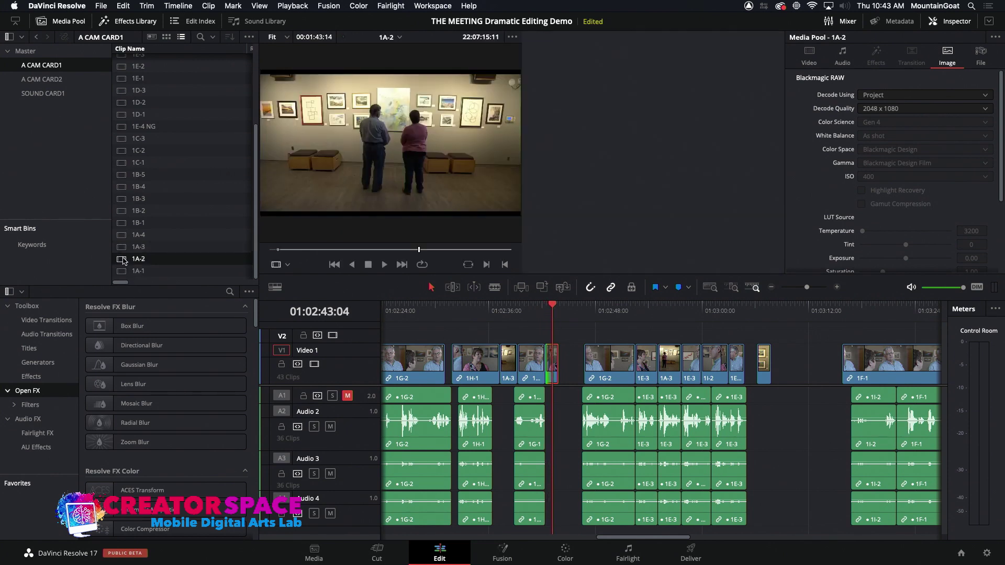
pyautogui.click(562, 251)
pyautogui.moveTo(564, 254); pyautogui.dragTo(595, 254)
# - Load 1A-3 again and mark a new 01:10 range starting at 22:07:20:07 of the couple facing the painting
pyautogui.click(121, 247)
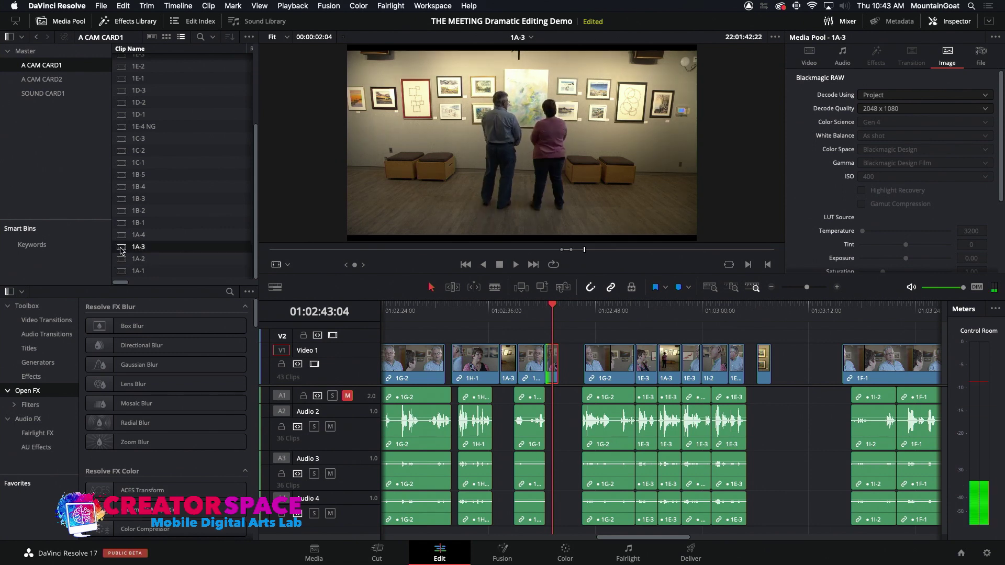
pyautogui.click(587, 251)
pyautogui.moveTo(588, 254); pyautogui.dragTo(595, 254)
pyautogui.press('space')
pyautogui.press('space')
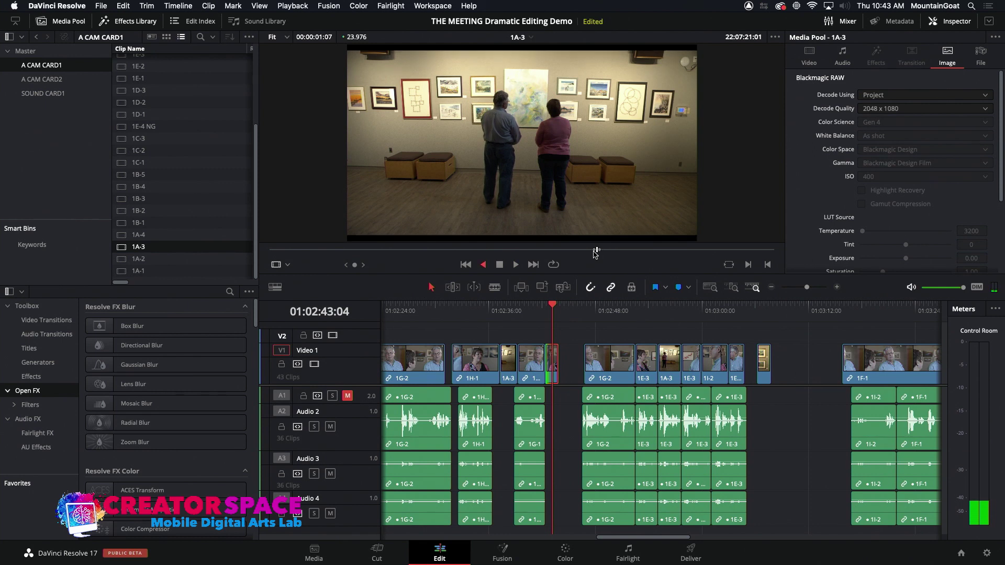
pyautogui.press('l')
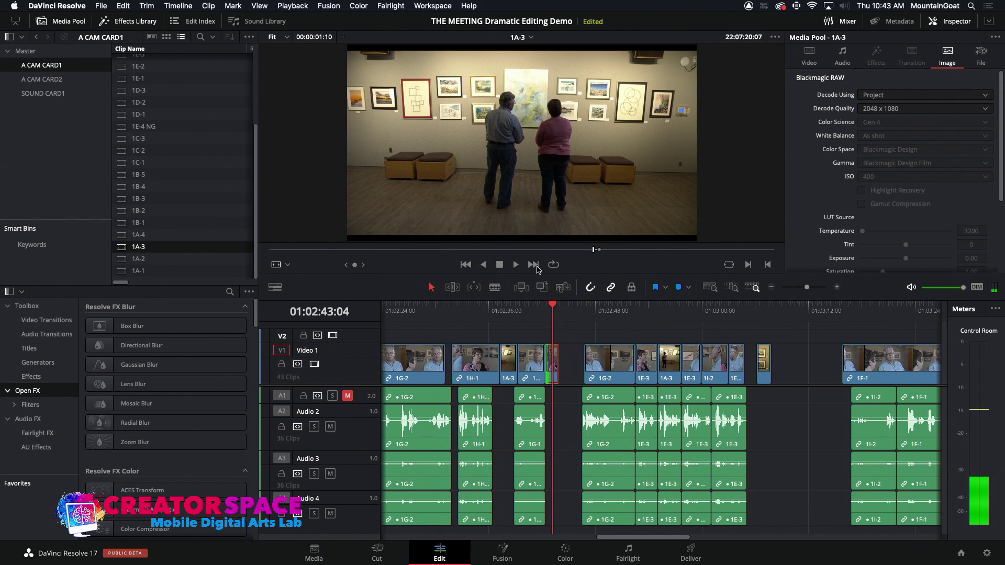
# - Place the marked 1A-3 range right after the 1H-2 reaction shot at 01:02:43:04 and fine-tune its end
pyautogui.click(545, 309)
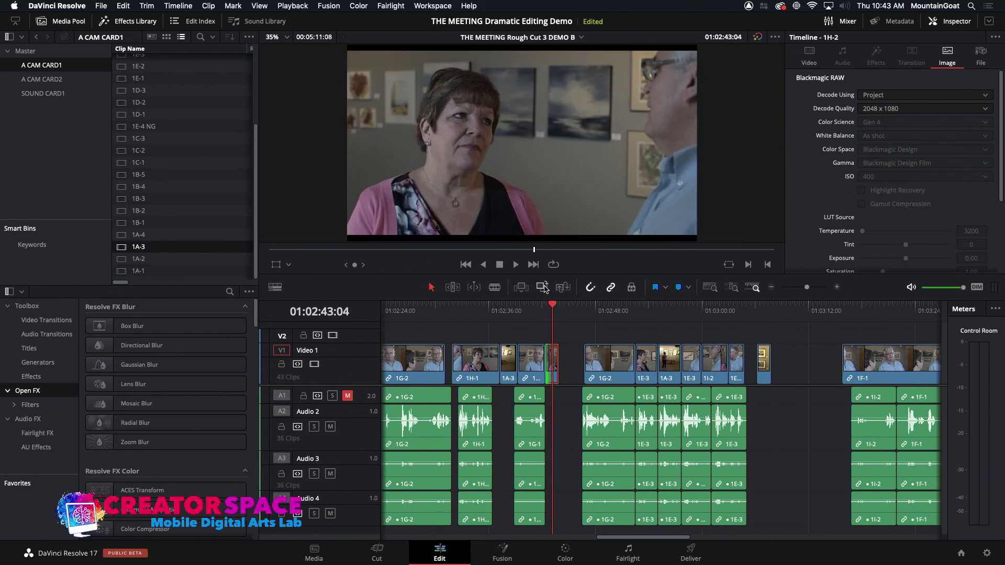
pyautogui.click(544, 289)
pyautogui.hotkey('alt', 'l')
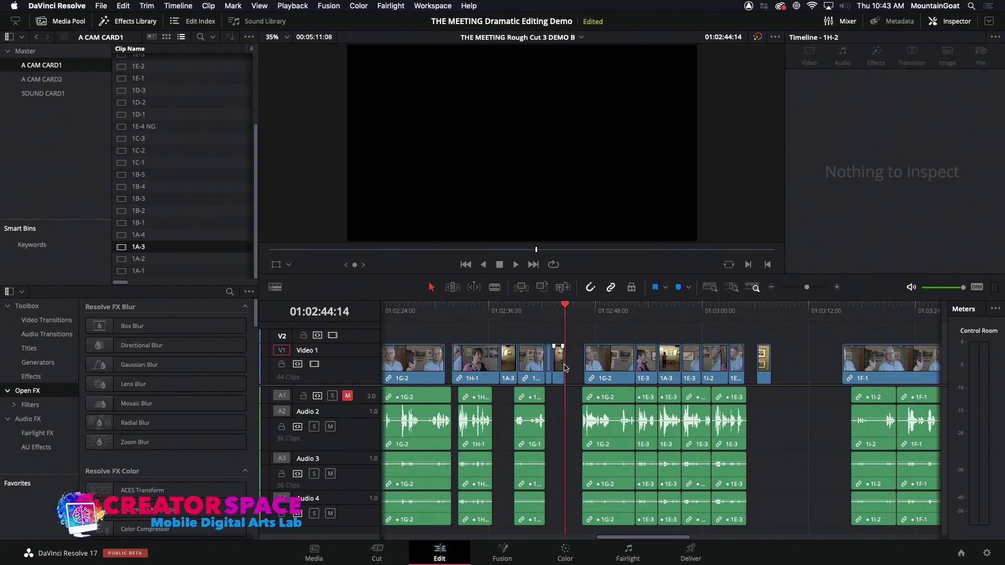
pyautogui.moveTo(558, 312); pyautogui.dragTo(552, 310)
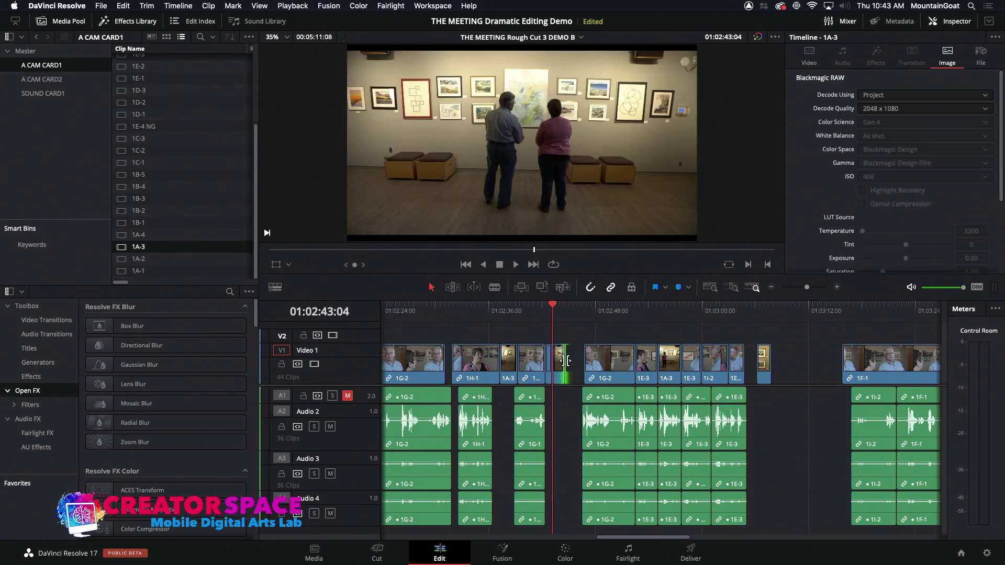
pyautogui.press('super+equal')
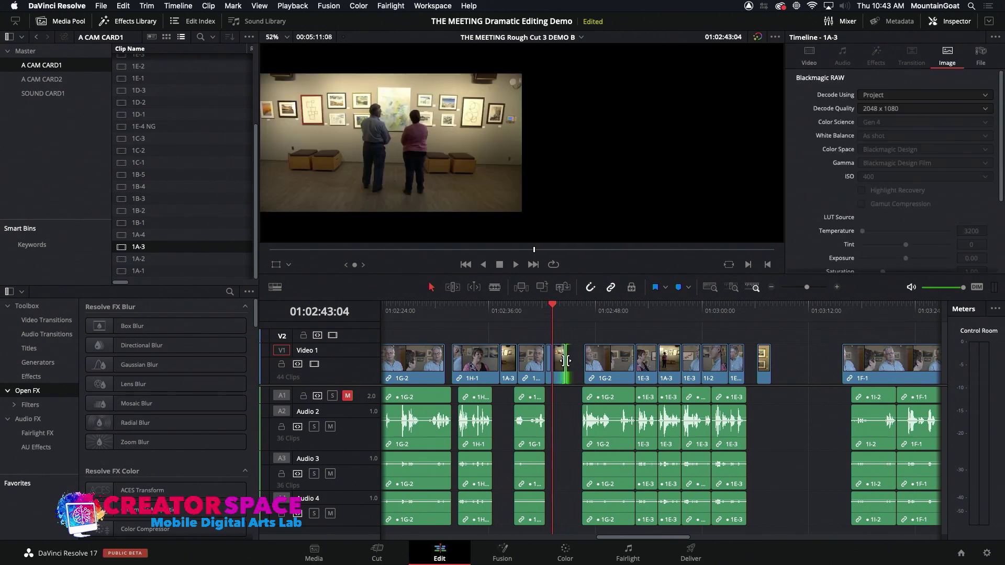
# - Move the 1G-2 clip with its audio up against the end of the new 1A-3 shot
pyautogui.click(584, 311)
pyautogui.press('super+minus')
pyautogui.moveTo(597, 367); pyautogui.dragTo(578, 368)
pyautogui.click(500, 310)
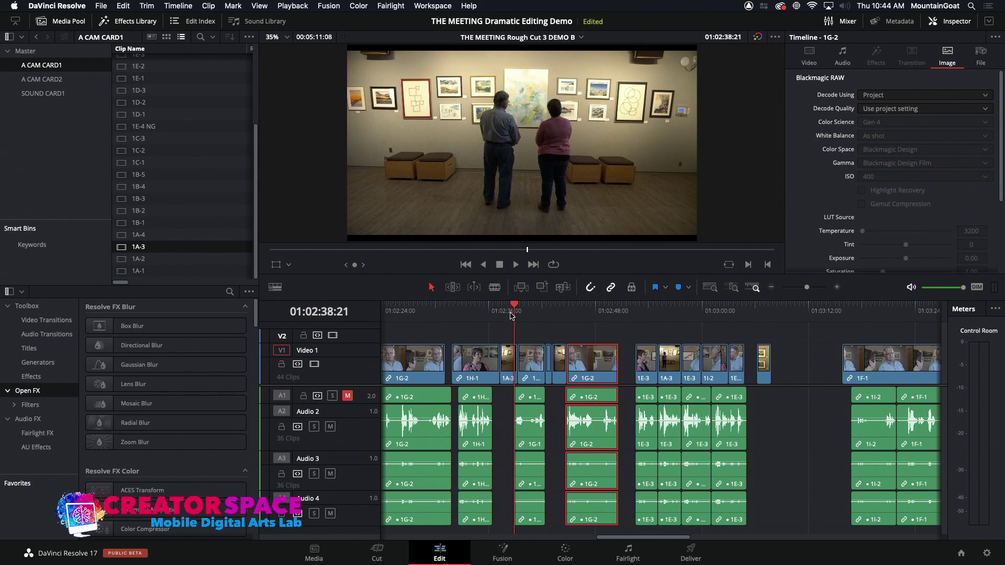
# - Set the Blackmagic RAW decode quality of all timeline clips to 2048 x 1080
pyautogui.press('super+a')
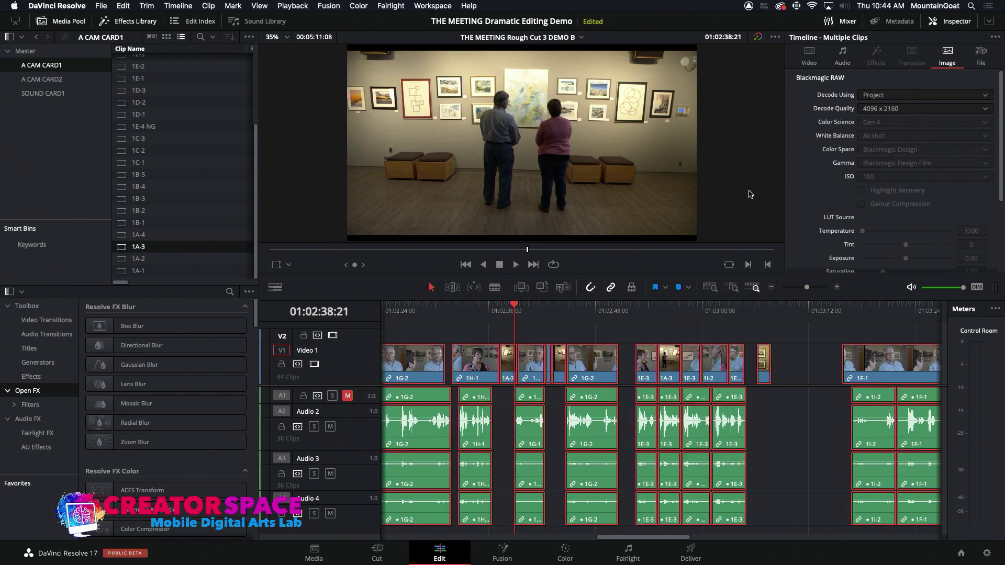
pyautogui.click(899, 111)
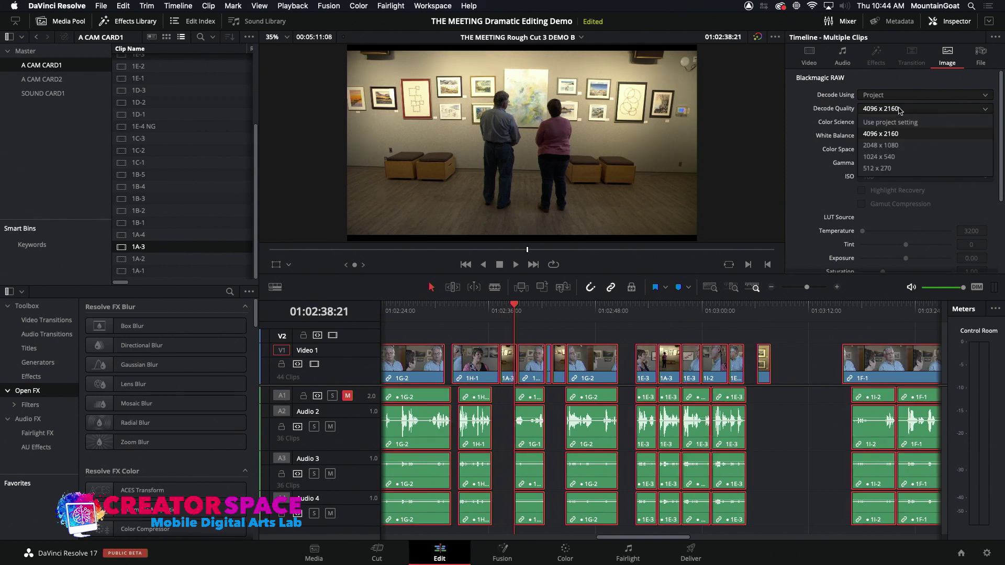
pyautogui.click(889, 147)
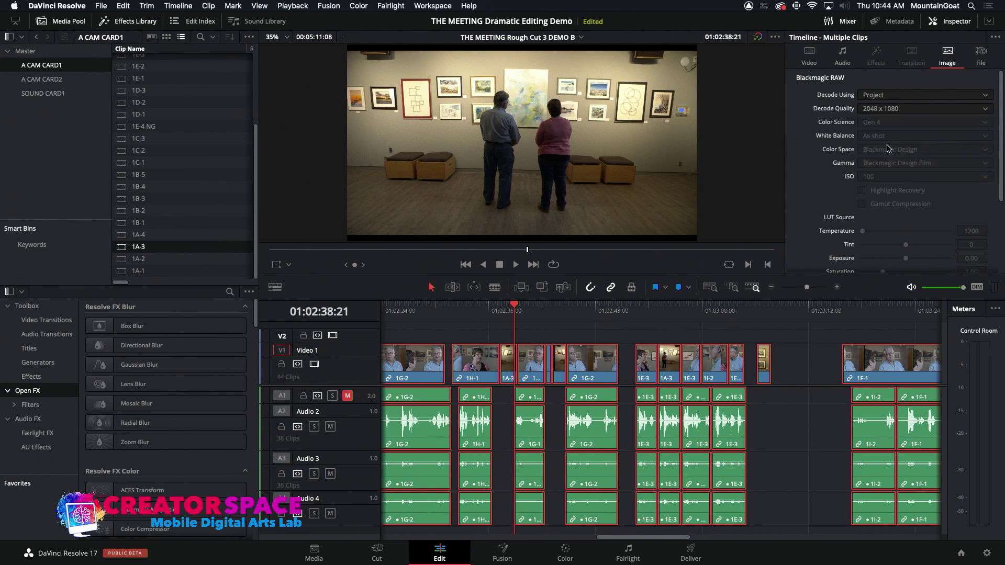
# - Play the recut passage through the end of 1G-2, view the clips' video settings and clear the selection
pyautogui.click(501, 309)
pyautogui.press('space')
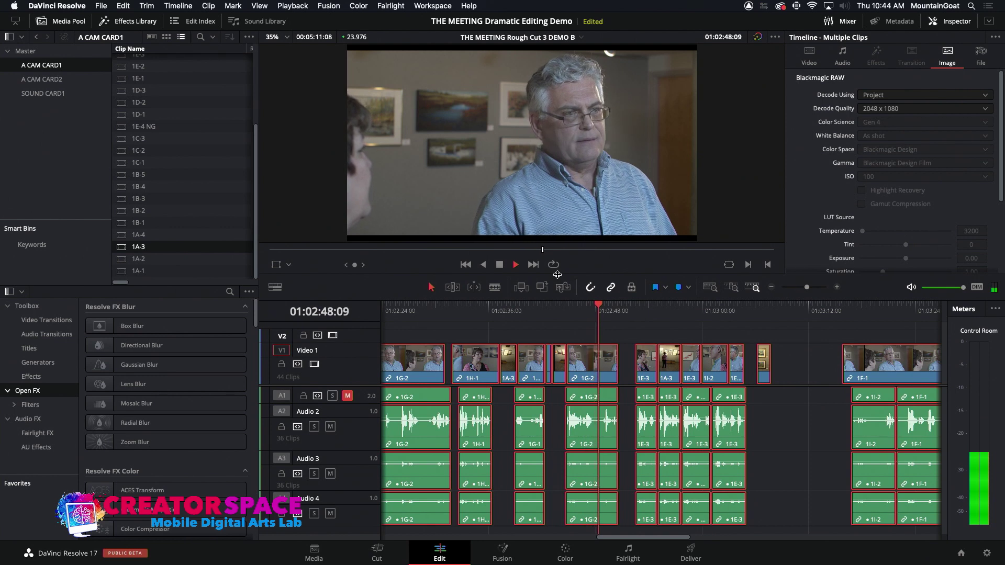
pyautogui.press('space')
pyautogui.click(810, 55)
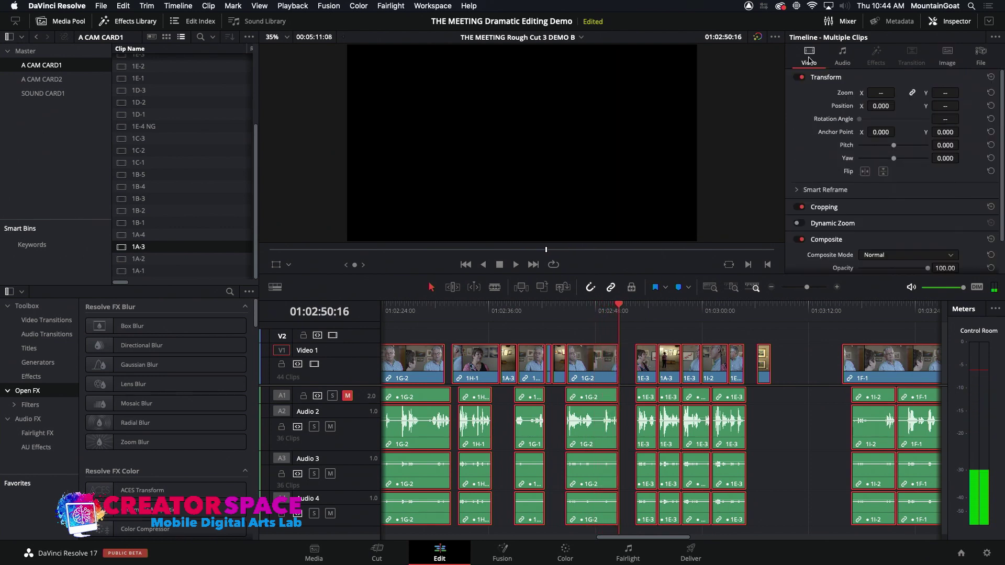
pyautogui.click(644, 341)
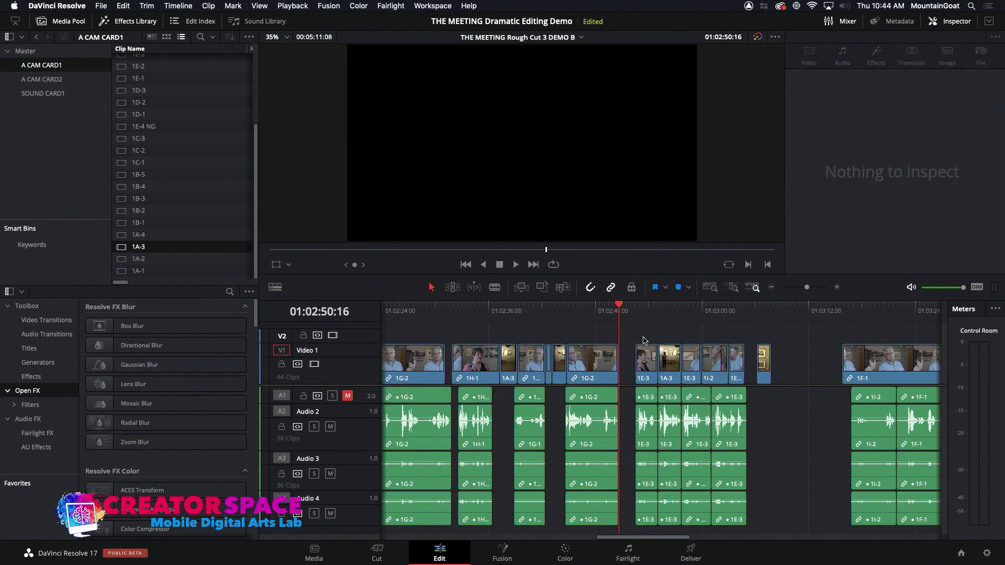
# - Shift the clips after 1G-2 further down the timeline and butt a lengthened 1M-3 Insert against 1G-2
pyautogui.moveTo(637, 333); pyautogui.dragTo(731, 489)
pyautogui.moveTo(648, 364); pyautogui.dragTo(832, 364)
pyautogui.moveTo(764, 363); pyautogui.dragTo(678, 372)
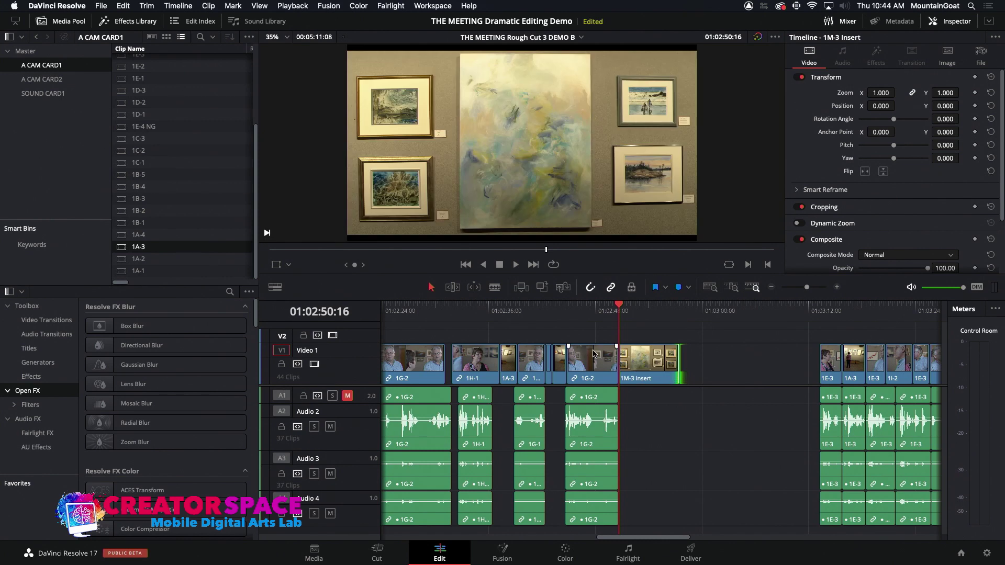
# - Play the scene from 01:02:32:14 past the end of the 1M-3 Insert to judge the pause
pyautogui.click(458, 308)
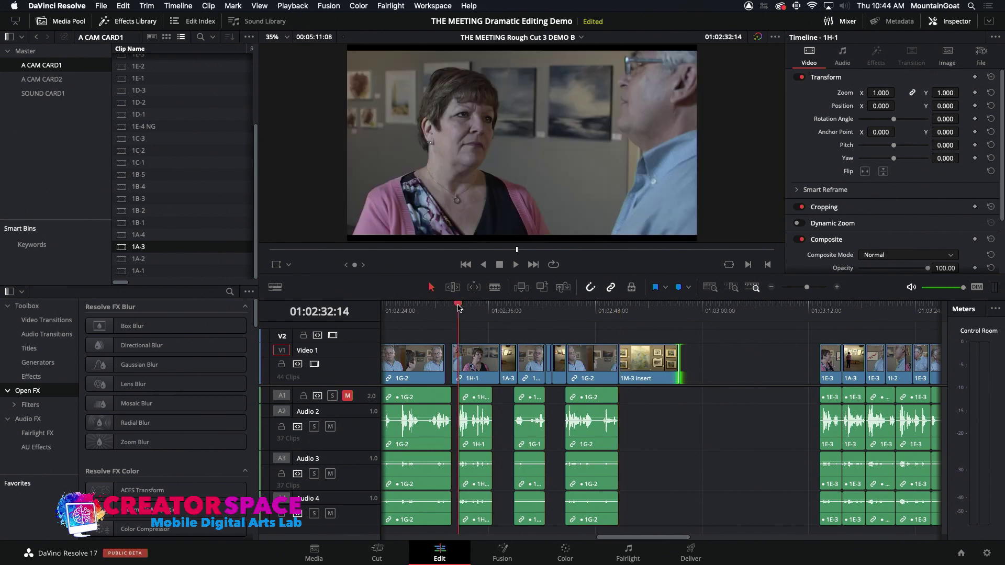
pyautogui.press('space')
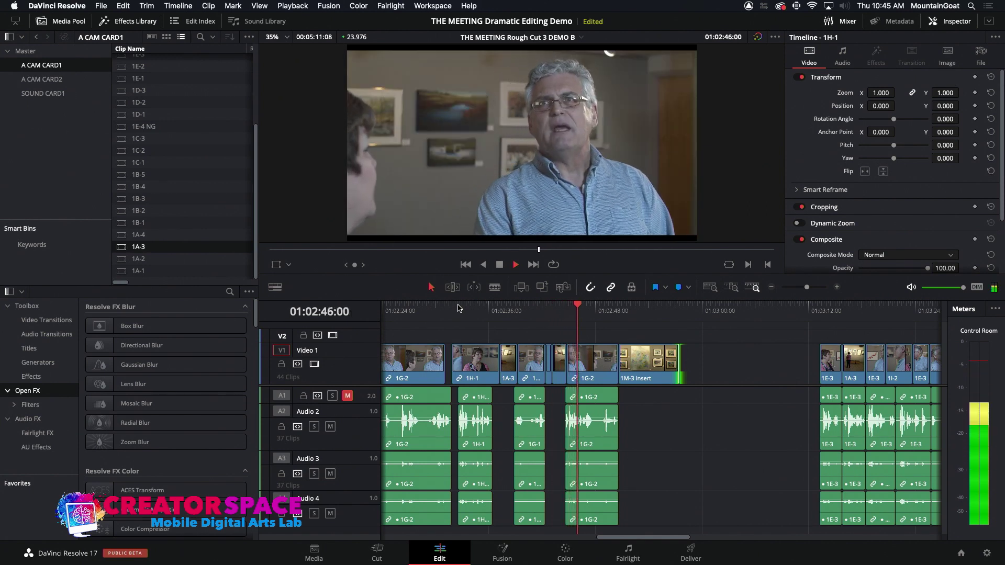
pyautogui.click(458, 308)
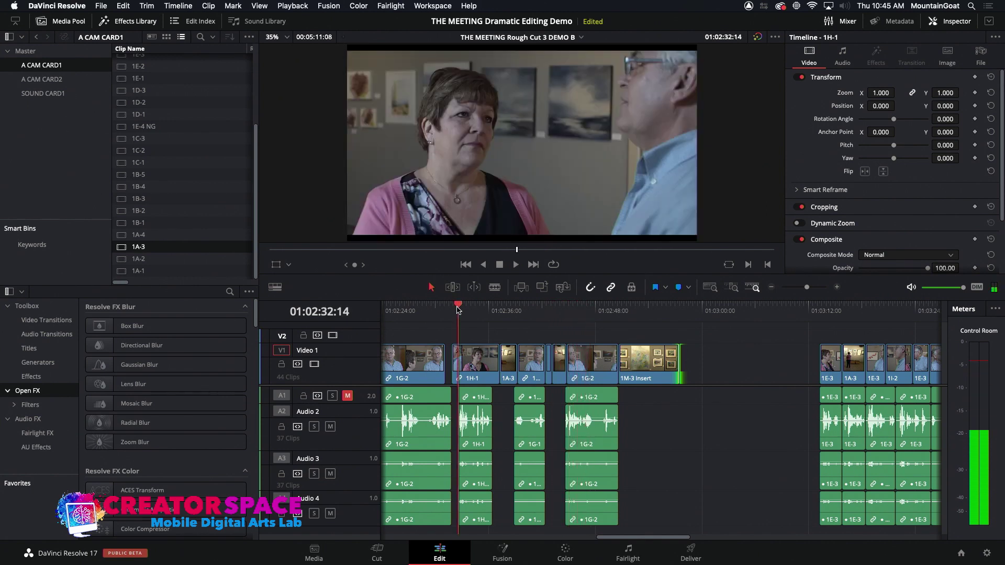
pyautogui.press('super+f')
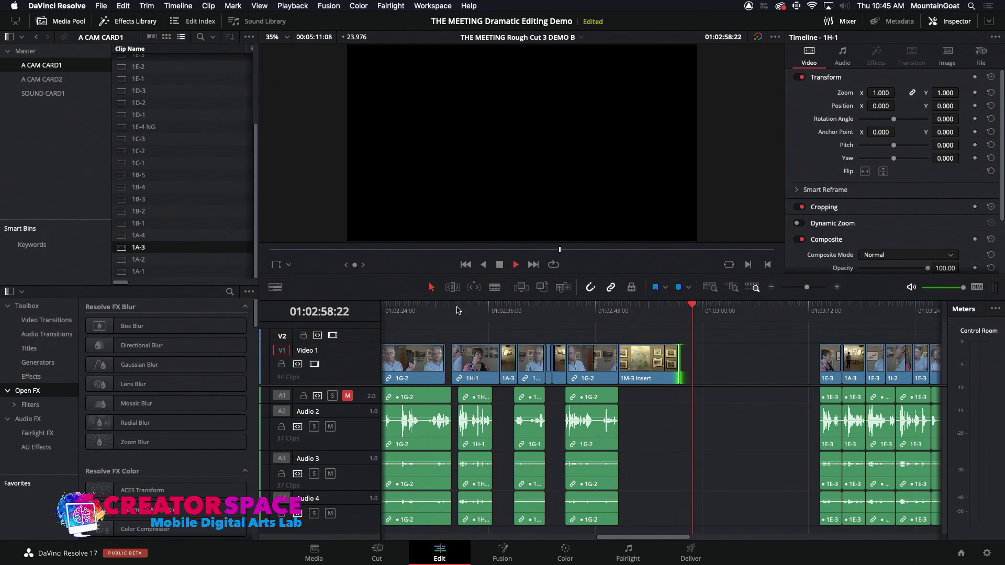
pyautogui.press('space')
# - Move the first 1E-3 clip with its audio up against the 1M-3 Insert and play it
pyautogui.moveTo(834, 354); pyautogui.dragTo(691, 364)
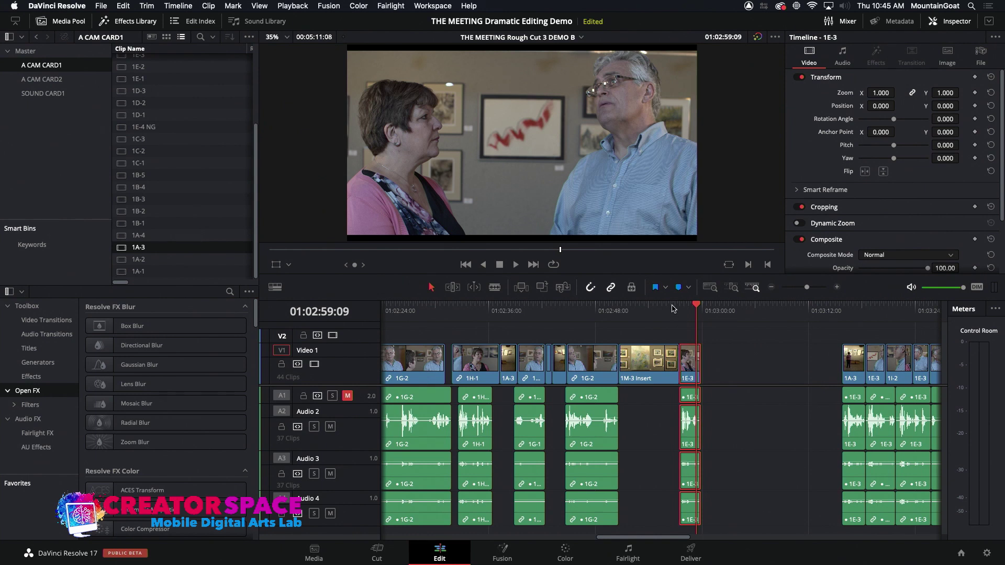
pyautogui.press('/')
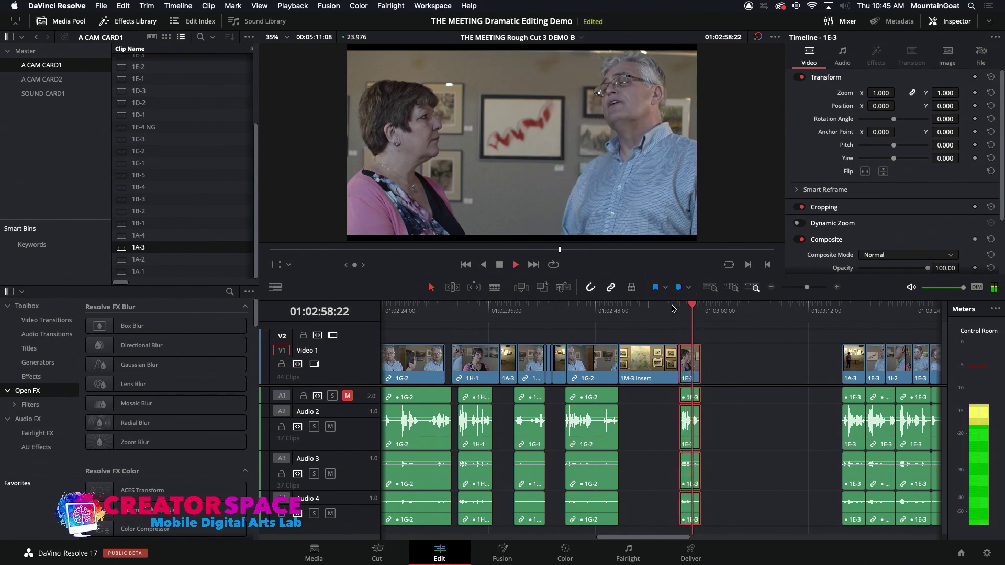
# - Extend the 1A-3 wide shot's start ahead of its dialogue and move it with its audio up against 1E-3
pyautogui.click(841, 370)
pyautogui.moveTo(841, 371); pyautogui.dragTo(820, 370)
pyautogui.click(836, 367)
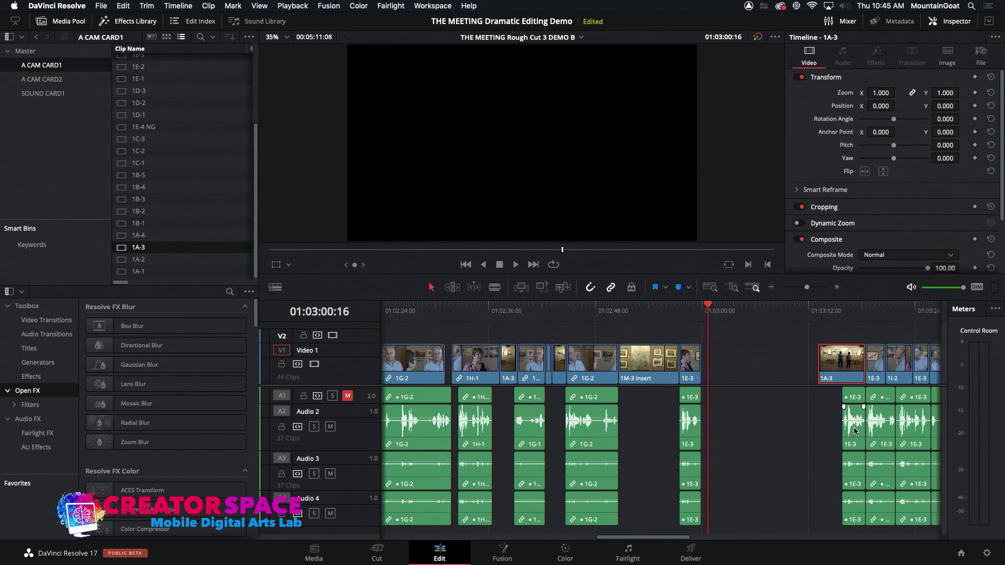
pyautogui.moveTo(849, 373); pyautogui.dragTo(732, 371)
# - Play the cut from 1E-3 through the end of the lengthened 1A-3 wide shot
pyautogui.click(697, 313)
pyautogui.press('space')
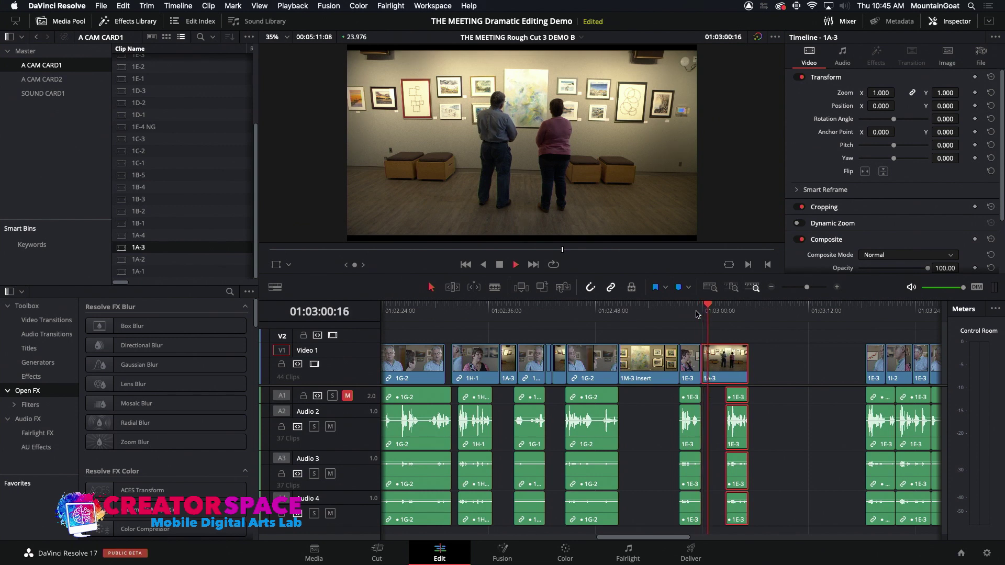
pyautogui.press('space')
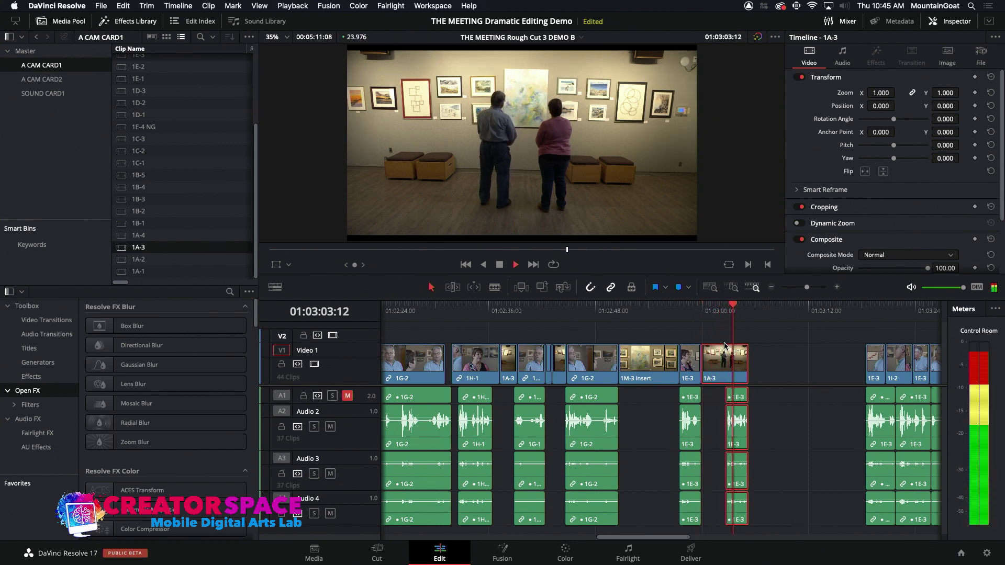
pyautogui.press('space')
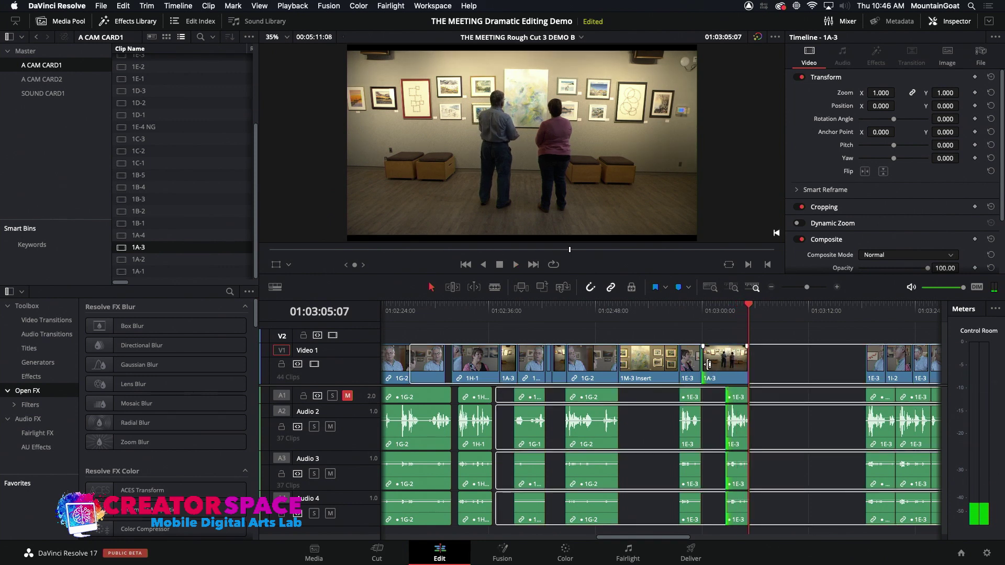
# - Move 1A-3 and its dialogue later, and fill the space after 1E-3 with a shortened copy of the 1M-3 Insert
pyautogui.moveTo(710, 364); pyautogui.dragTo(744, 372)
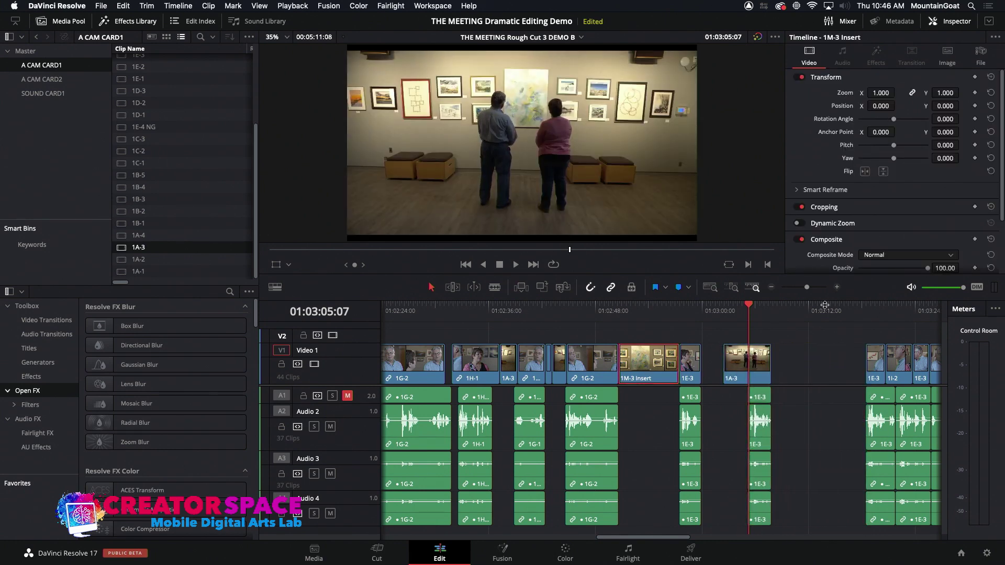
pyautogui.click(792, 312)
pyautogui.hotkey('ctrl', 'v')
pyautogui.moveTo(854, 360); pyautogui.dragTo(728, 373)
pyautogui.click(684, 318)
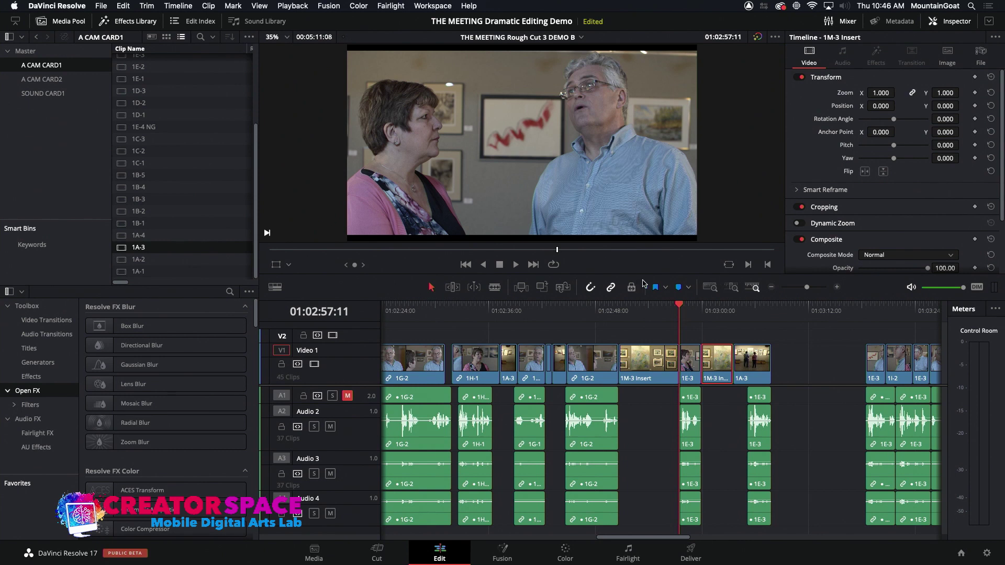
# - Replay from the end of 1G-2 through both 1M-3 Inserts to the end of 1A-3
pyautogui.click(605, 307)
pyautogui.press('space')
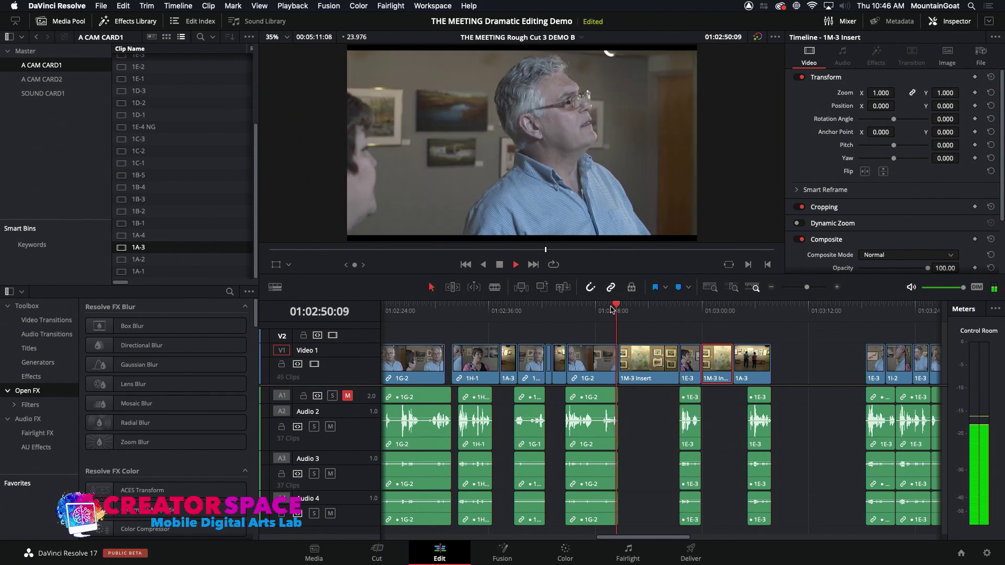
pyautogui.click(615, 313)
pyautogui.press('space')
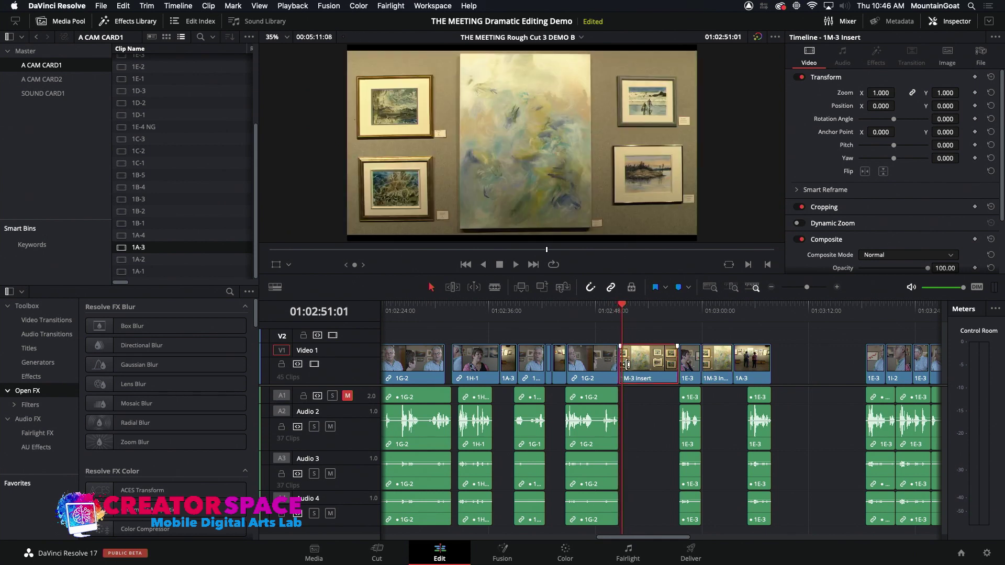
pyautogui.click(621, 364)
pyautogui.click(606, 312)
pyautogui.press('space')
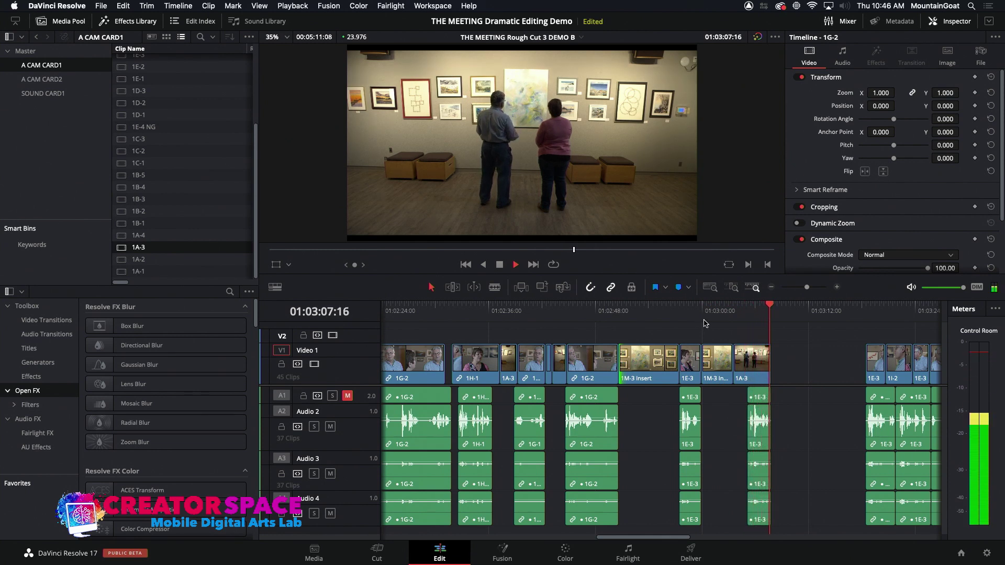
# - Shorten 1A-3 to match its dialogue audio, and move picture and audio together against the second 1M-3 Insert
pyautogui.moveTo(734, 363); pyautogui.dragTo(746, 366)
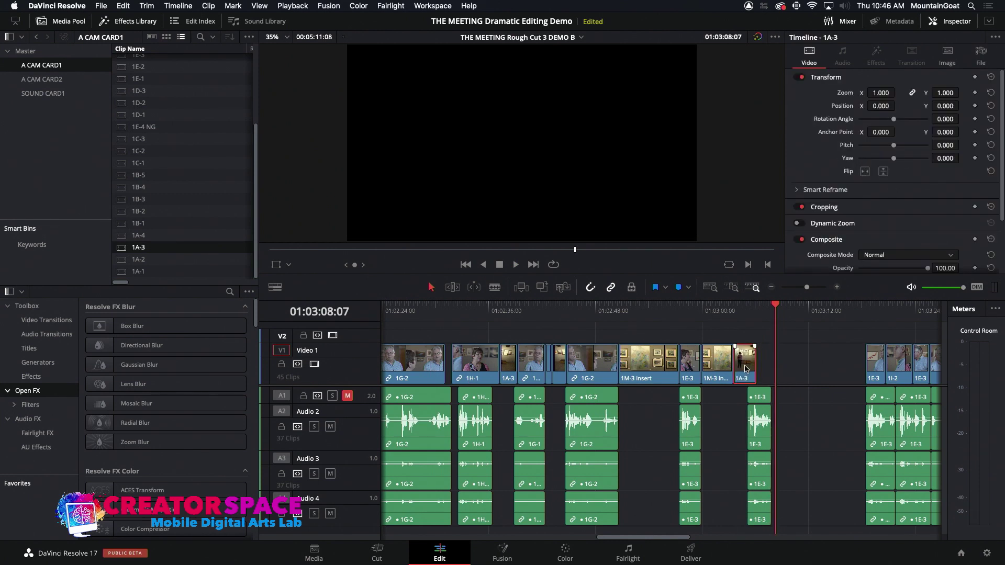
pyautogui.moveTo(745, 368); pyautogui.dragTo(756, 365)
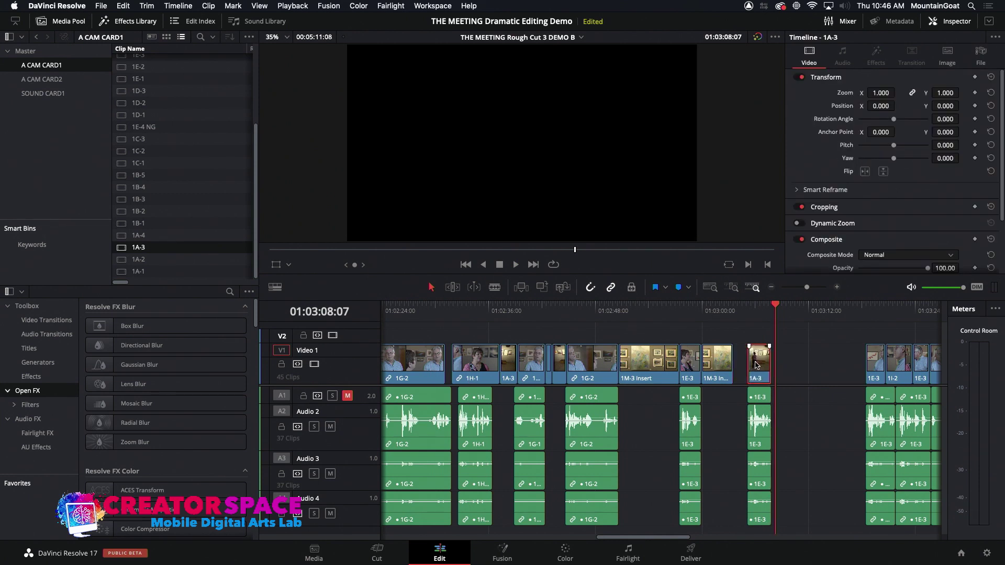
pyautogui.click(760, 413)
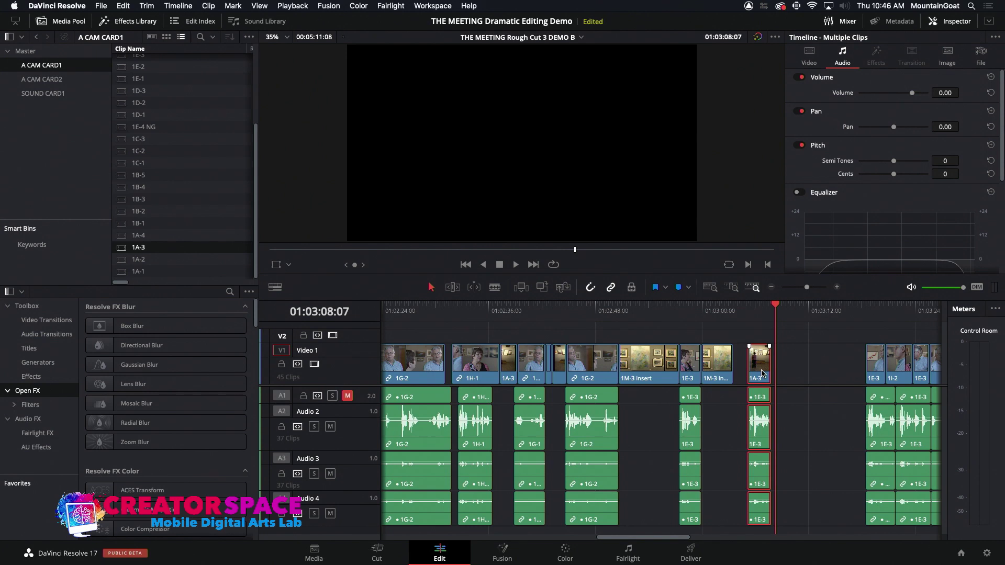
pyautogui.moveTo(762, 371); pyautogui.dragTo(749, 371)
# - Move the 1E-3, second 1M-3 Insert and 1A-3 clips 02:12 earlier together, overlapping the end of the first 1M-3 Insert
pyautogui.moveTo(681, 335); pyautogui.dragTo(757, 515)
pyautogui.click(656, 314)
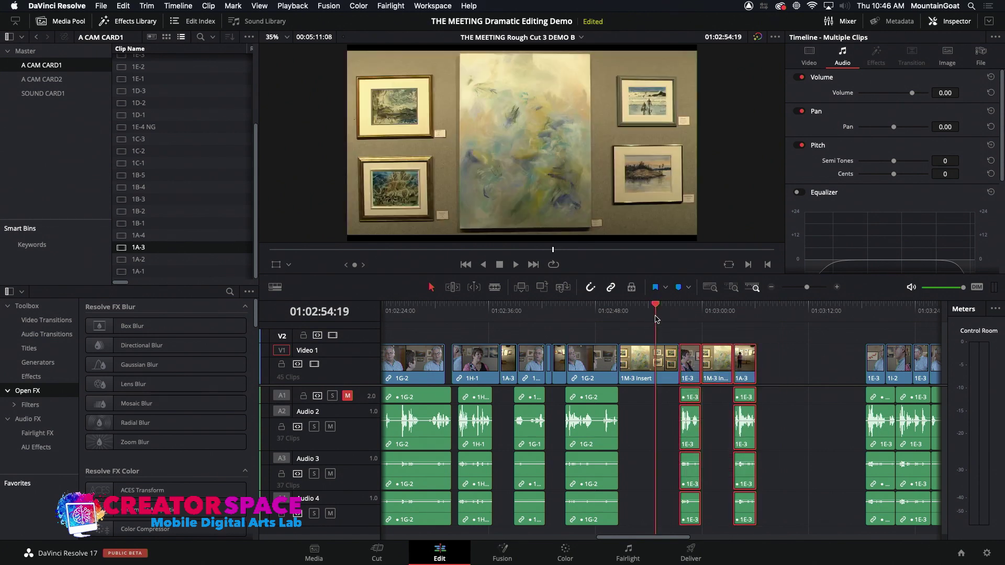
pyautogui.moveTo(689, 373); pyautogui.dragTo(672, 375)
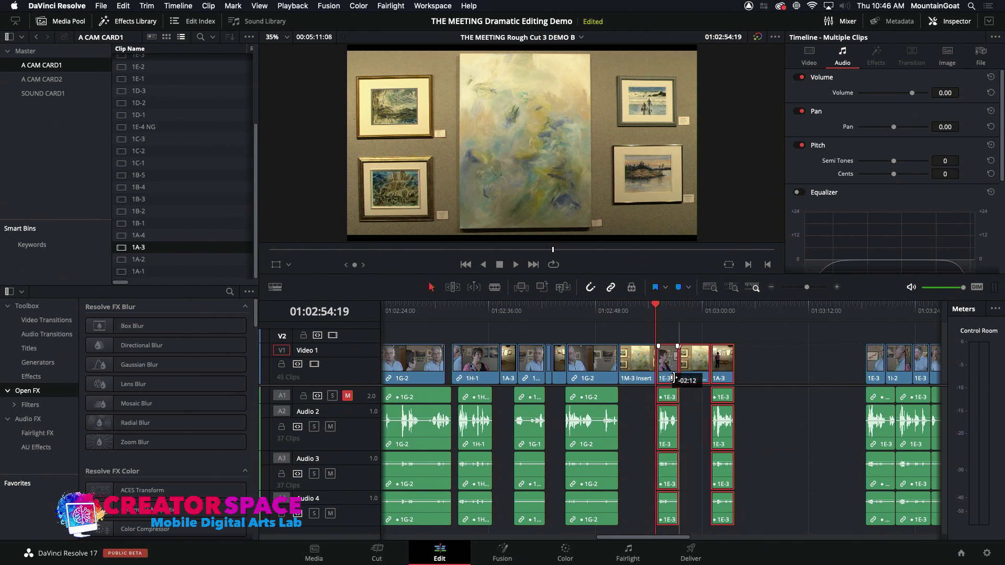
# - Roll only the picture cut between the first 1M-3 Insert and 1E-3 earlier, so 1E-3's picture leads its audio
pyautogui.click(658, 362)
pyautogui.keyDown('alt'); pyautogui.click(658, 362); pyautogui.keyUp('alt')
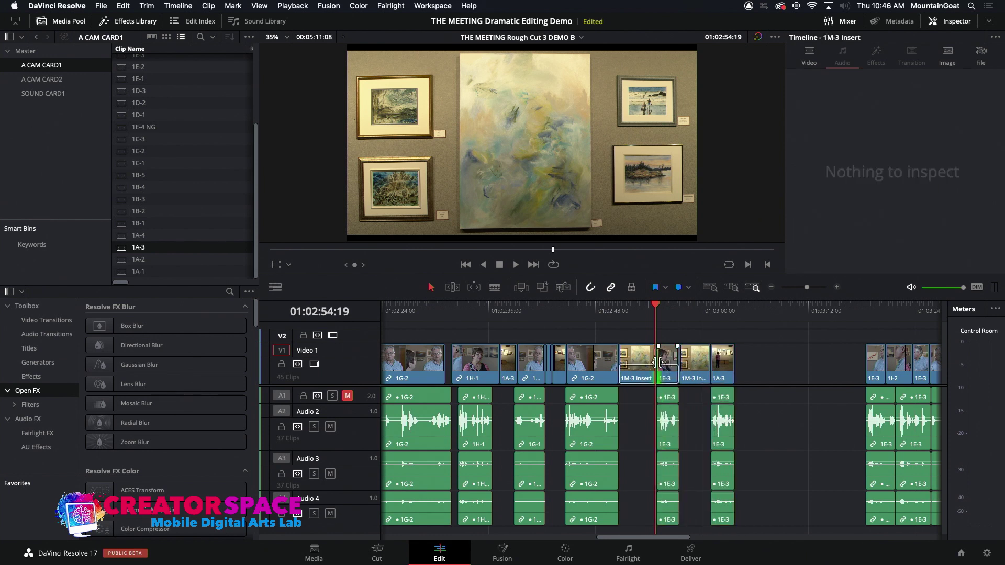
pyautogui.moveTo(650, 363); pyautogui.dragTo(651, 363)
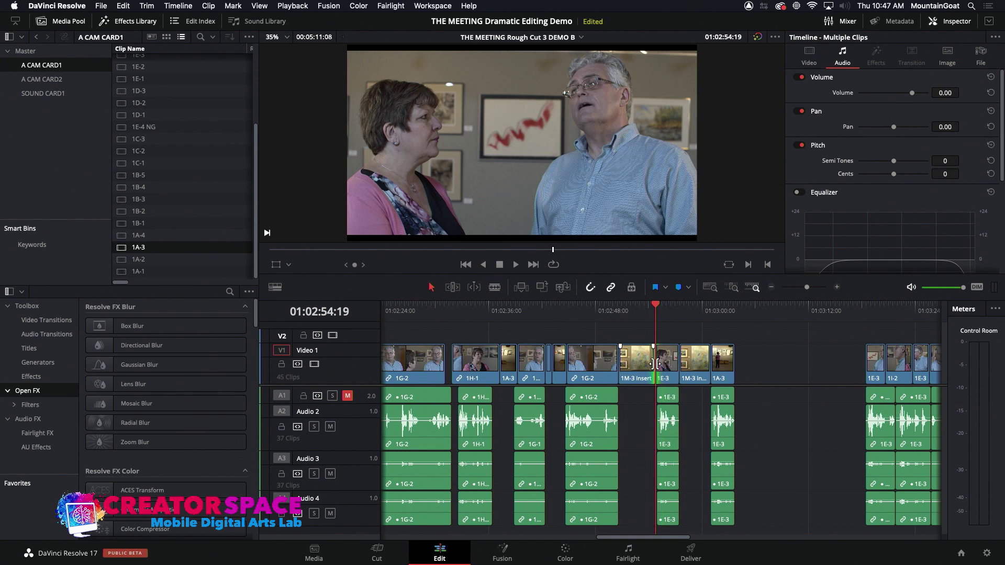
pyautogui.moveTo(658, 363); pyautogui.dragTo(658, 363)
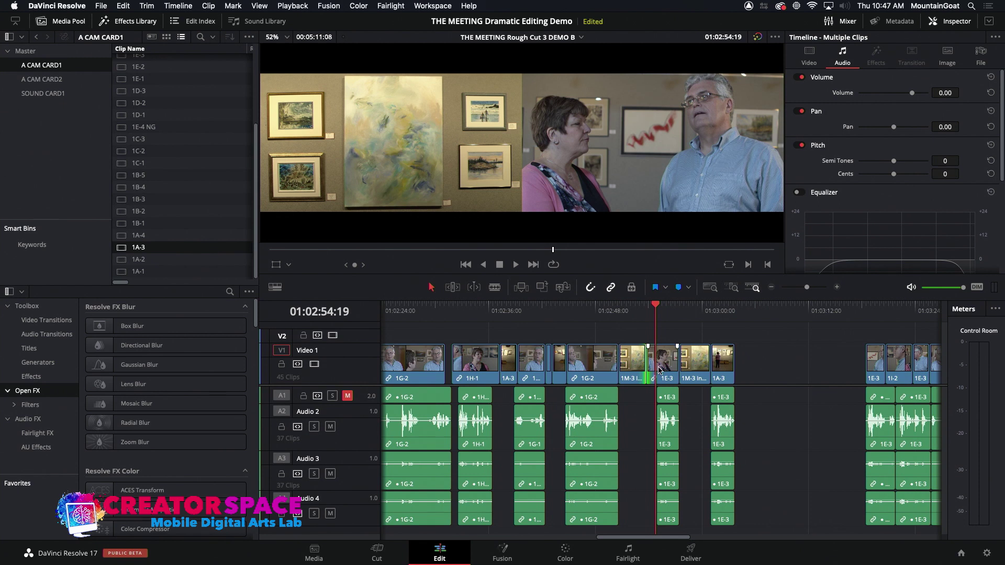
# - Replay the revised passage from the end of 1G-2 through 1E-3 to the end of 1A-3 to check the new picture cut
pyautogui.click(606, 313)
pyautogui.press('space')
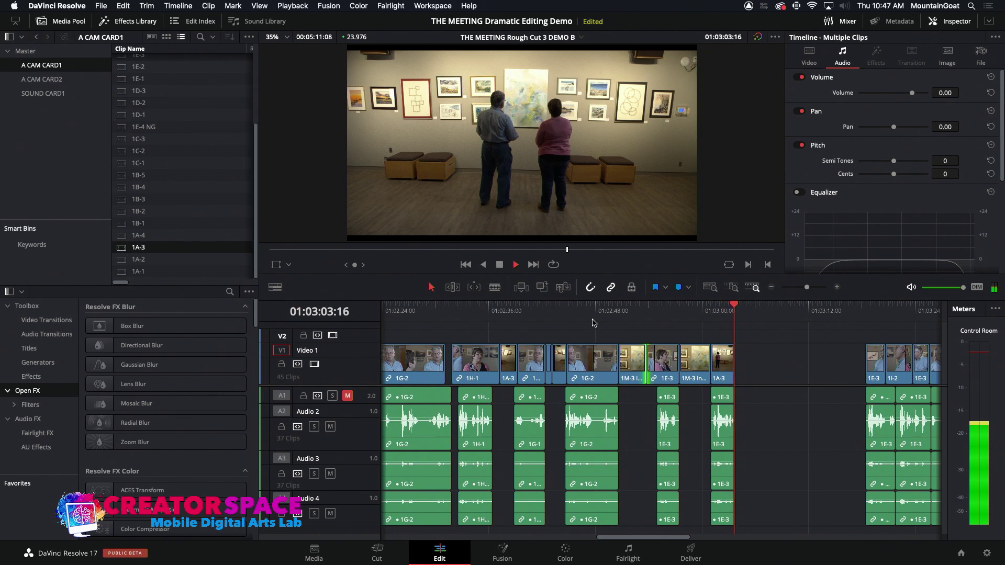
pyautogui.click(679, 314)
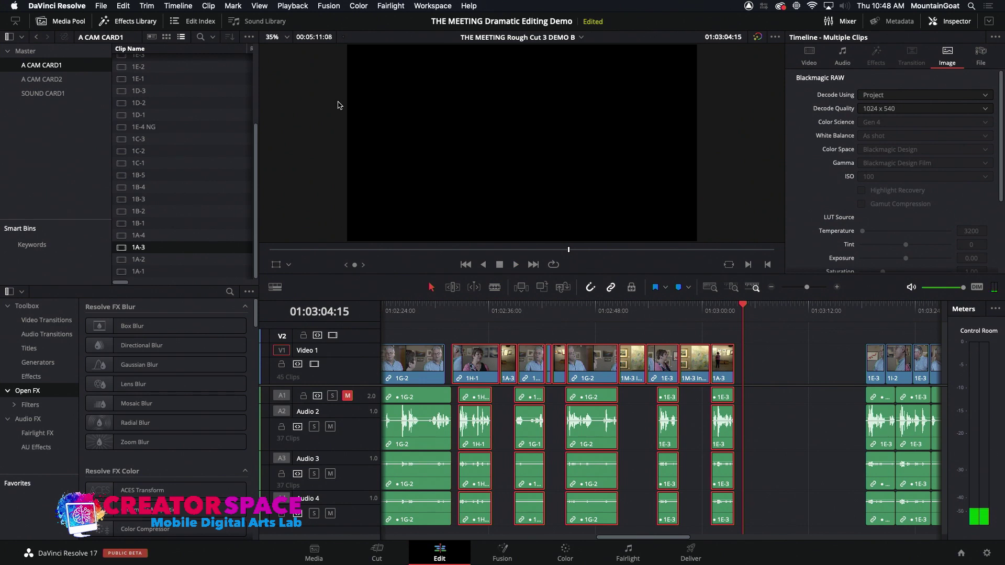
# - Open the THE MEETING Rough Cut 2 DEMO A copy timeline from the Master bin and play from 1G-2 to the last 1E-3 before the gap
pyautogui.click(25, 50)
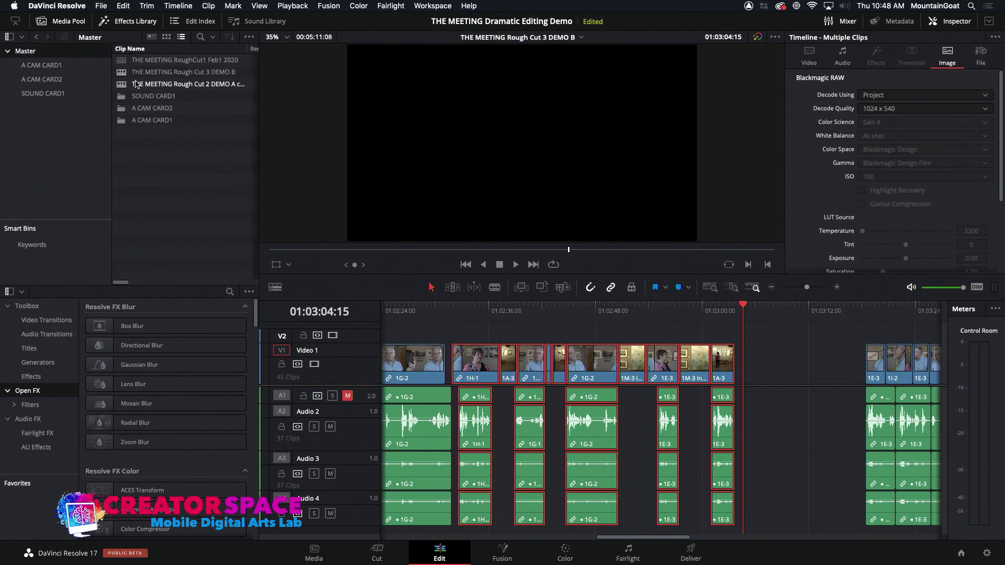
pyautogui.click(124, 85)
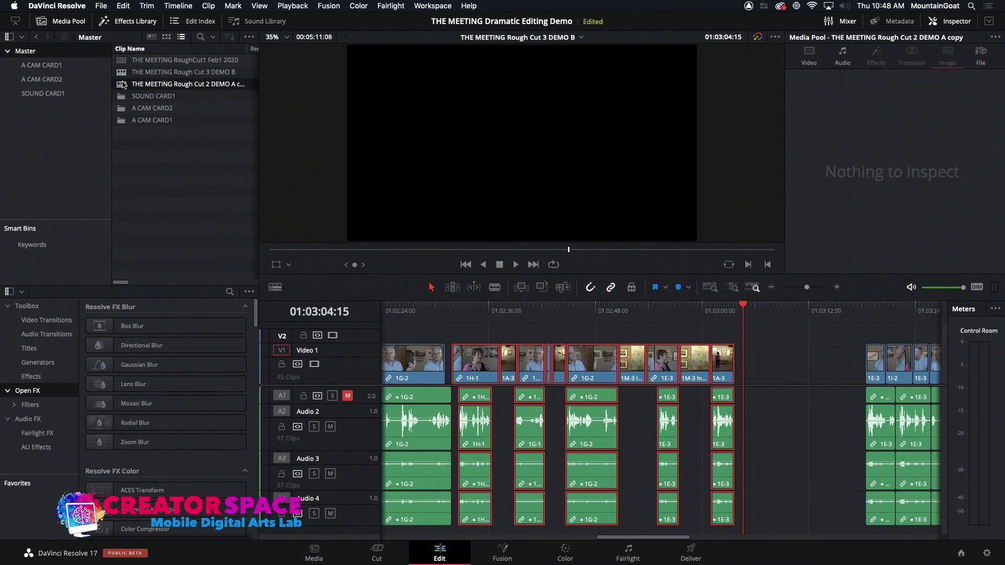
pyautogui.doubleClick(124, 85)
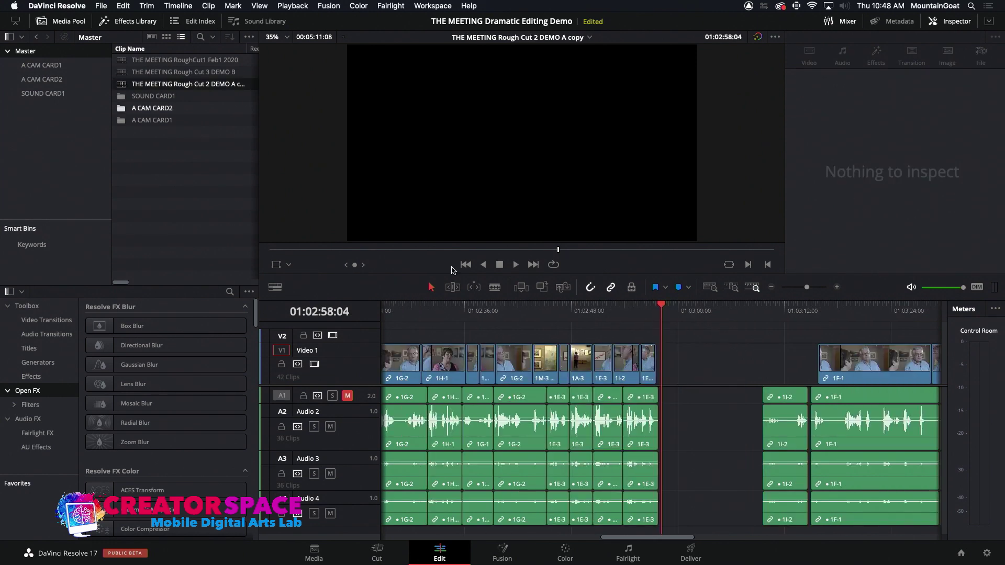
pyautogui.click(497, 311)
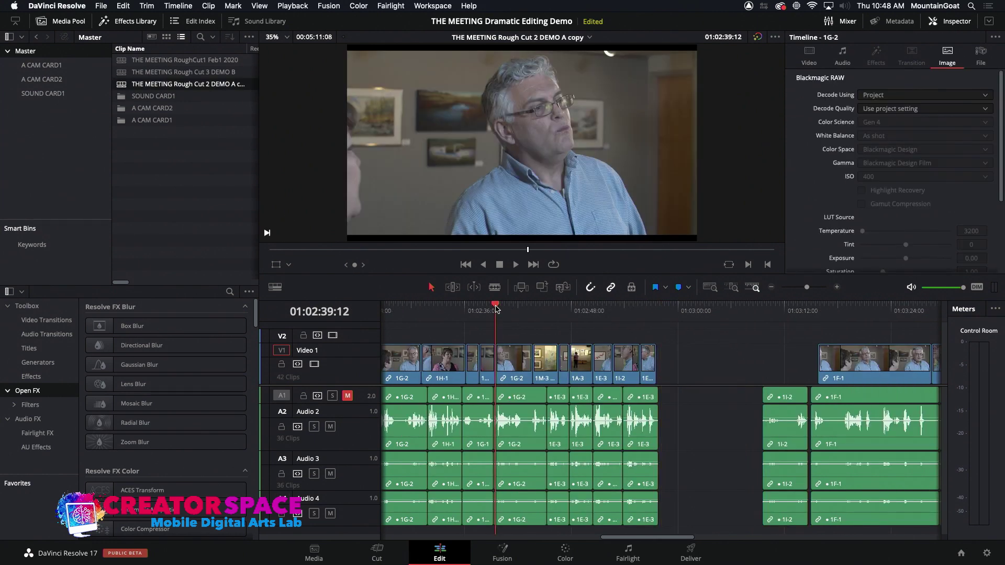
pyautogui.press('space')
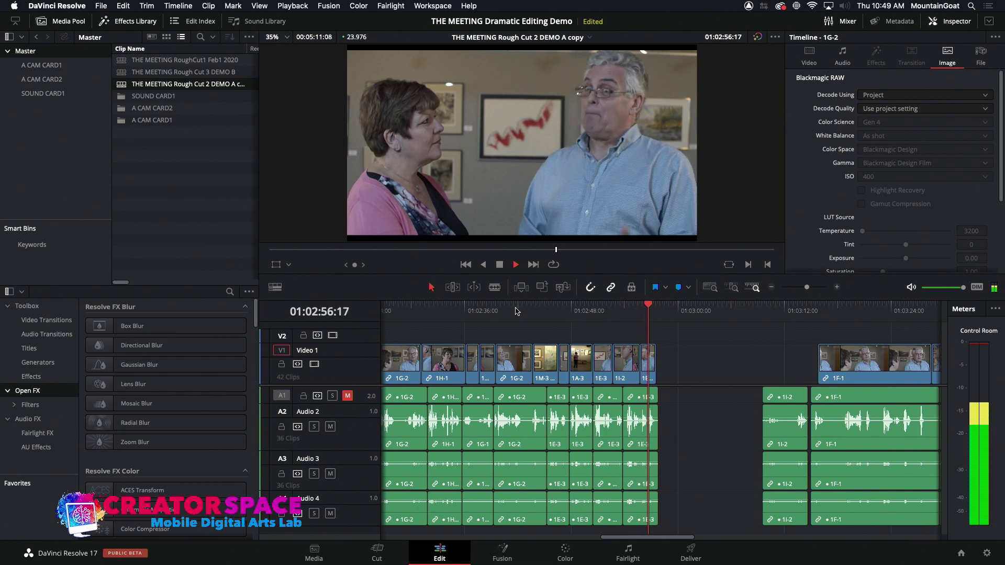
pyautogui.press('space')
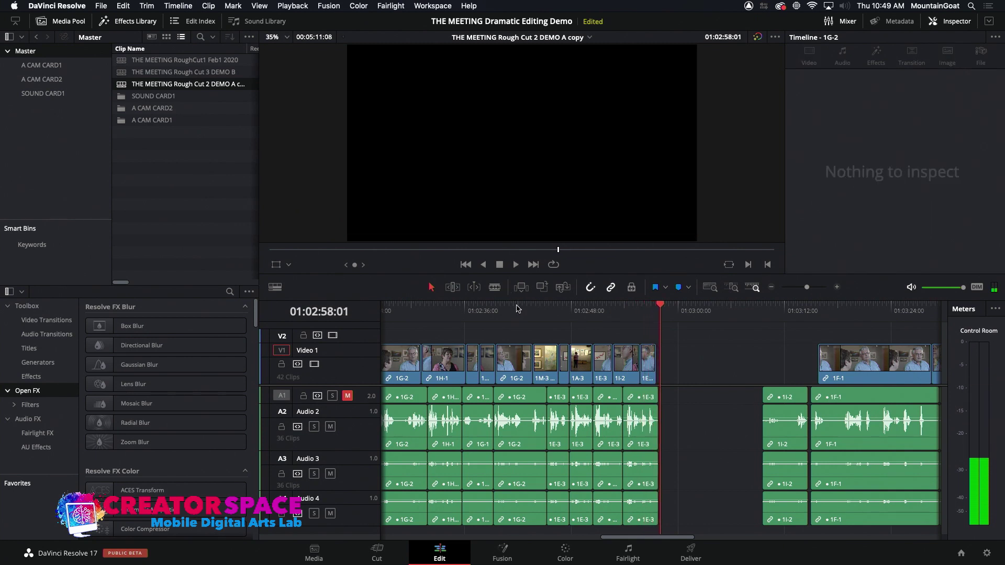